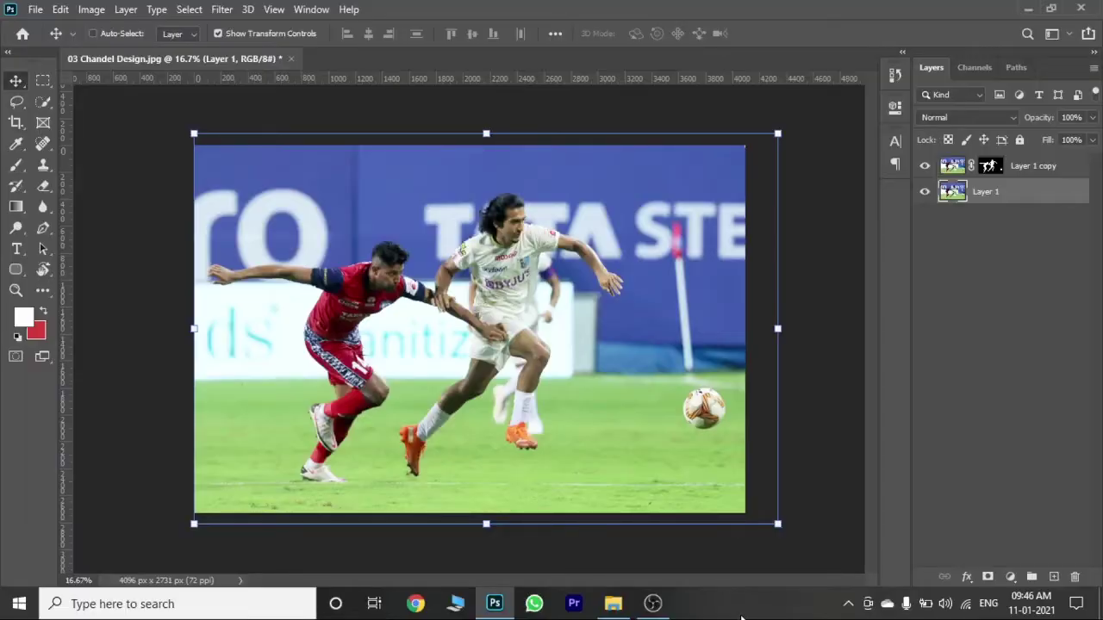
Hide the original photo layer, Layer 1.
click(925, 191)
click(925, 191)
click(924, 194)
click(924, 194)
click(925, 194)
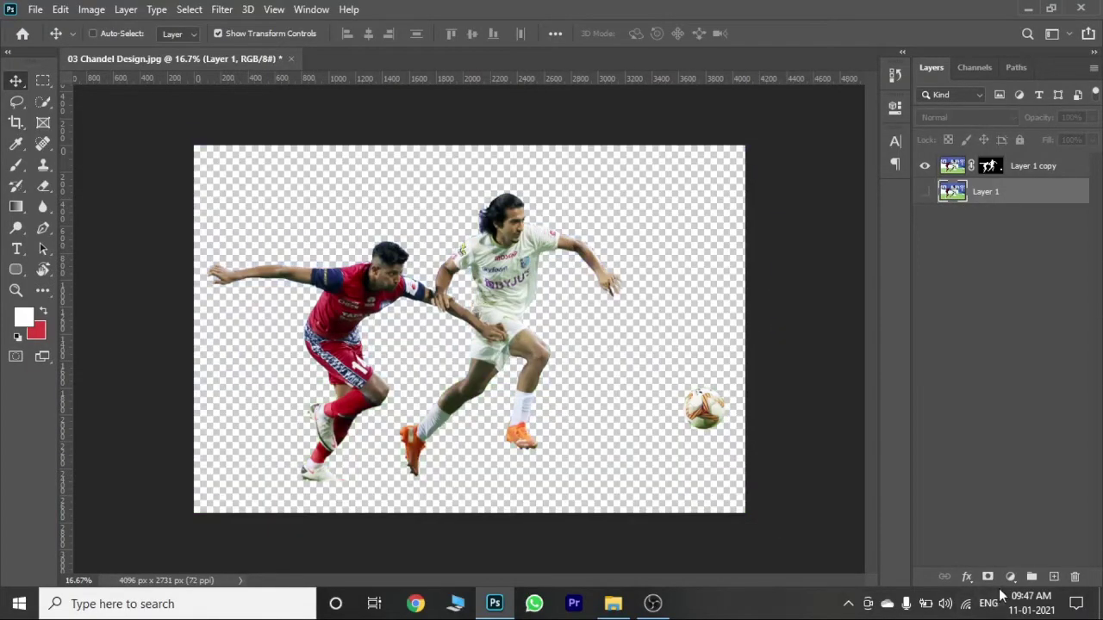
Add a Solid Color fill layer in bright red #F42727.
click(1011, 577)
click(991, 285)
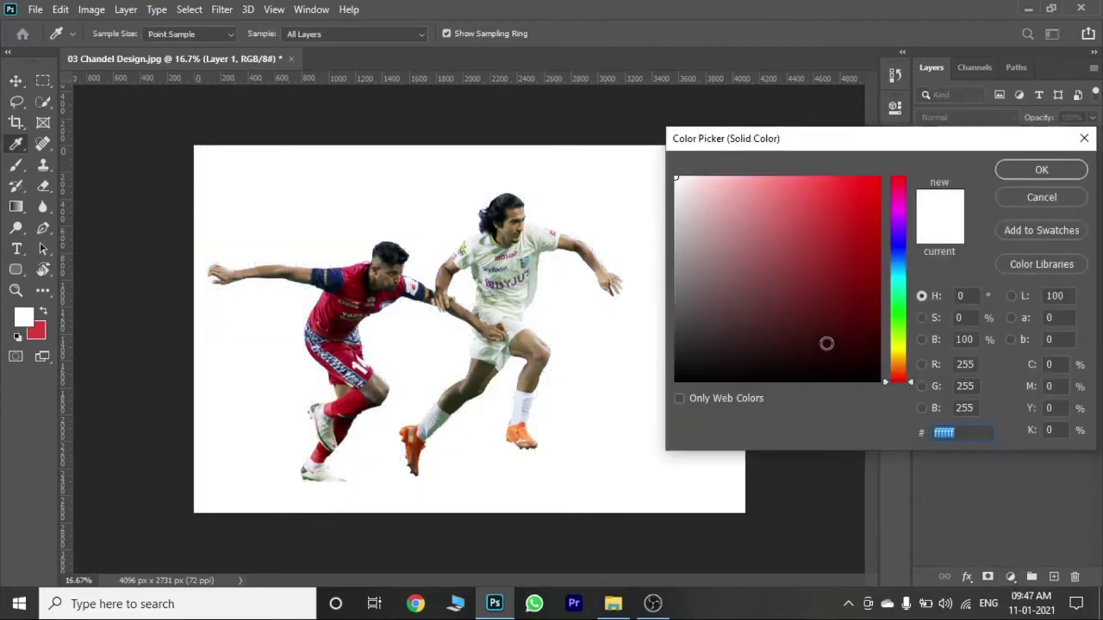
drag(827, 343, 838, 185)
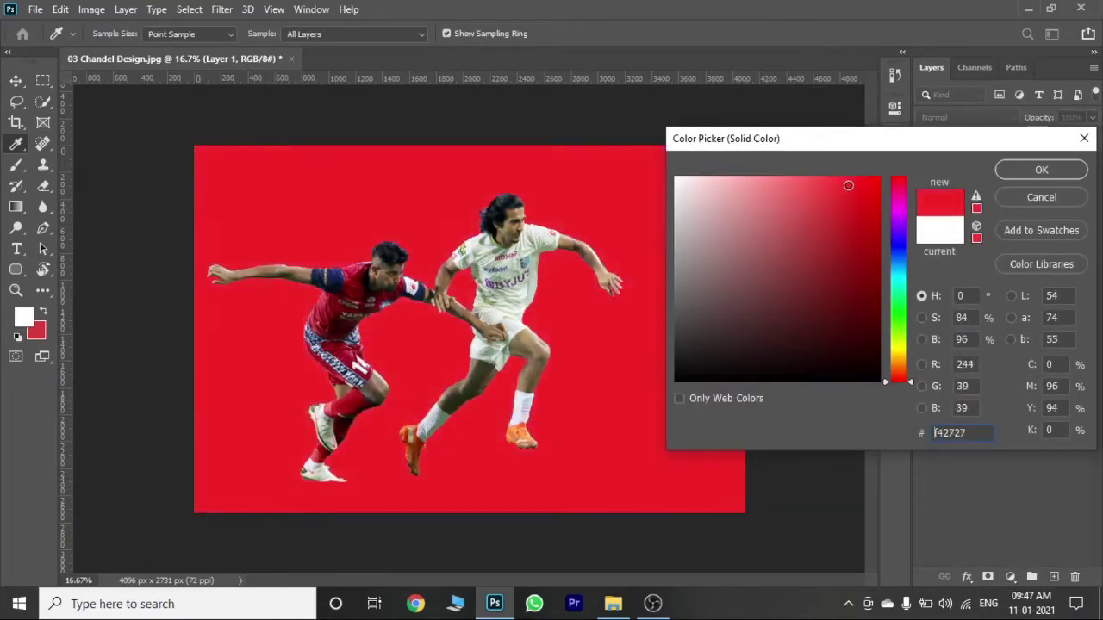
click(1041, 170)
Select Layer 1 copy and nudge the cut-out players slightly.
click(1030, 168)
click(1034, 191)
click(1026, 176)
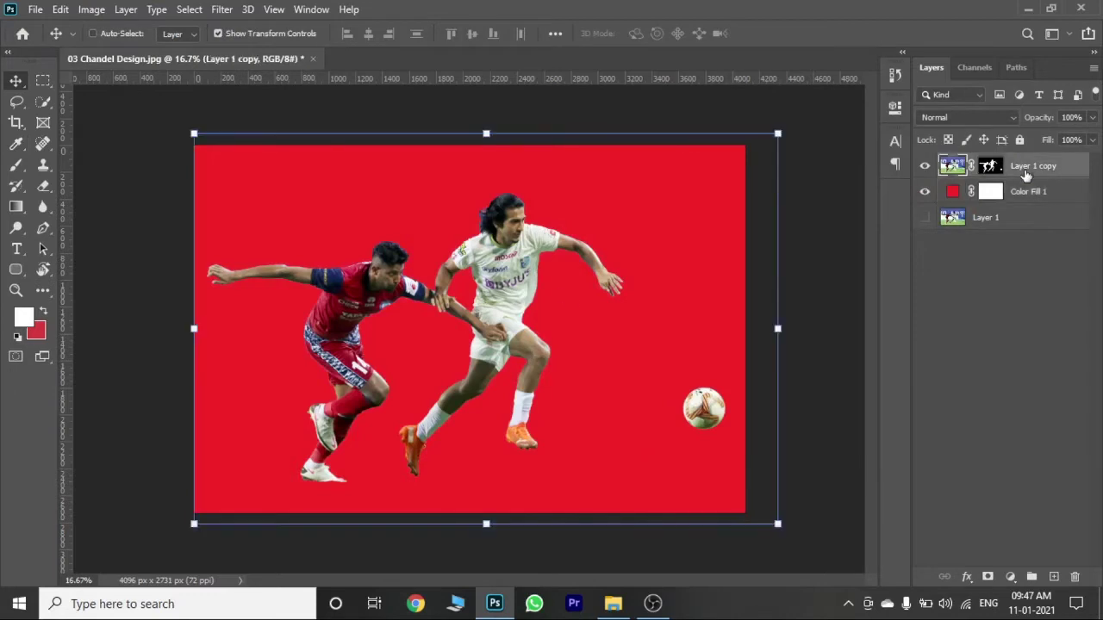
drag(495, 349, 451, 359)
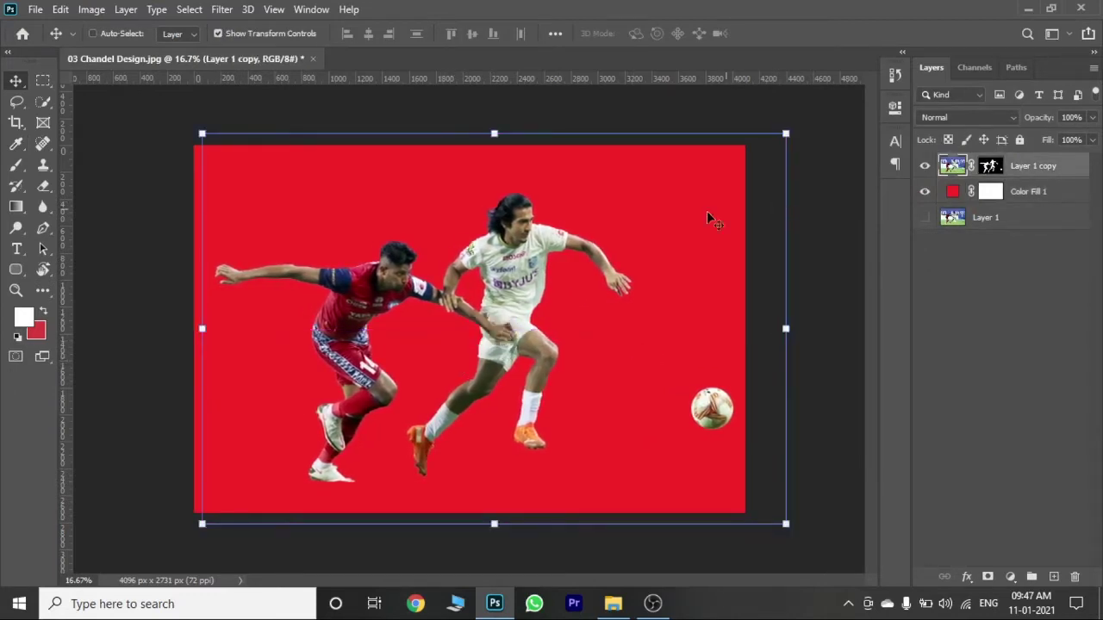
On a new layer, paint a black (000000) Soft Round brush dab between the players.
key(b)
click(1054, 576)
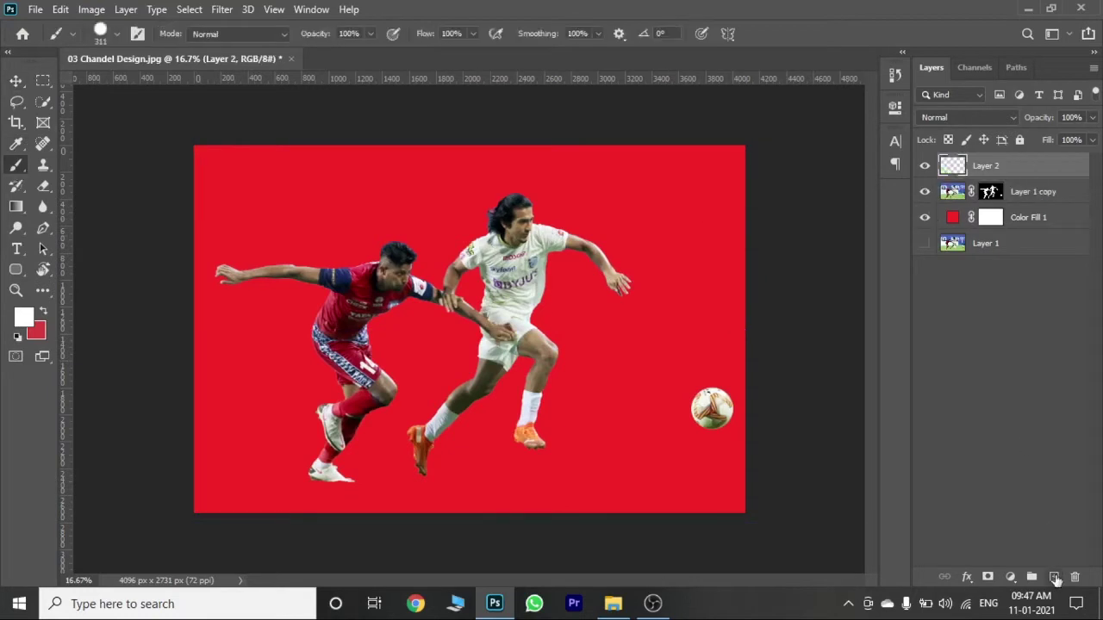
right_click(318, 328)
click(116, 217)
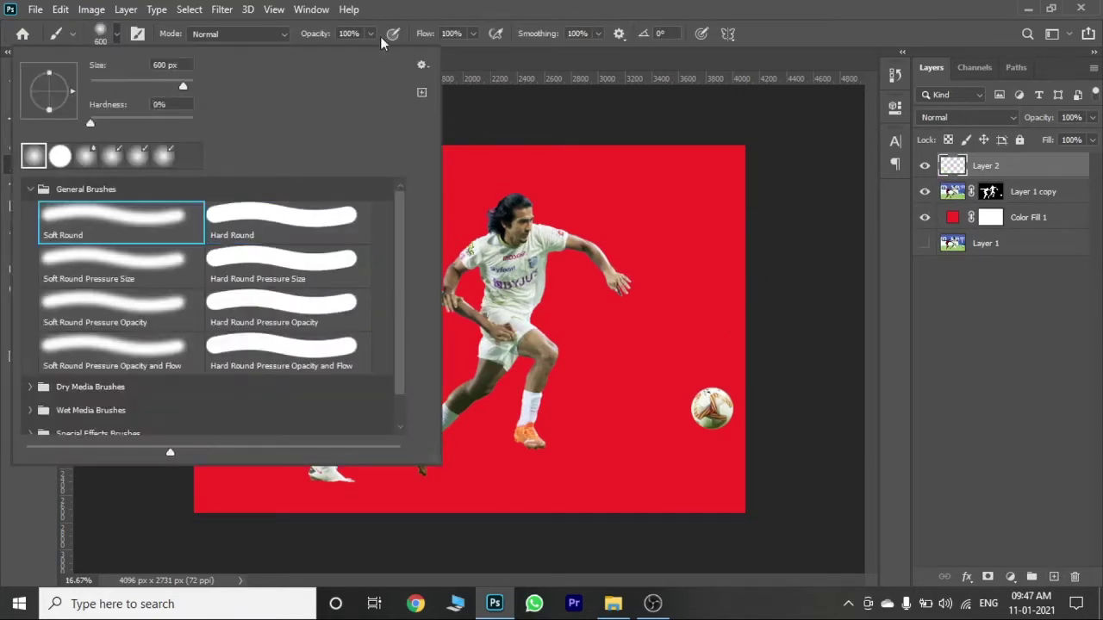
key(Return)
click(23, 317)
text(000000)
click(1029, 170)
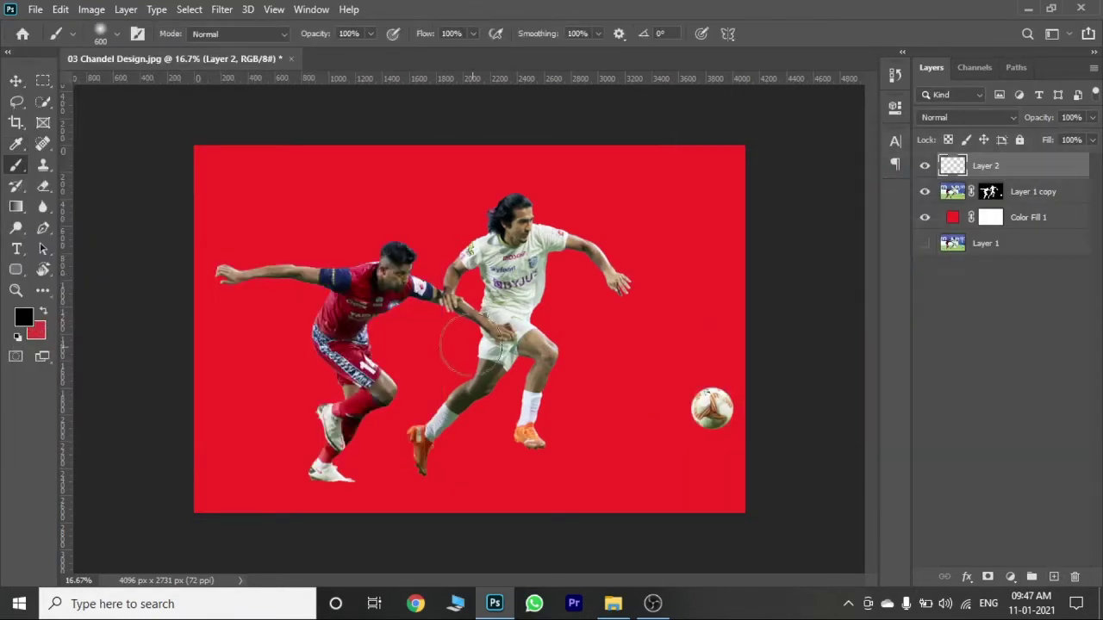
click(461, 336)
Squash and skew the black dab into a flat shadow shape.
key(ctrl+t)
drag(464, 282, 464, 353)
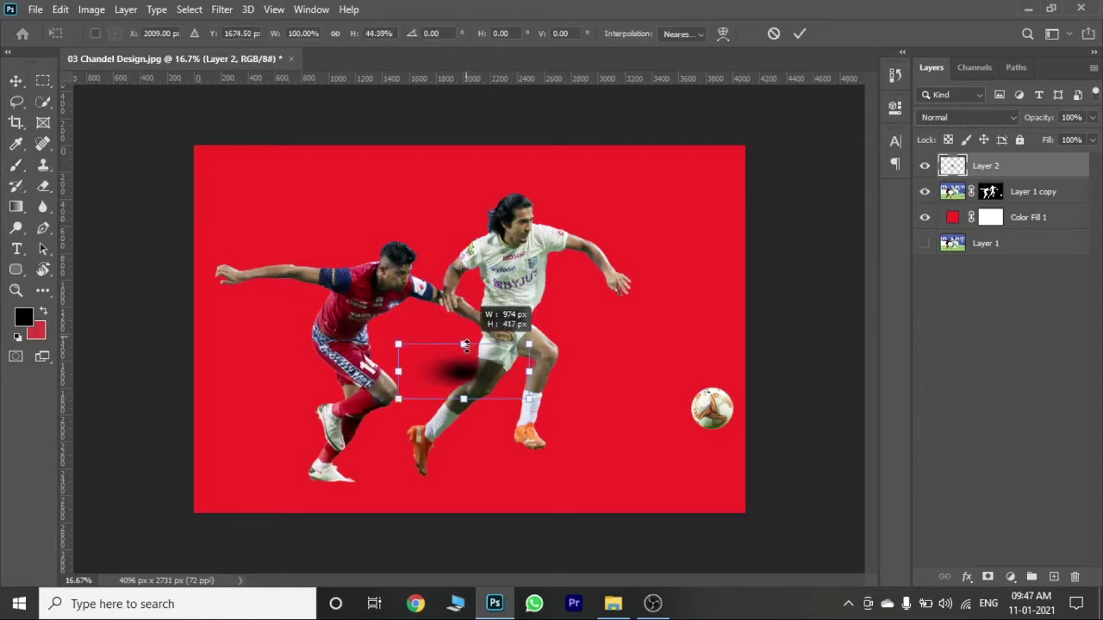
drag(398, 405, 402, 440)
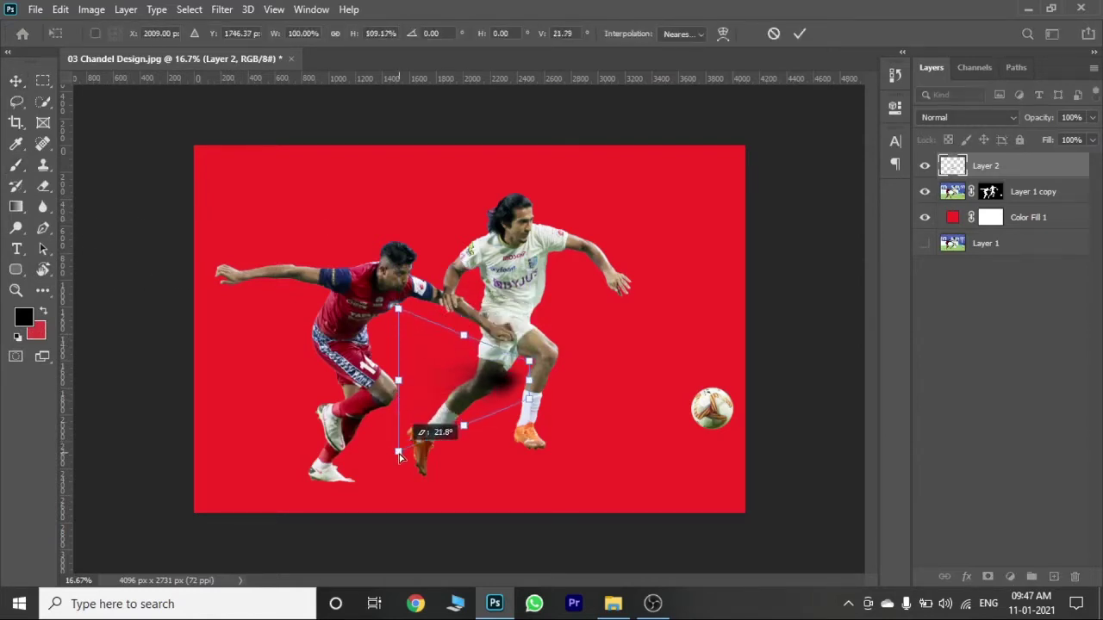
key(Return)
mouse_move(466, 345)
mouse_down()
mouse_move(466, 392)
mouse_move(353, 479)
mouse_move(441, 487)
mouse_up()
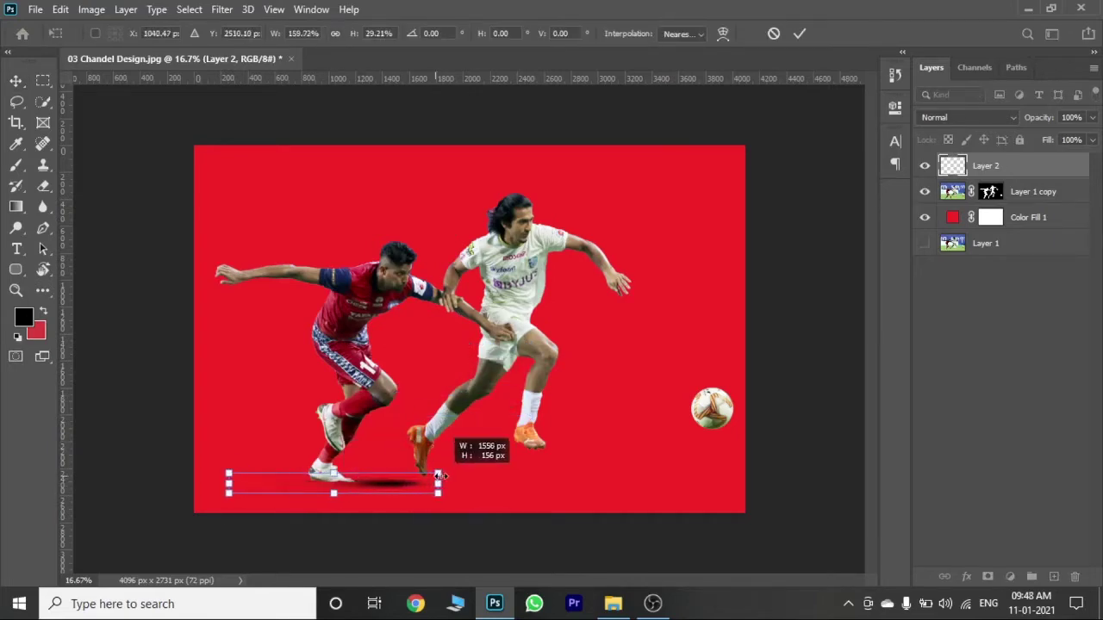
click(799, 34)
Position and narrow the shadow beneath the red player's shoe.
key(ctrl+plus)
key(ctrl+plus)
key(ctrl+plus)
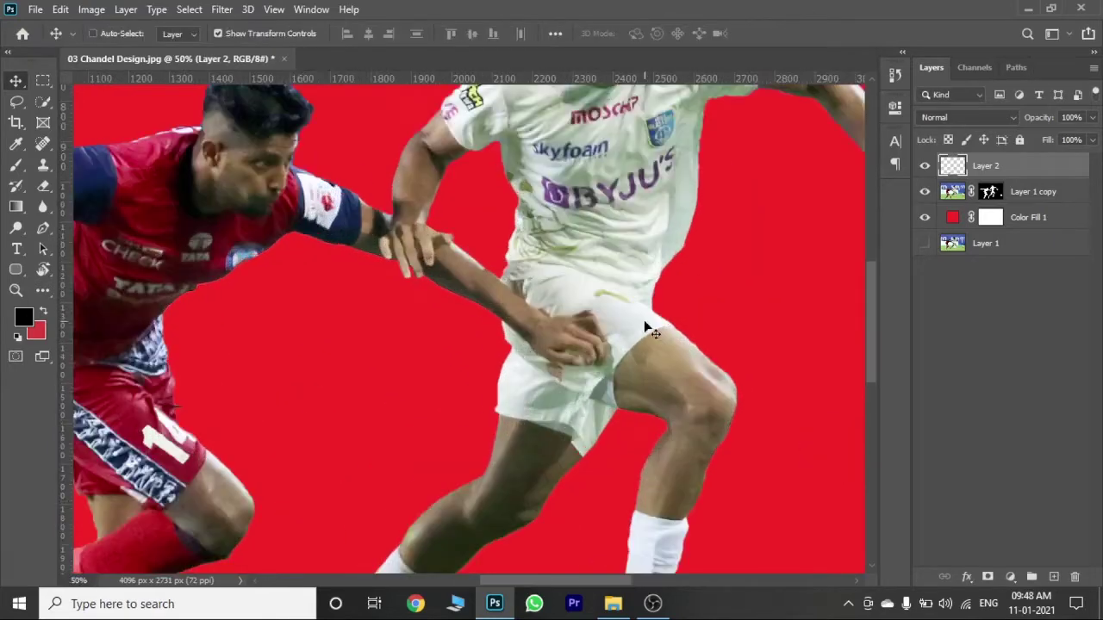
scroll(643, 320, left, 3)
scroll(538, 517, down, 3)
drag(536, 515, 376, 505)
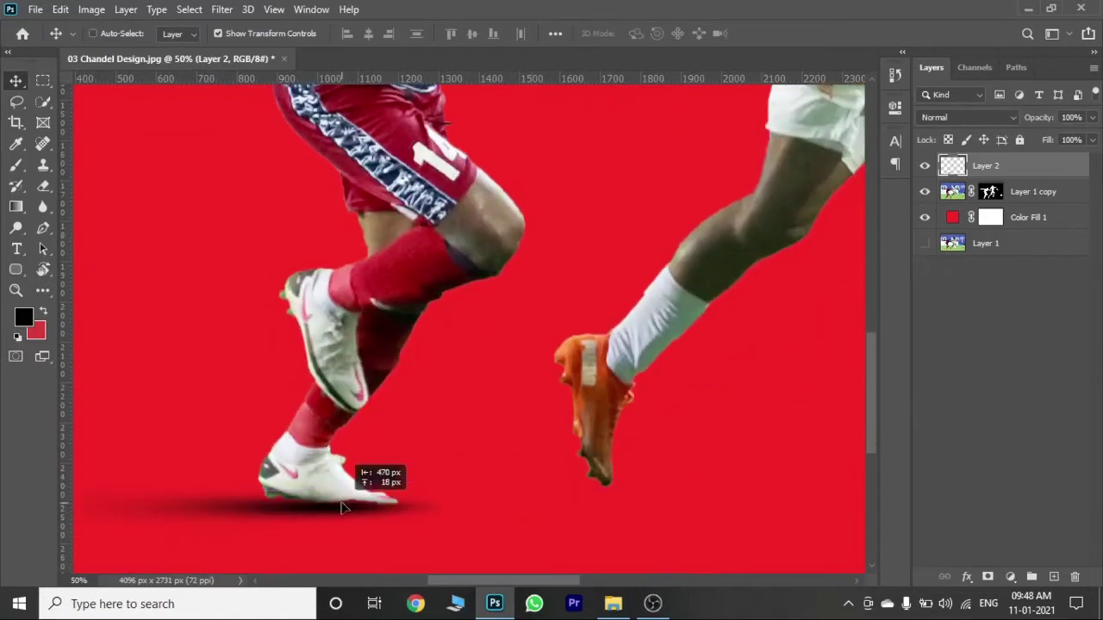
drag(468, 502, 399, 502)
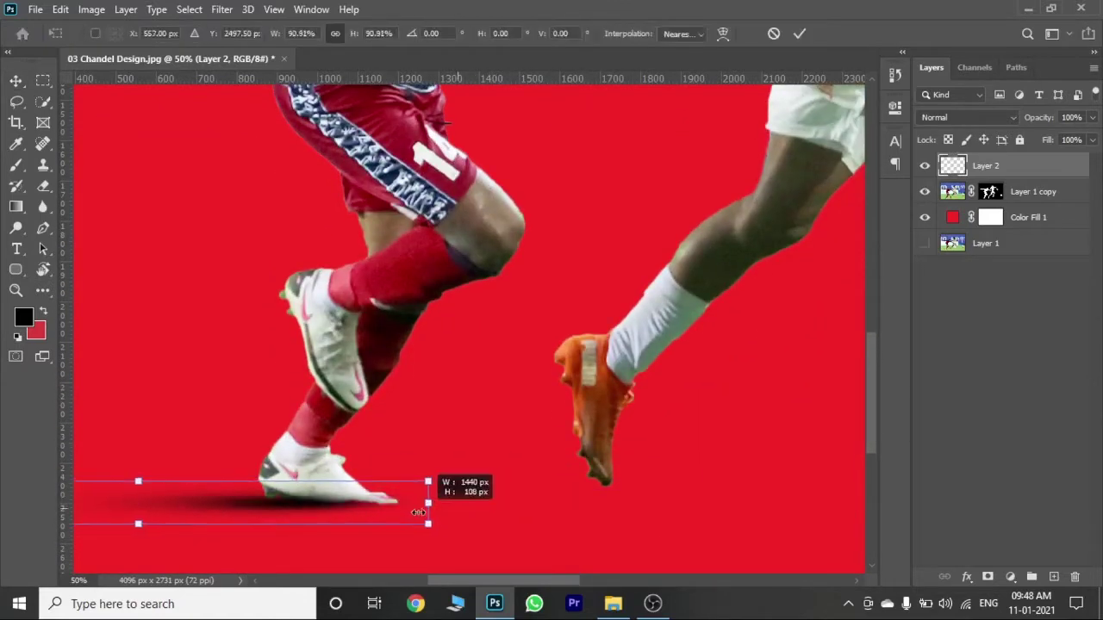
drag(278, 505, 349, 500)
scroll(348, 500, down, 3)
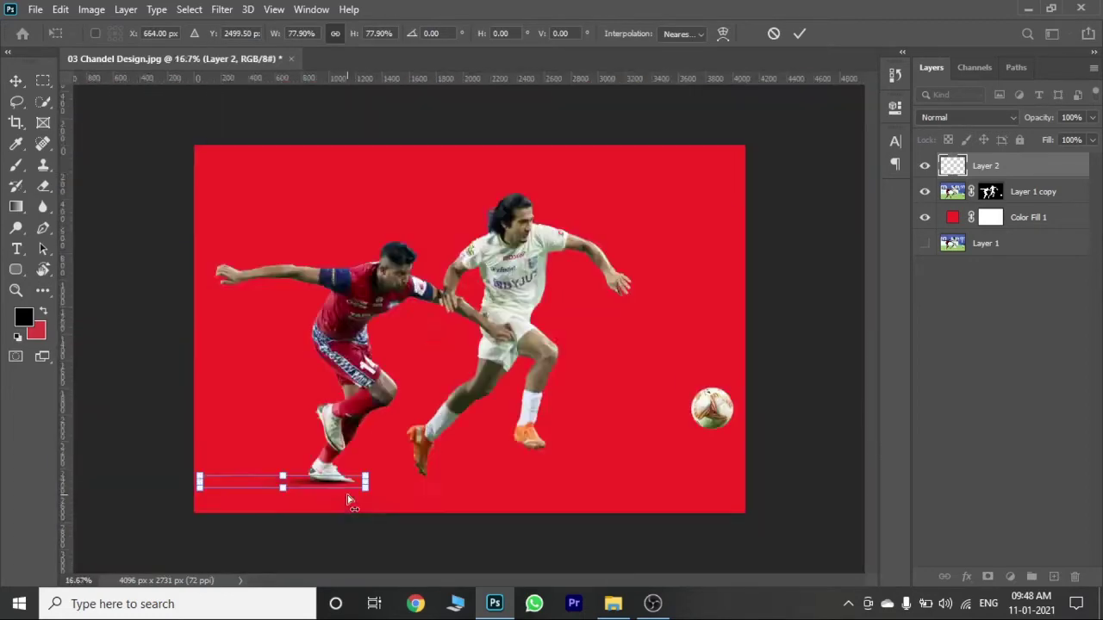
scroll(348, 500, down, 1)
key(Return)
Add another empty layer above the first shadow and paint a soft black dot.
click(1030, 243)
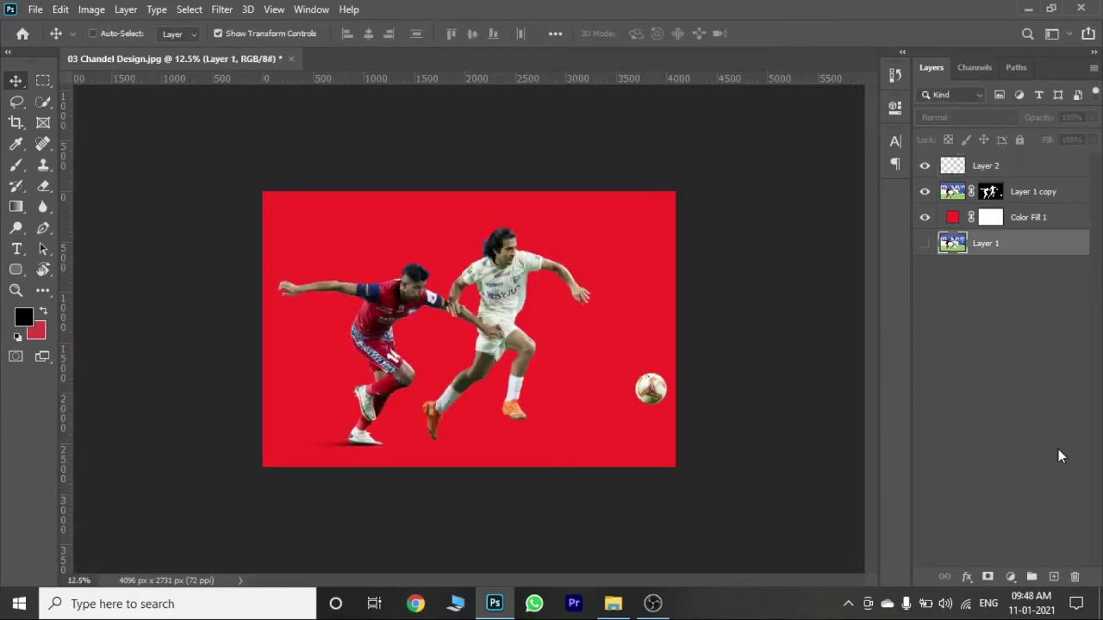
key(ctrl+plus)
key(ctrl+plus)
key(ctrl+plus)
scroll(377, 390, down, 3)
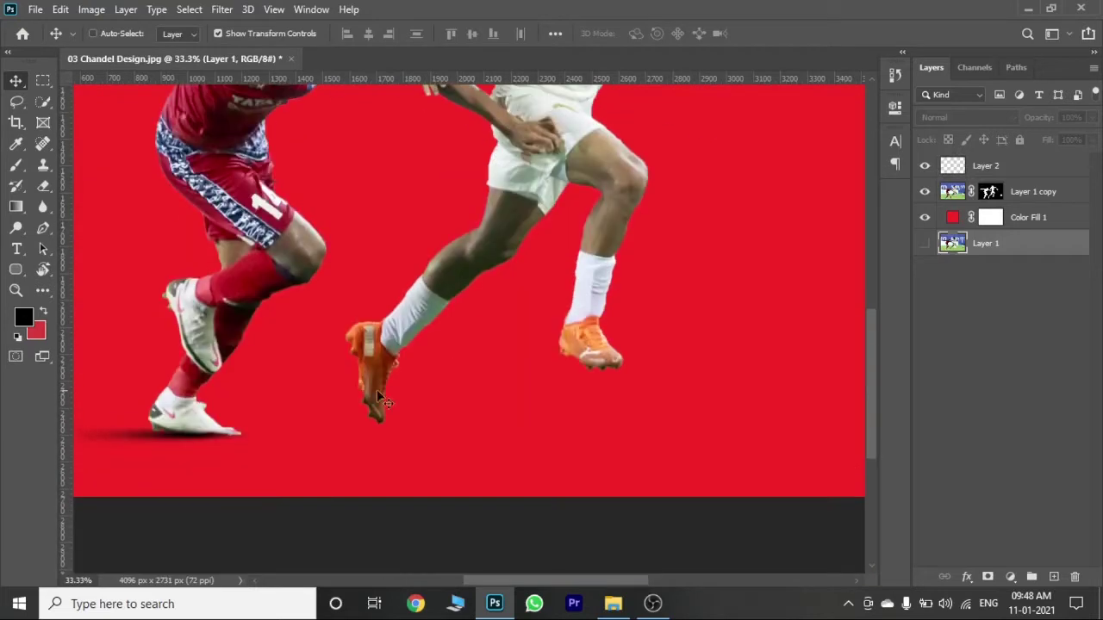
click(16, 165)
click(1033, 168)
click(1054, 577)
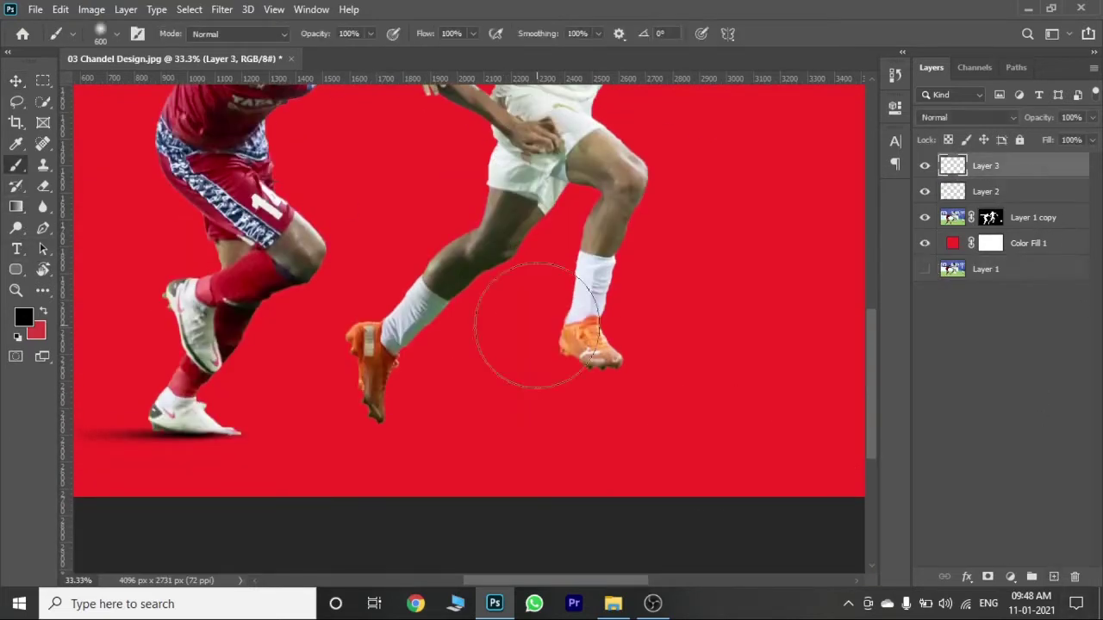
click(423, 177)
Flatten the dot into a thin shadow under the red player's shoe.
key(v)
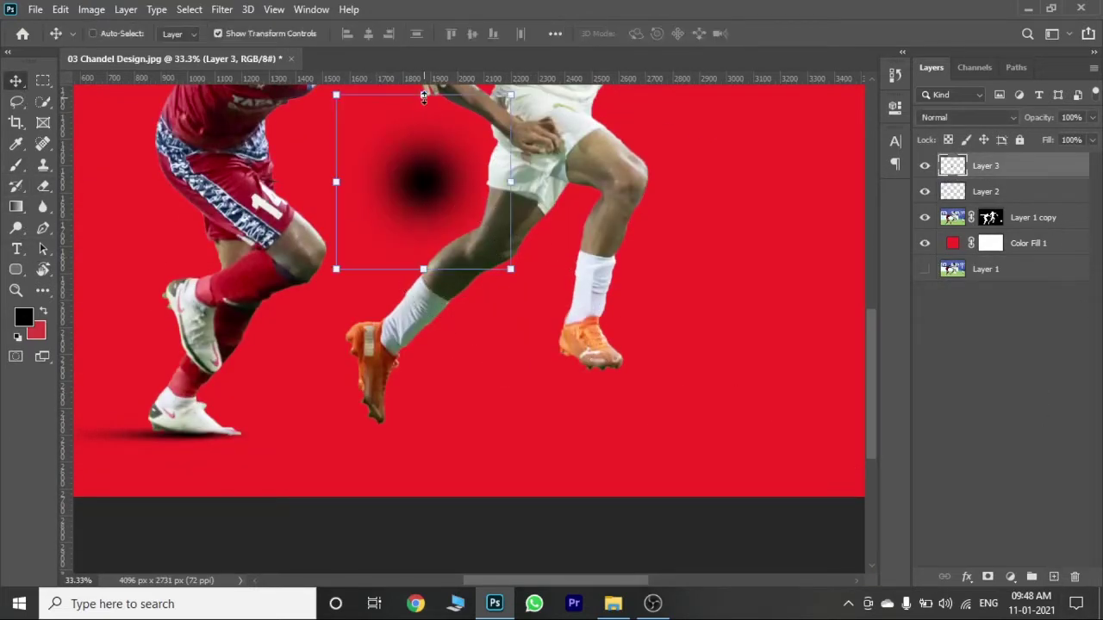
drag(424, 122, 423, 199)
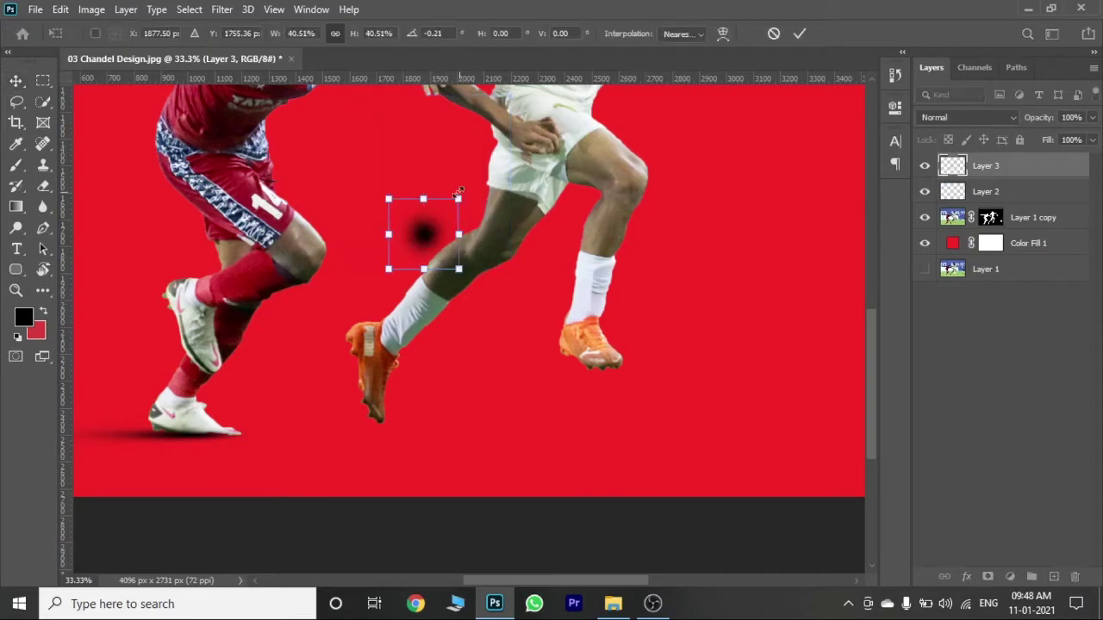
click(774, 33)
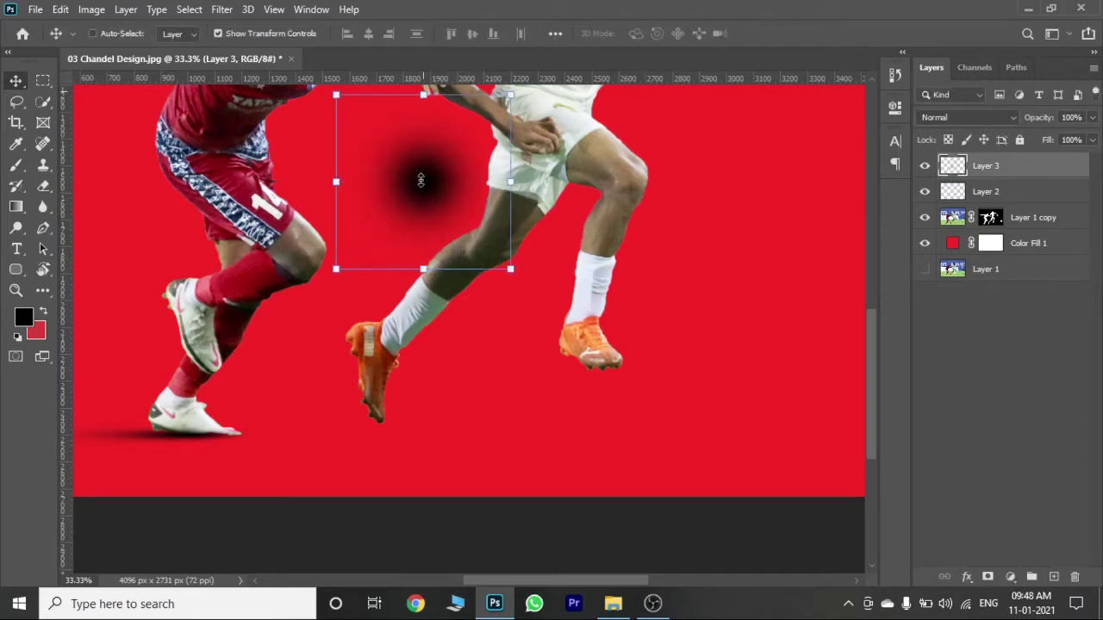
key(ctrl+t)
drag(423, 94, 423, 196)
mouse_move(423, 232)
mouse_down()
mouse_move(239, 433)
mouse_move(238, 445)
mouse_move(252, 435)
mouse_move(299, 445)
mouse_up()
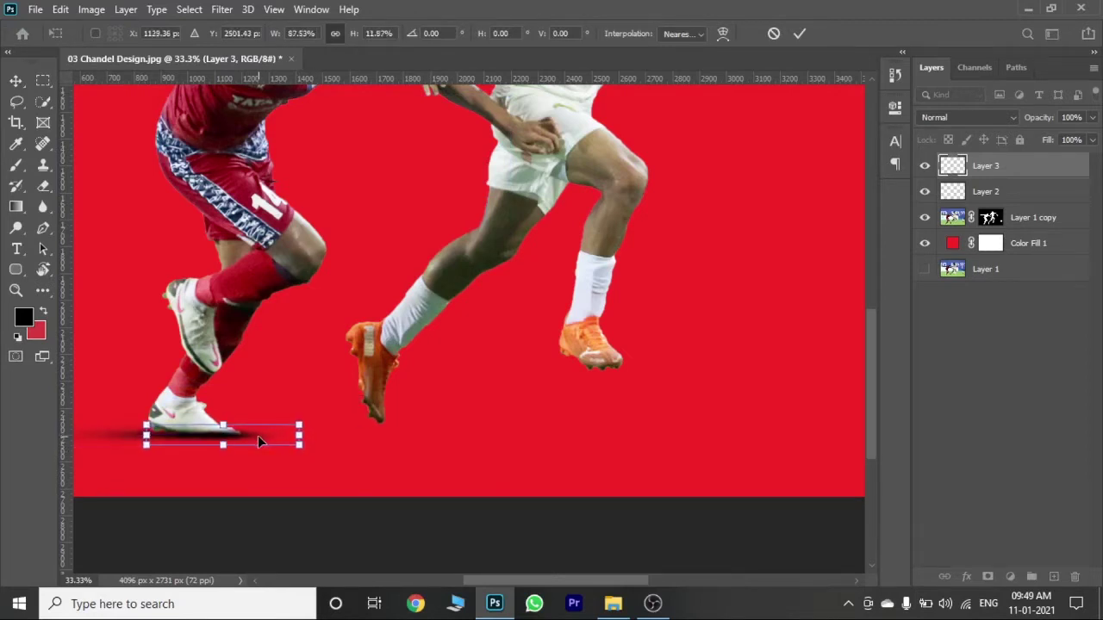
click(800, 33)
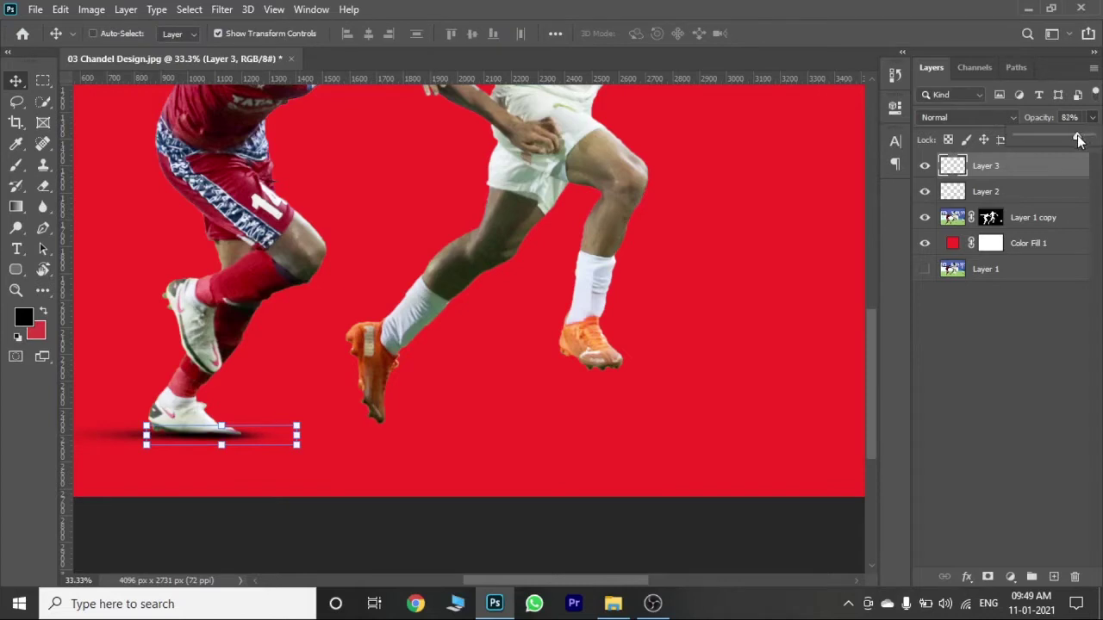
Make the second shadow under the boot narrower.
key(alt+bracketleft)
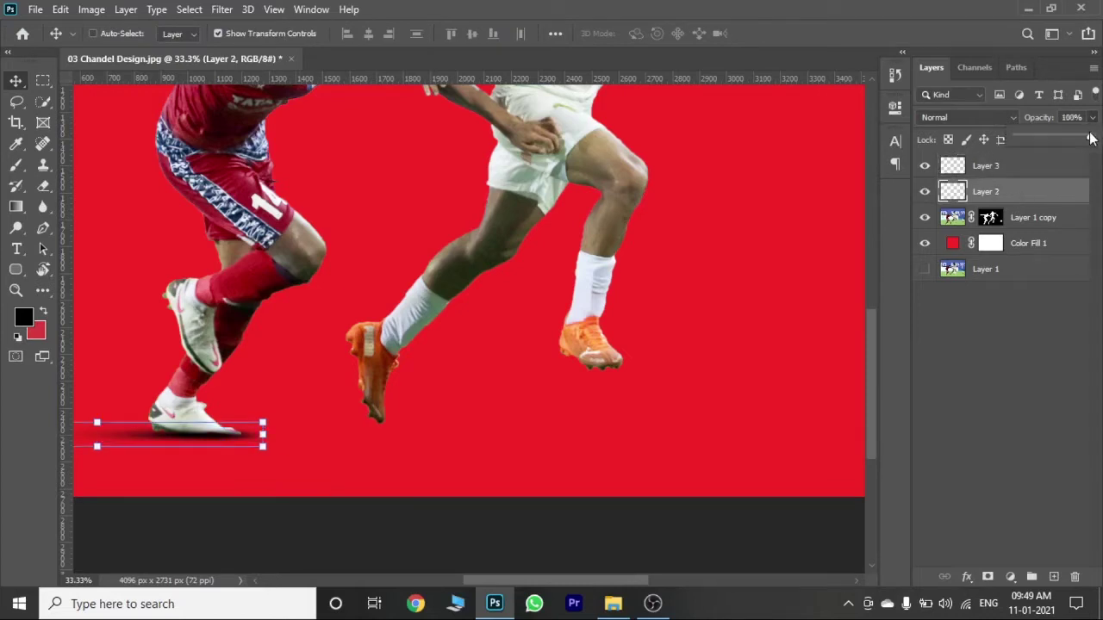
click(1025, 270)
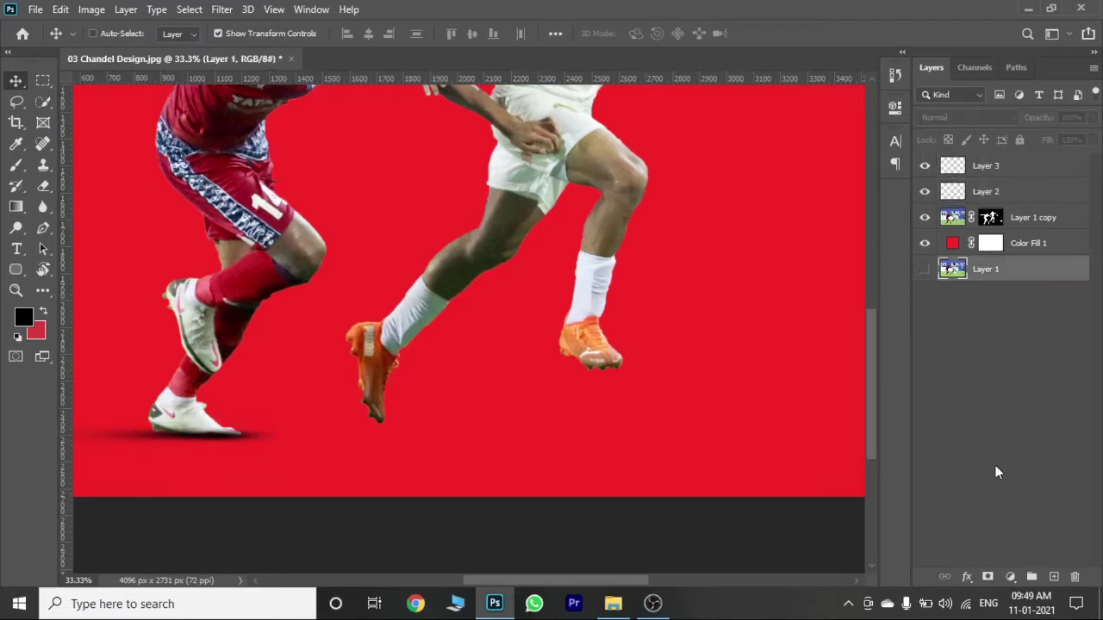
key(ctrl+minus)
key(ctrl+minus)
key(ctrl+minus)
key(ctrl+plus)
click(1041, 223)
key(ctrl+plus)
key(ctrl+plus)
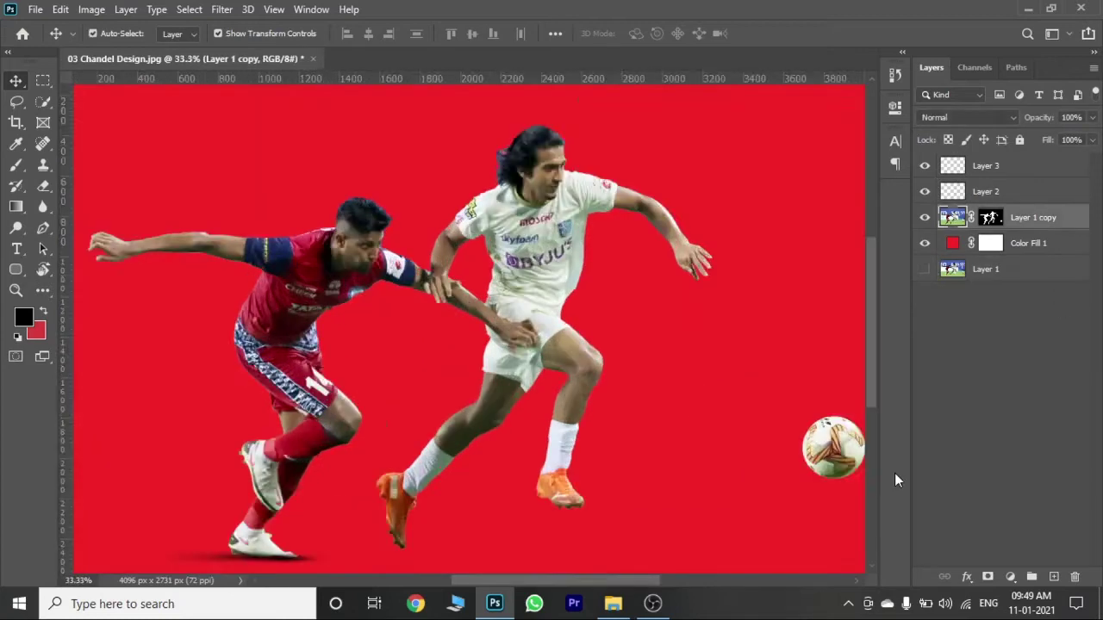
key(alt+bracketright)
key(alt+bracketright)
drag(297, 511, 252, 511)
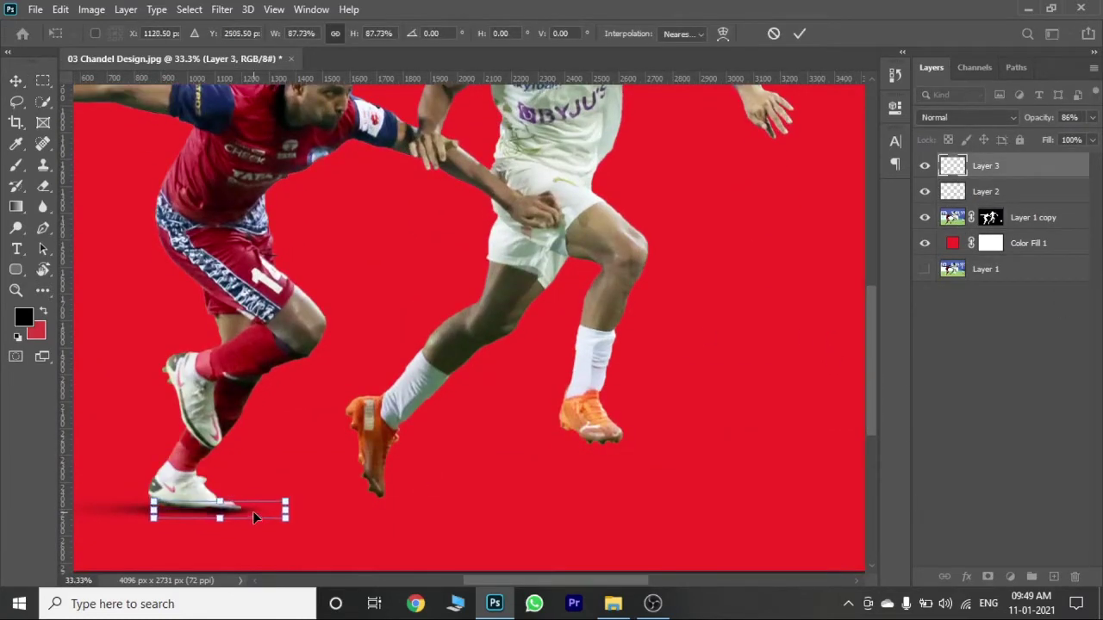
key(Return)
Try a larger brush dab, undo it, and add another empty shadow layer.
key(b)
key(bracketright)
key(bracketright)
key(bracketright)
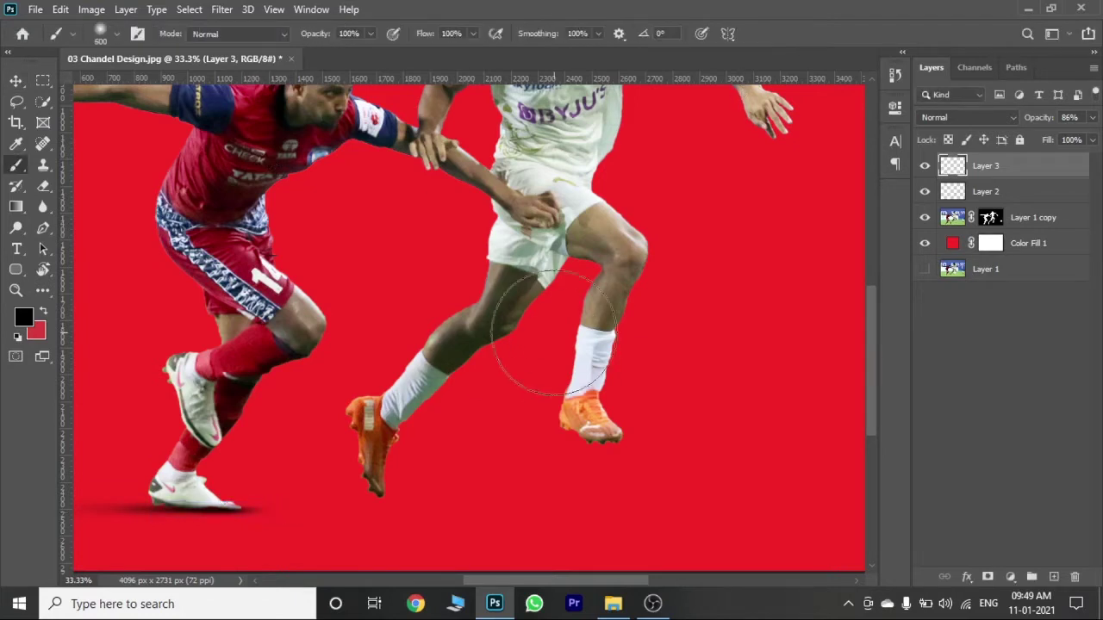
click(478, 211)
key(ctrl+z)
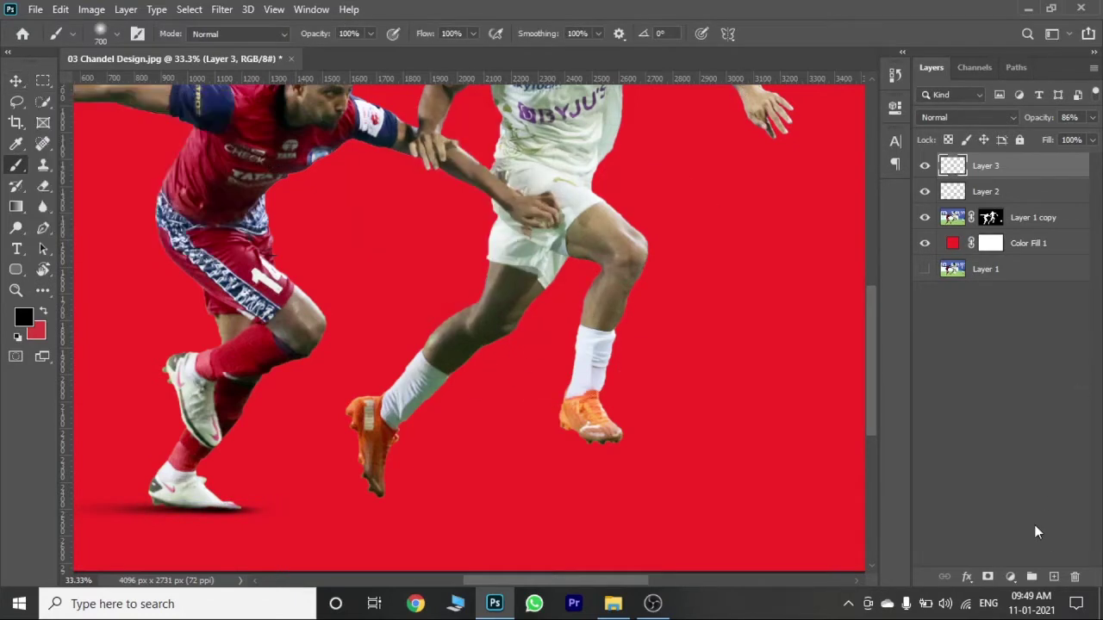
click(1053, 577)
Paint a black dab and squash it into a flat shadow under the second player.
click(448, 258)
key(v)
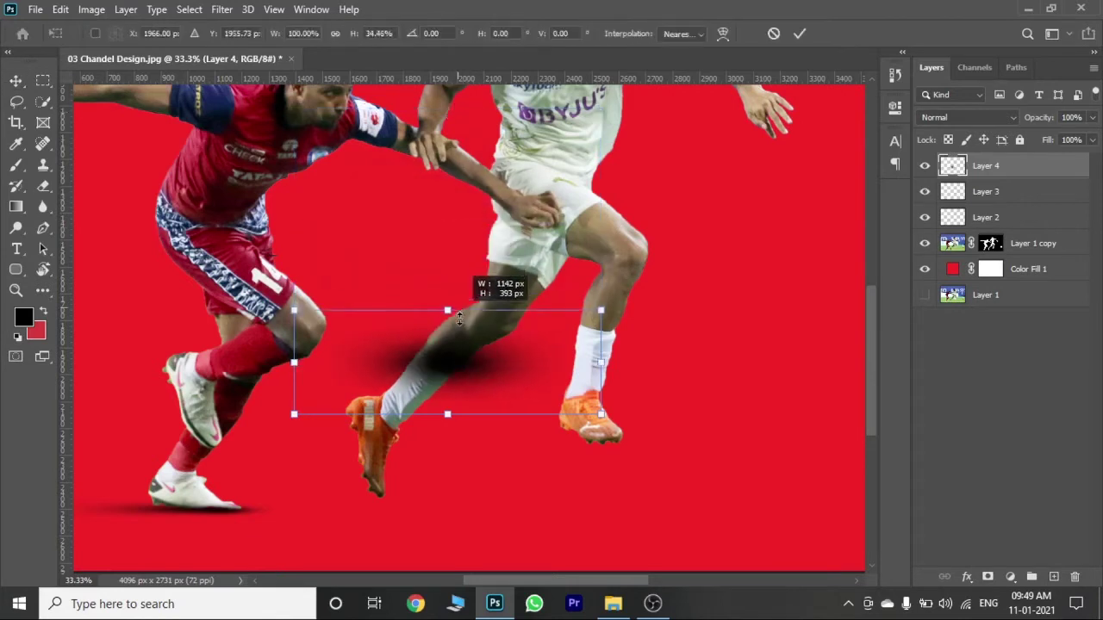
drag(448, 111, 448, 357)
drag(501, 398, 635, 513)
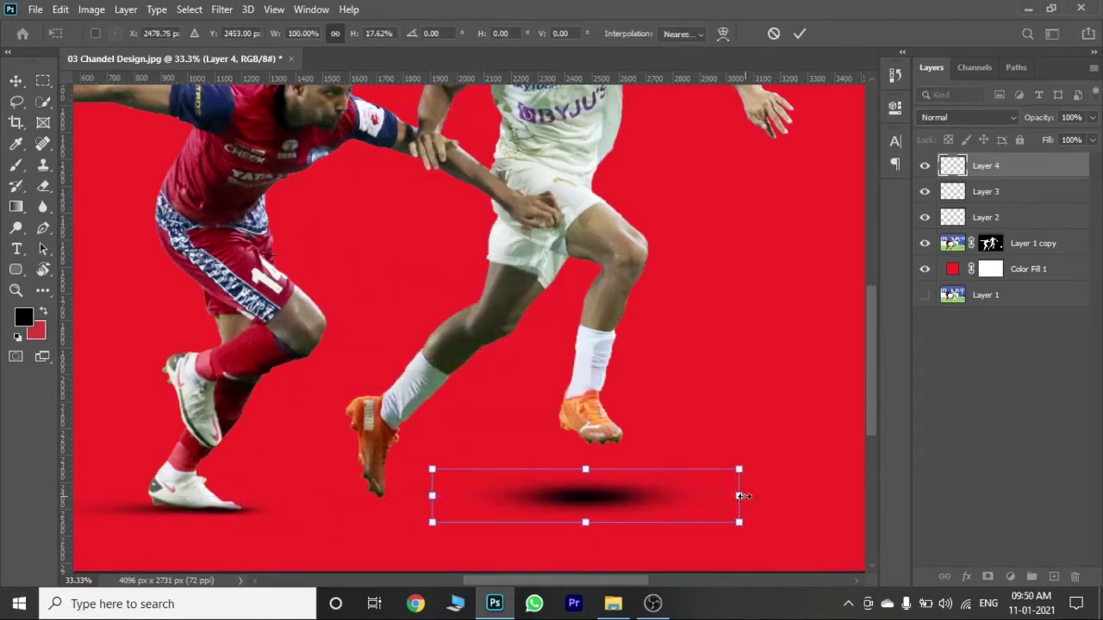
mouse_move(724, 495)
mouse_down()
mouse_move(572, 496)
mouse_move(621, 496)
mouse_move(589, 498)
mouse_up()
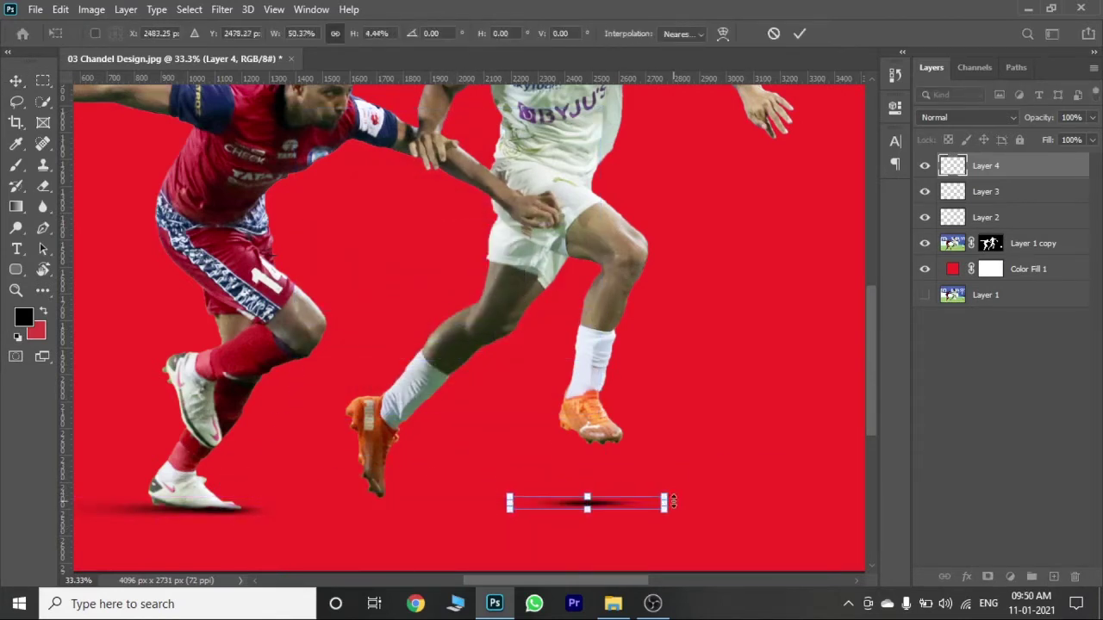
drag(664, 496, 680, 503)
click(799, 34)
Set the shadow to 35% opacity and place a copy beneath the ball.
mouse_move(1093, 117)
mouse_down()
mouse_move(1074, 142)
mouse_move(1054, 143)
mouse_up()
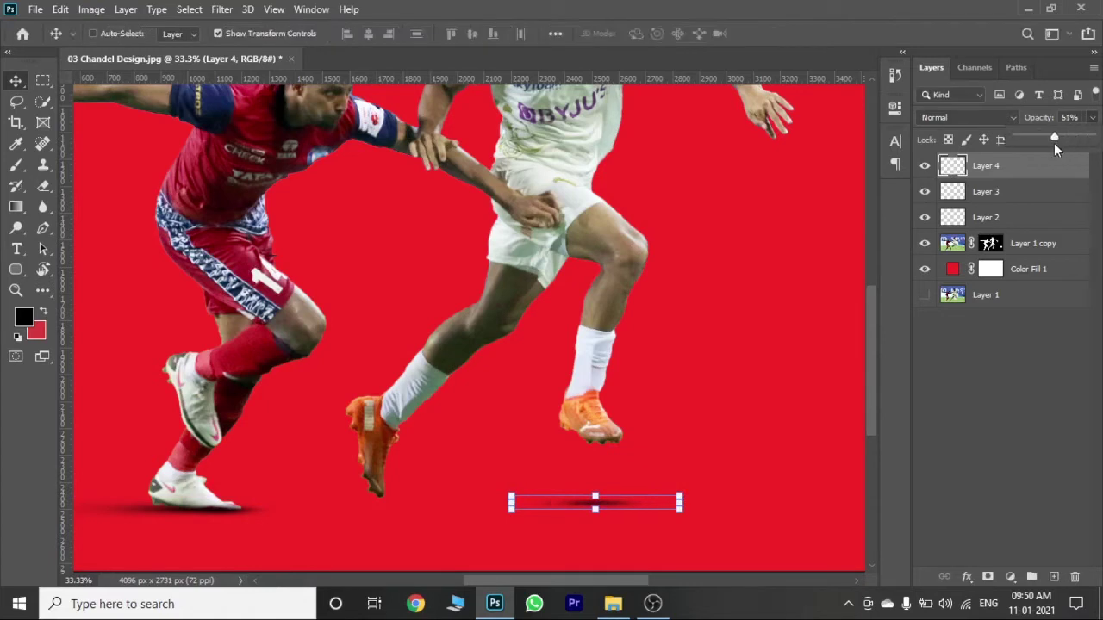
drag(764, 358, 772, 359)
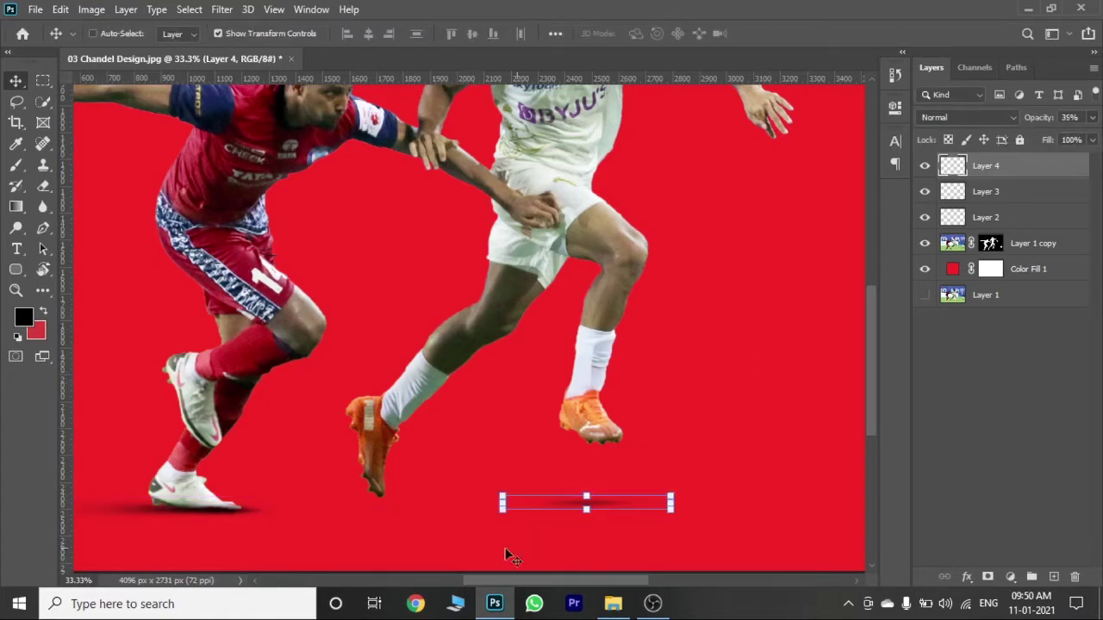
scroll(508, 551, right, 5)
mouse_move(463, 328)
mouse_down()
mouse_move(713, 342)
mouse_move(724, 355)
mouse_up()
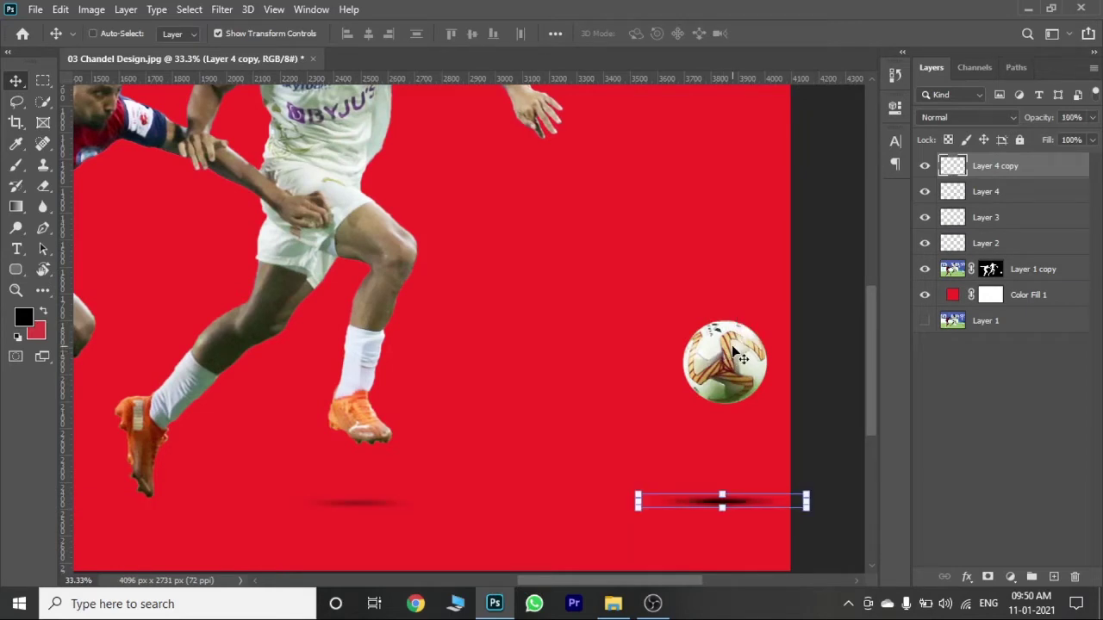
Fade the ball's shadow to 42% opacity.
click(1093, 117)
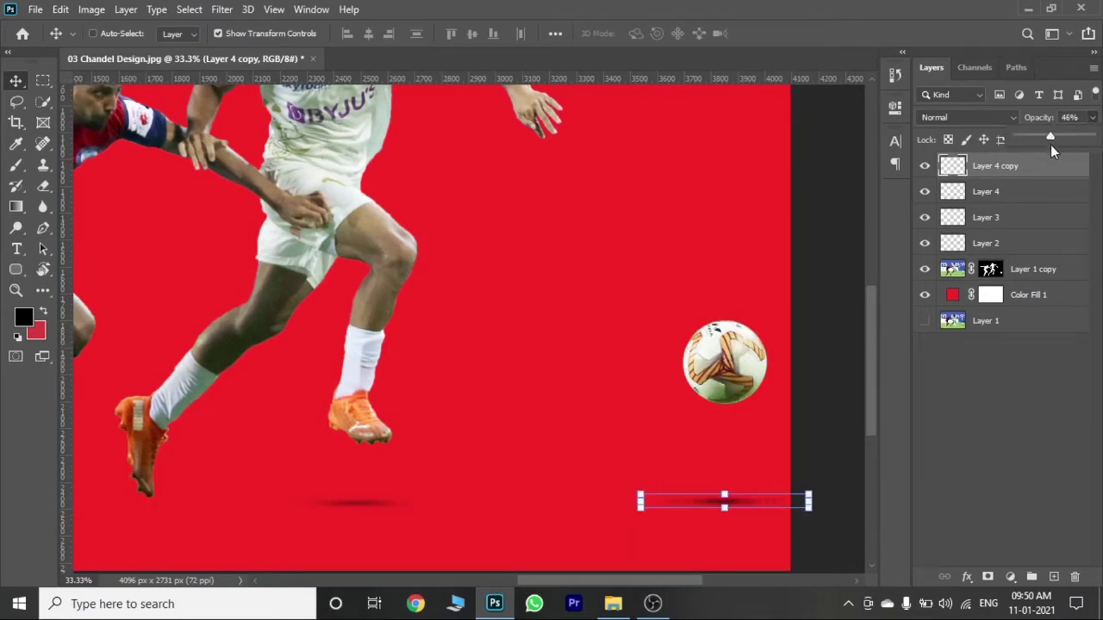
drag(1050, 144, 1047, 146)
drag(567, 586, 459, 586)
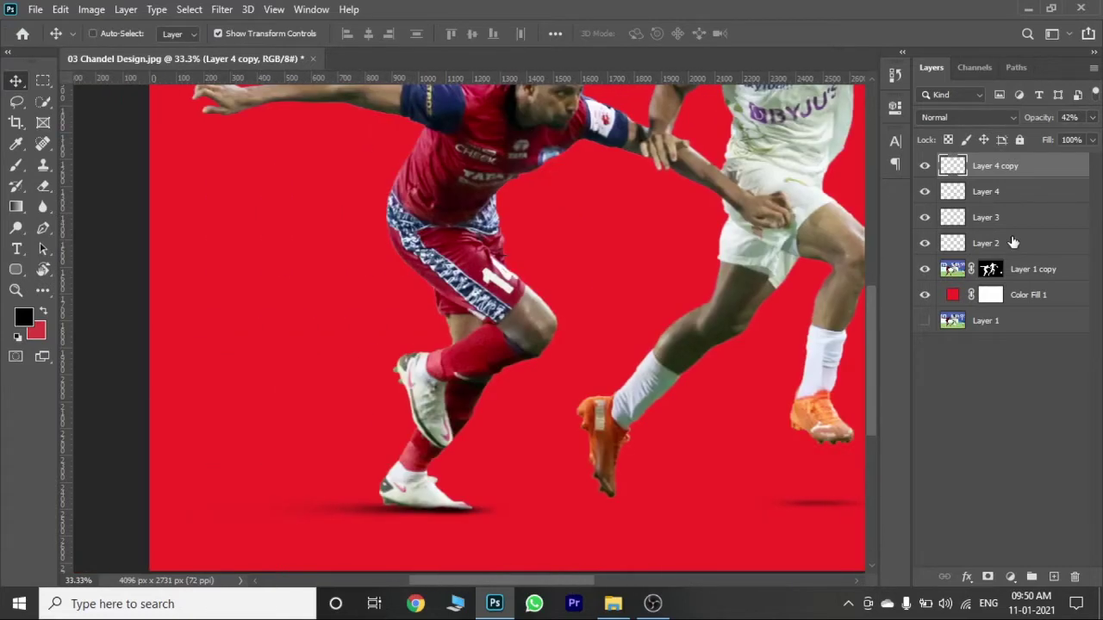
Copy the first foot shadow under the second player's trailing boot and reshape it.
click(1016, 245)
drag(627, 333, 799, 328)
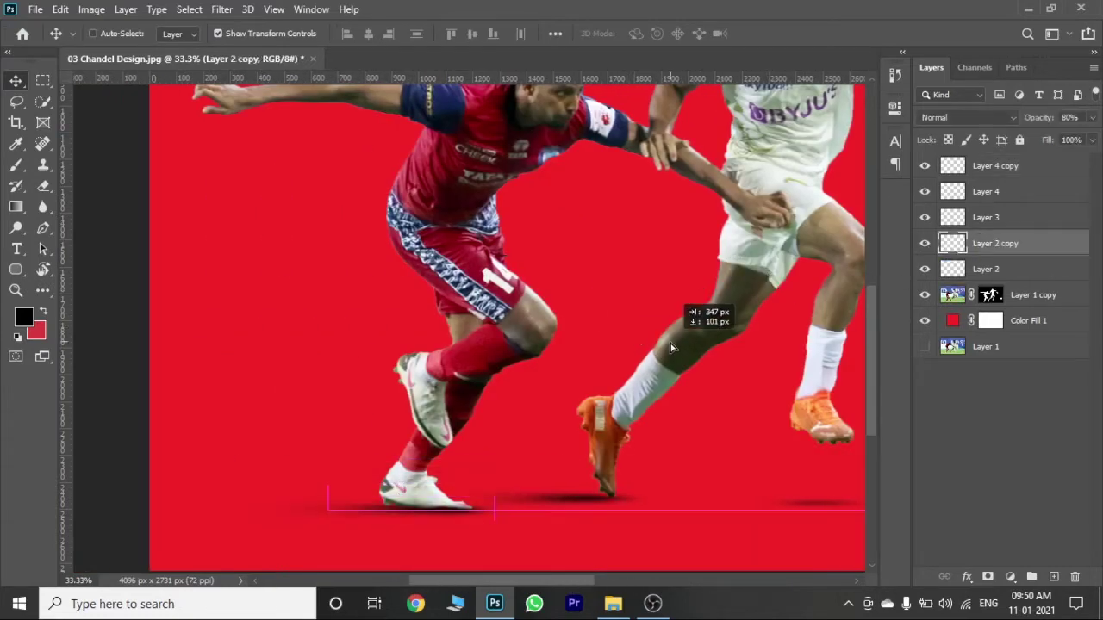
key(ctrl+t)
drag(335, 503, 451, 508)
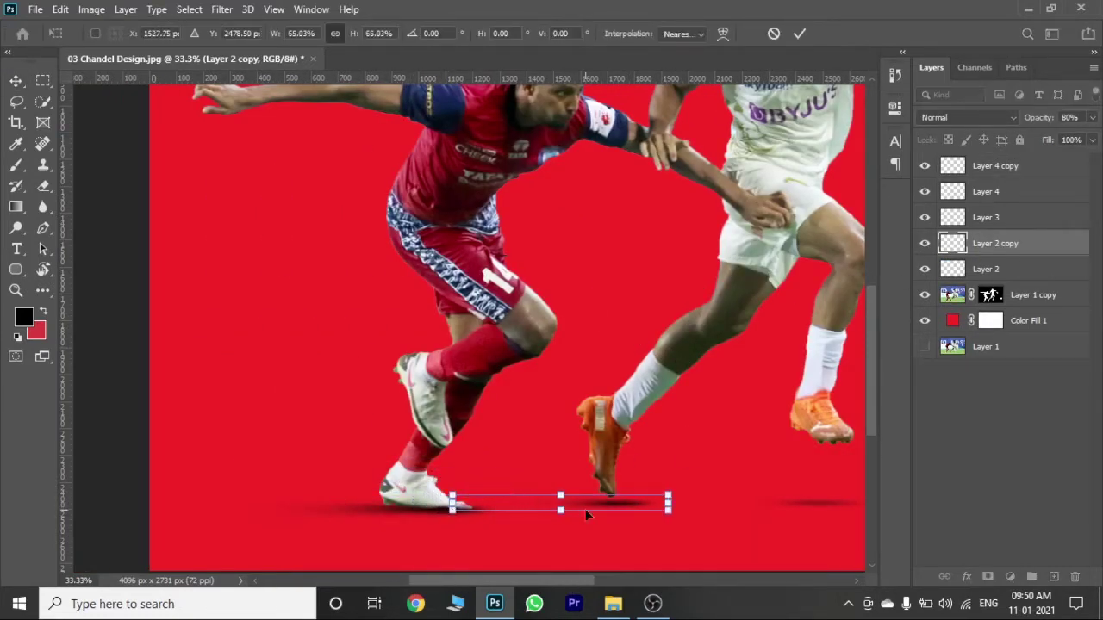
drag(629, 497, 615, 507)
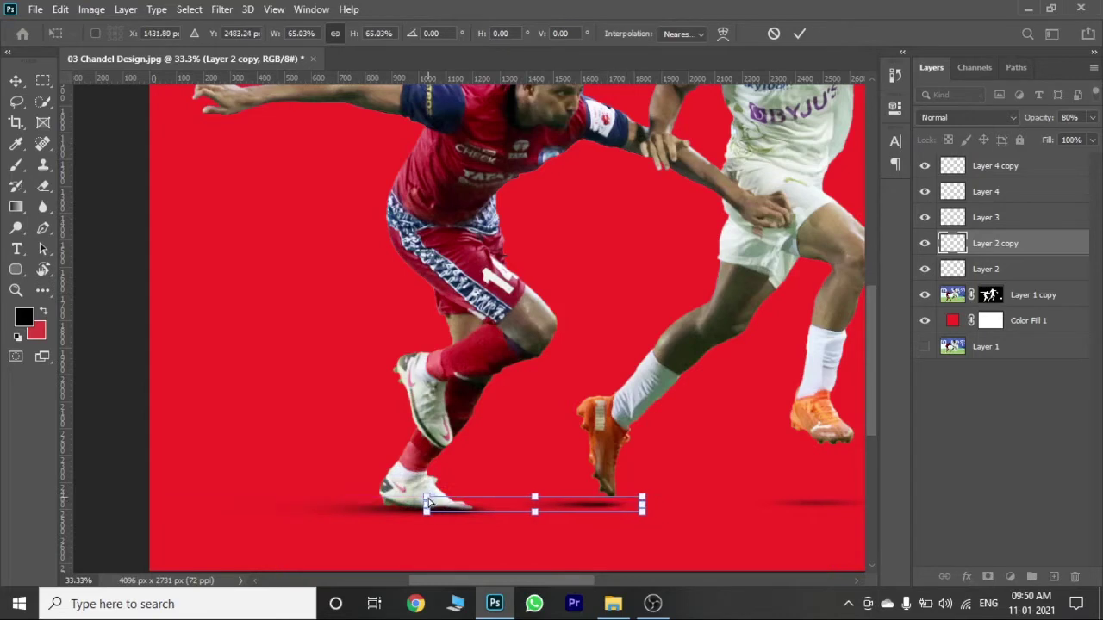
drag(427, 498, 425, 490)
click(798, 34)
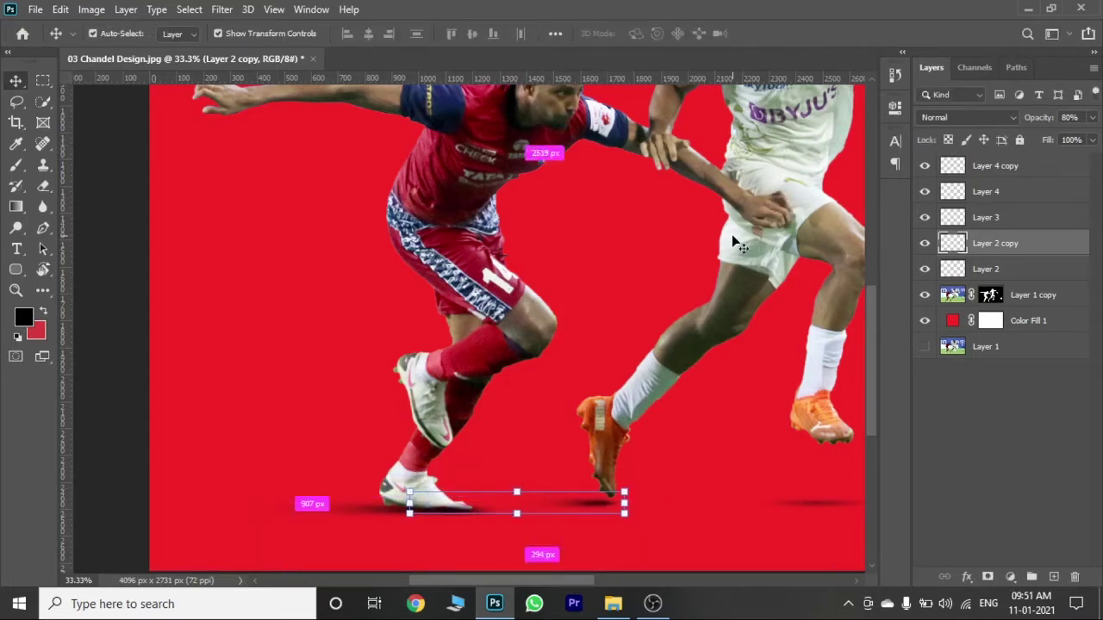
Review the whole poster, checking the ball and second player's shadows.
key(ctrl+0)
click(985, 346)
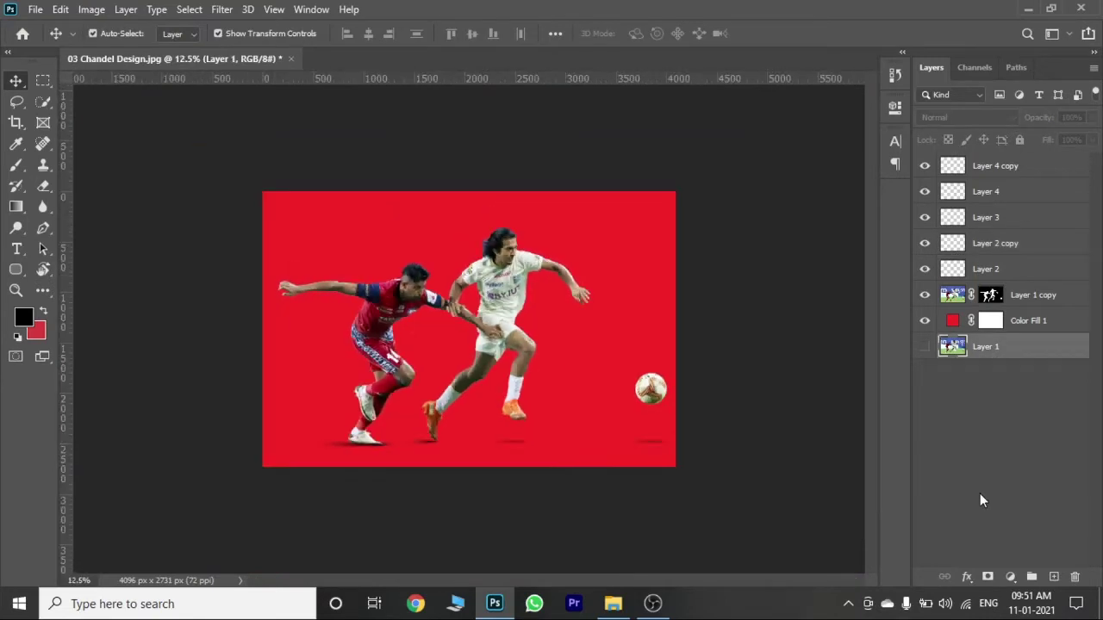
click(995, 165)
click(1092, 117)
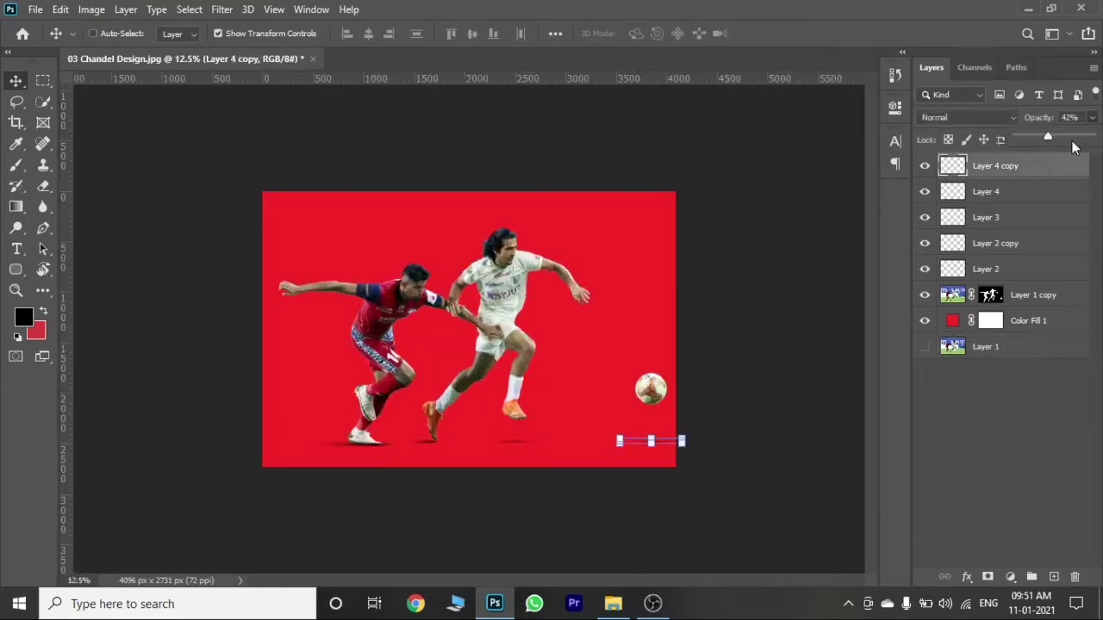
click(1040, 347)
click(1039, 200)
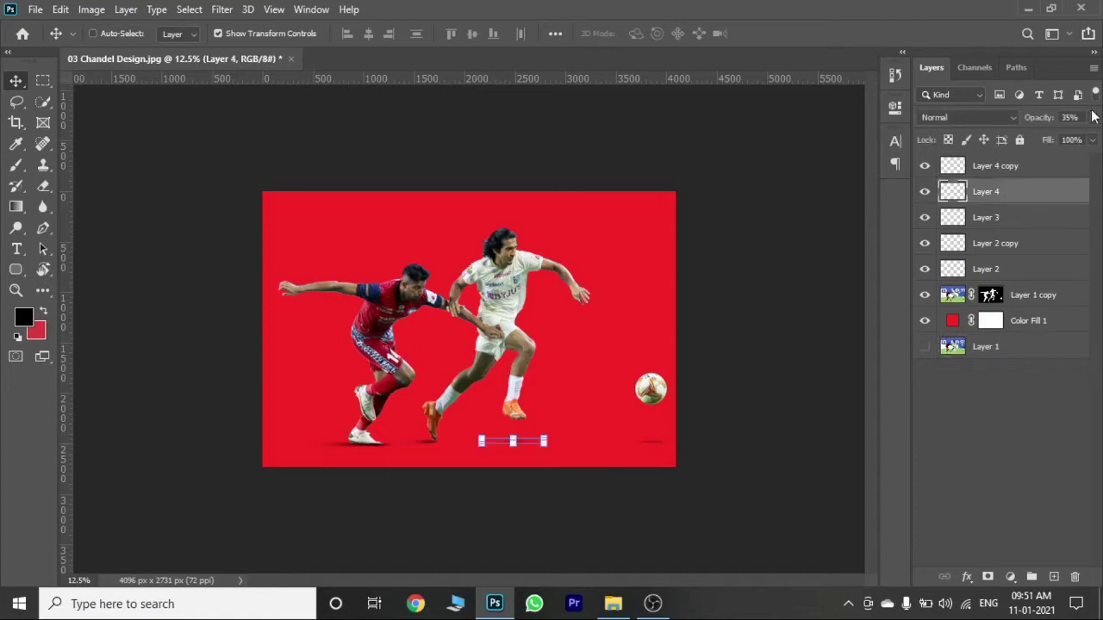
click(1035, 347)
key(ctrl+plus)
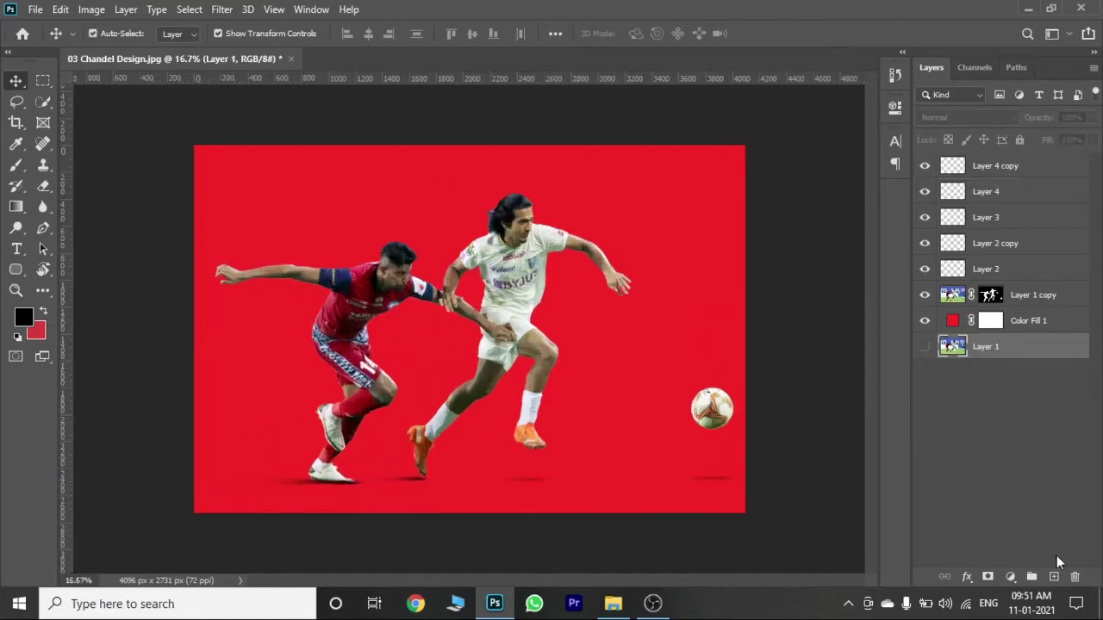
key(ctrl+plus)
scroll(874, 437, down, 1)
scroll(874, 437, down, 1)
Fade the trailing-boot shadow copy to about 49% and compare the other foot shadows.
click(995, 243)
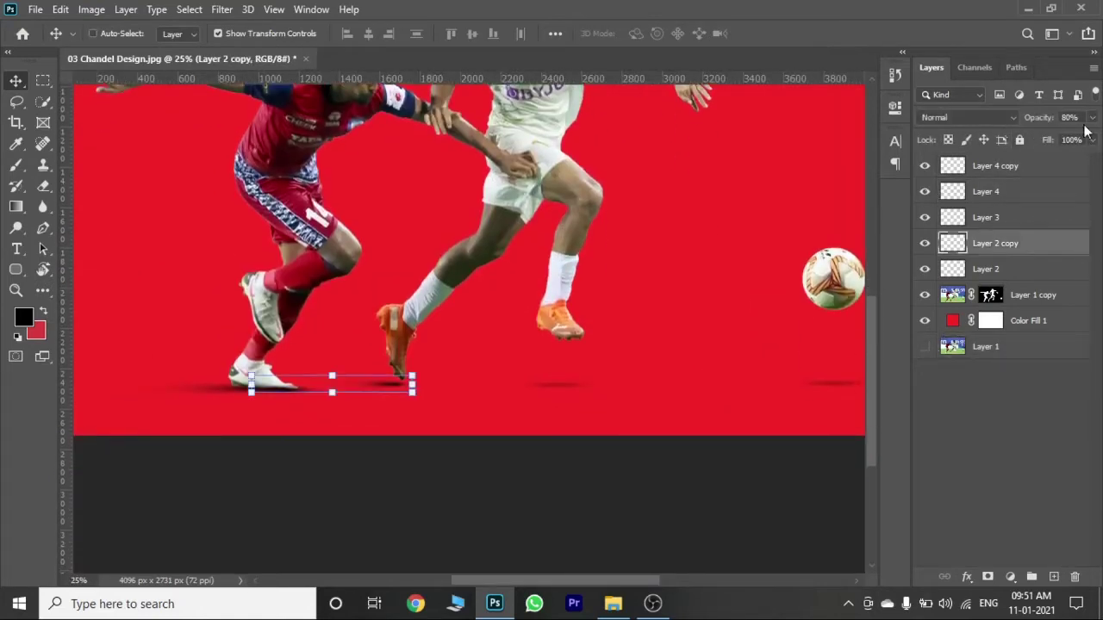
drag(1091, 118, 1073, 142)
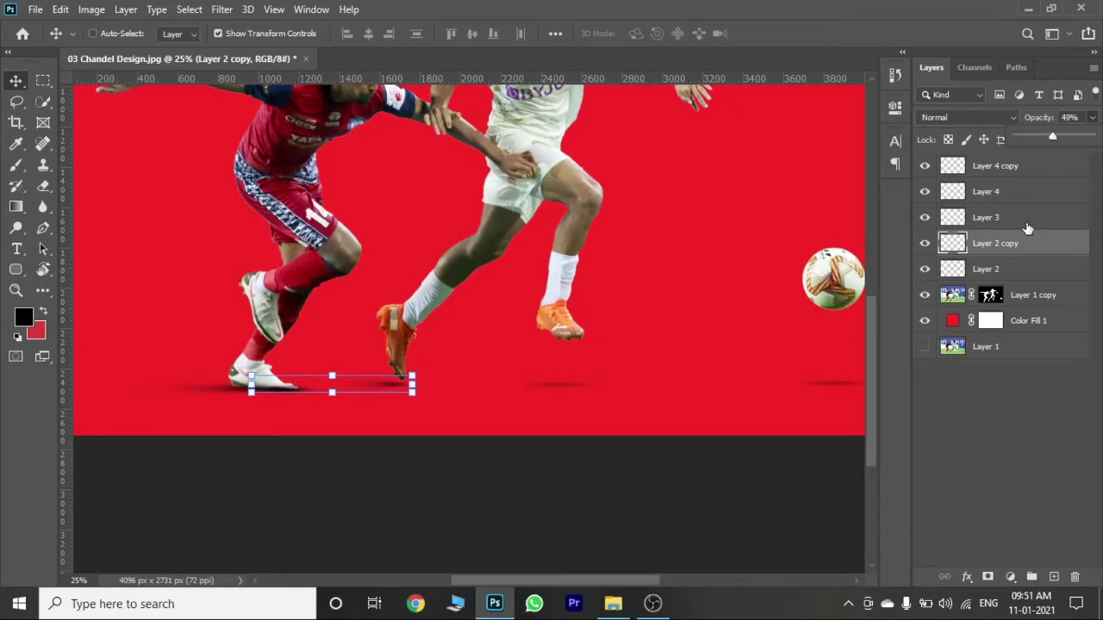
click(1021, 270)
click(1015, 220)
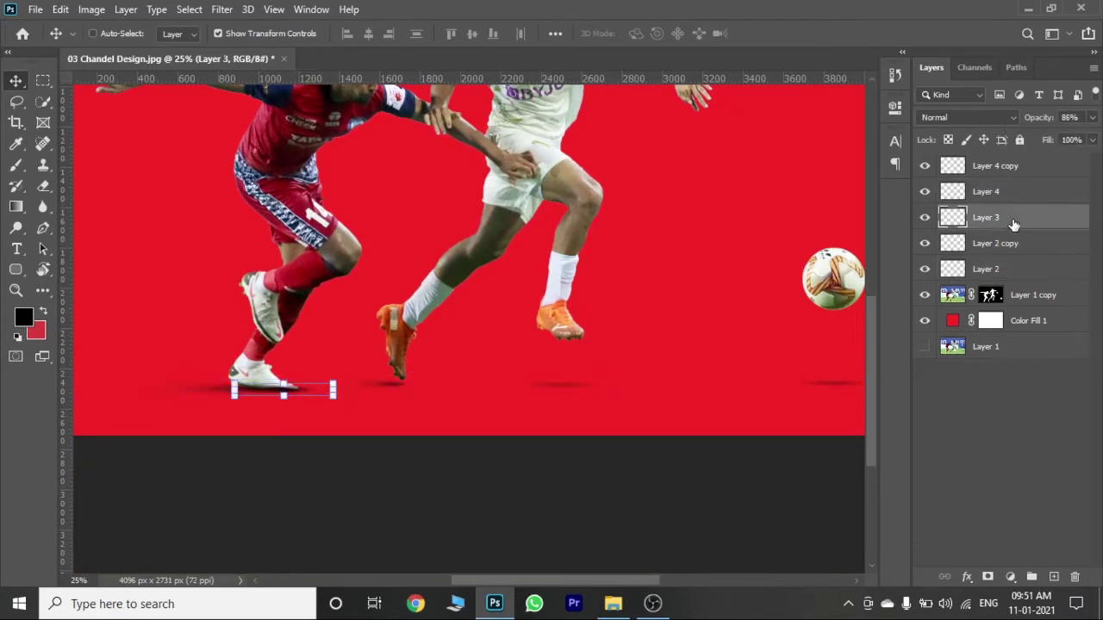
click(1017, 354)
key(ctrl+minus)
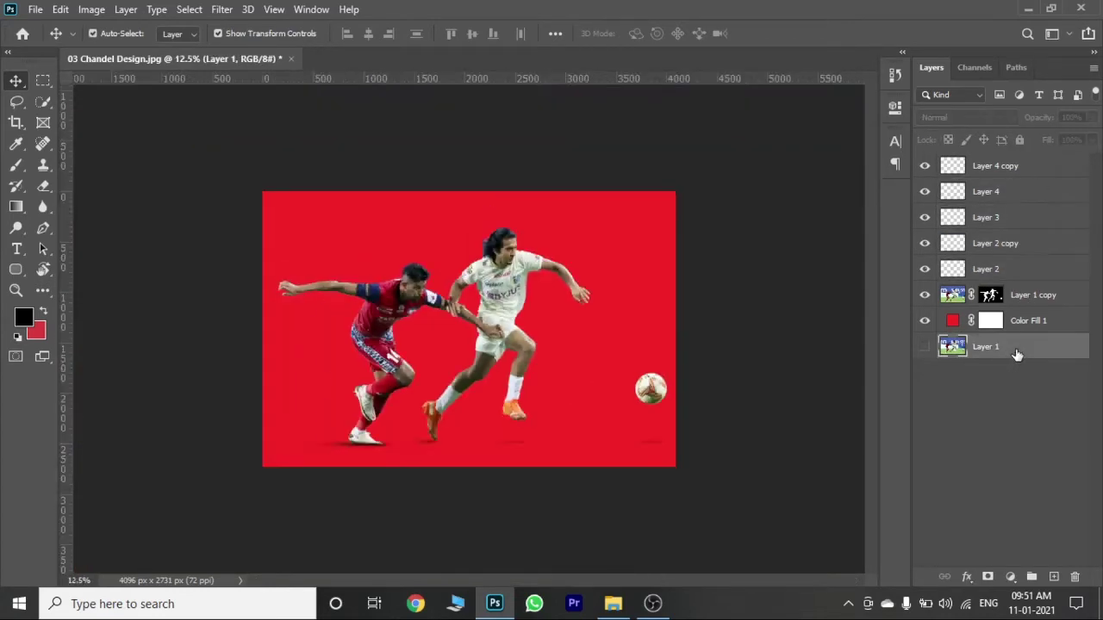
Step through the layers and select the players' cutout layer.
click(1043, 331)
key(ctrl+minus)
key(ctrl+plus)
key(ctrl+plus)
key(ctrl+plus)
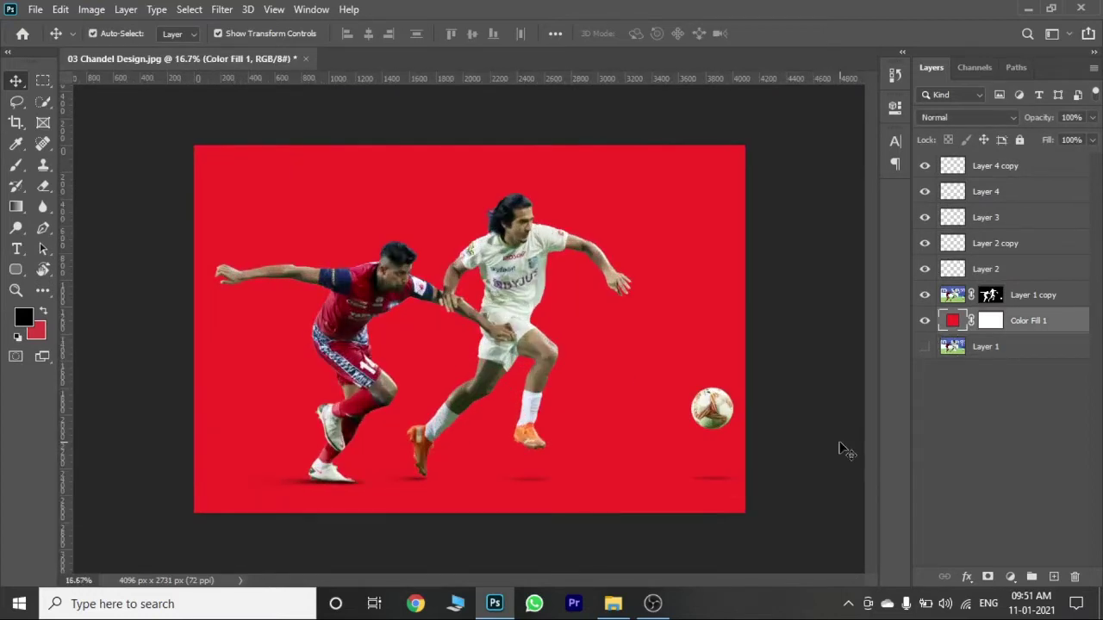
key(alt+period)
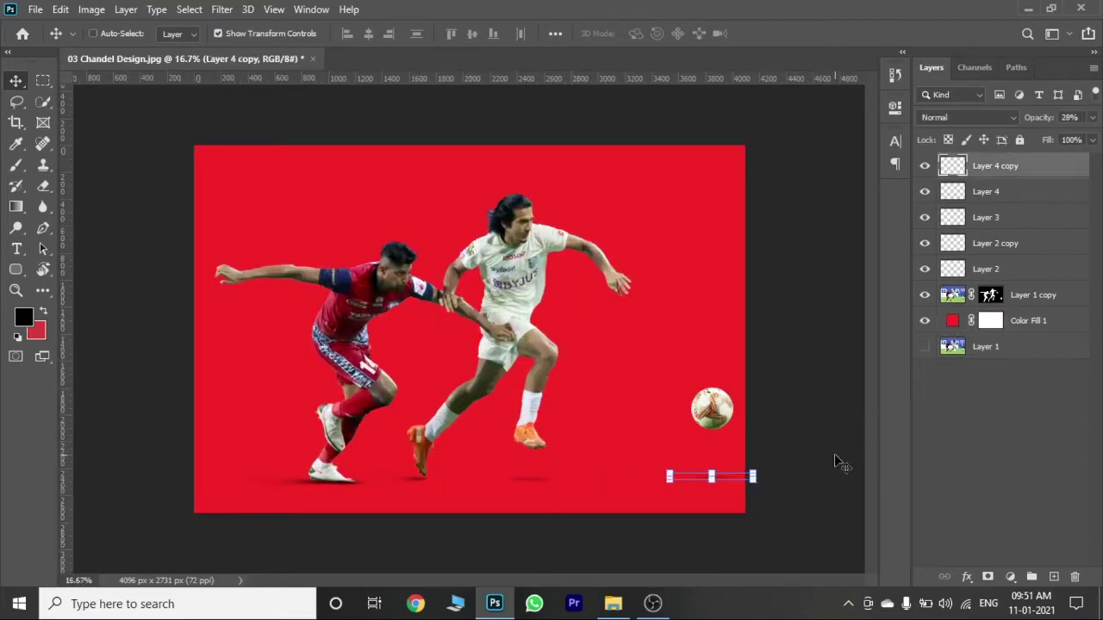
key(alt+comma)
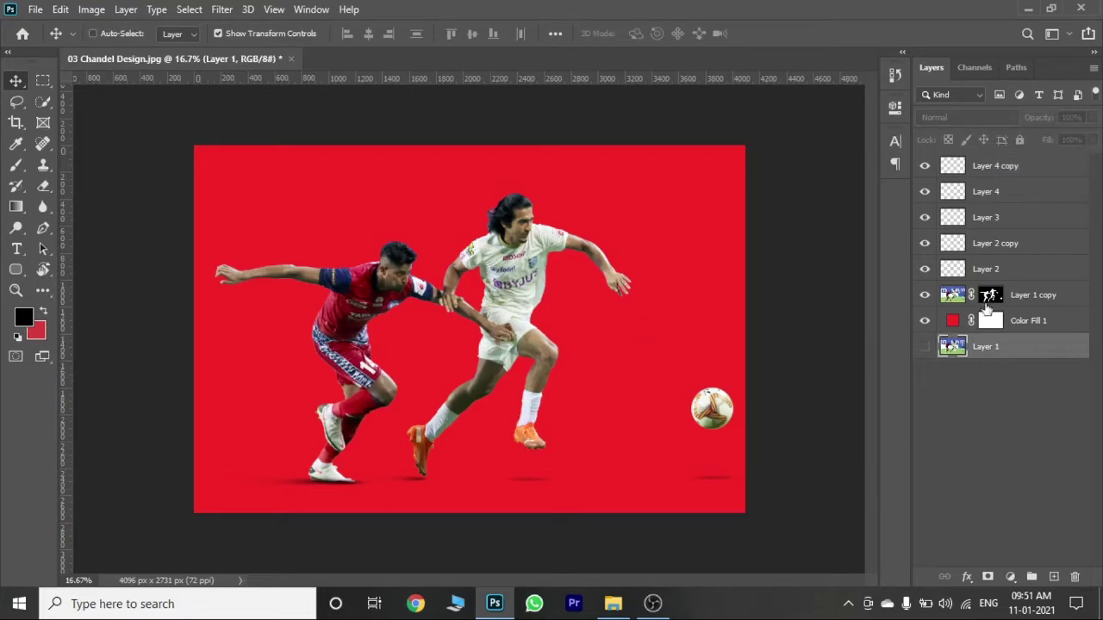
click(987, 304)
Raise the players' brightness slightly with Brightness/Contrast.
click(91, 9)
click(370, 47)
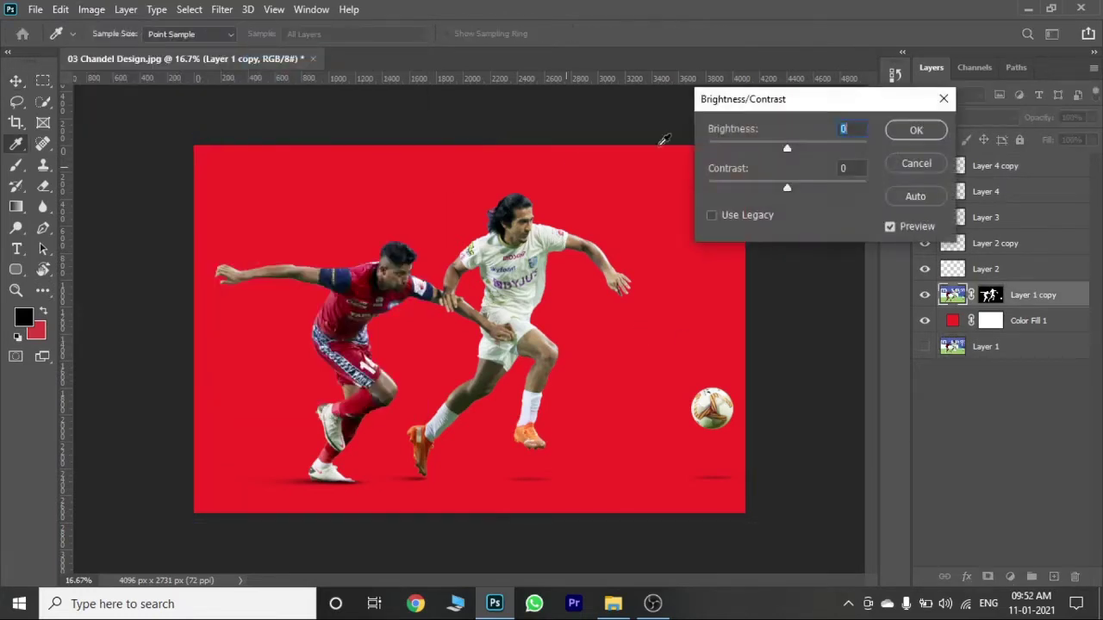
drag(787, 149, 805, 148)
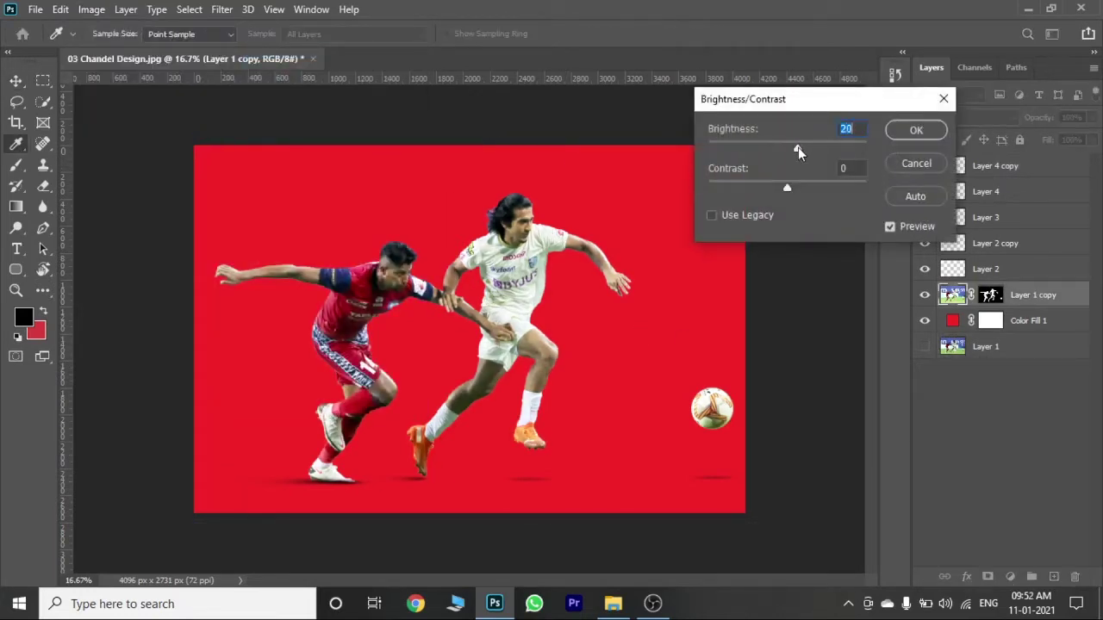
click(916, 130)
Start a new text layer near the top of the poster.
key(alt+comma)
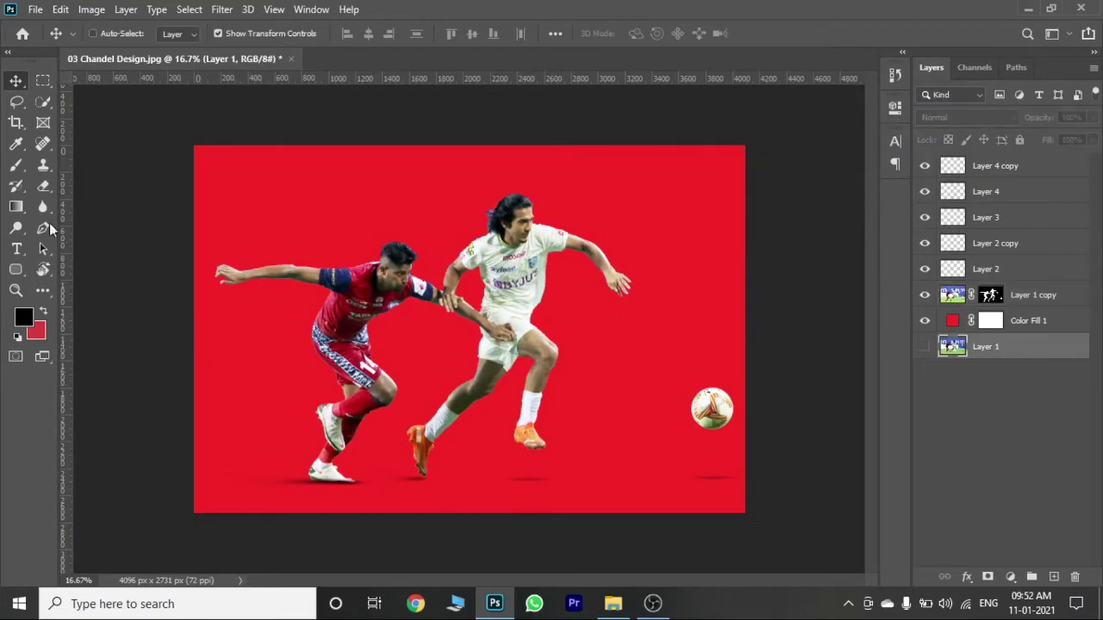
key(t)
click(428, 228)
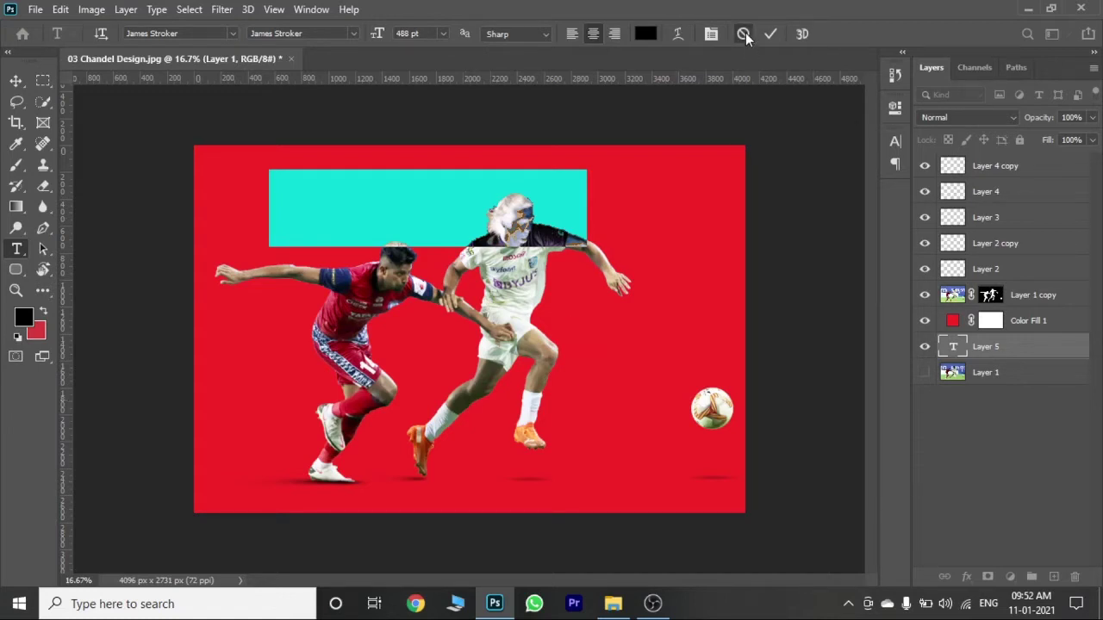
Move the placeholder down and overwrite it with the first player's name.
drag(455, 353, 439, 415)
key(BackSpace)
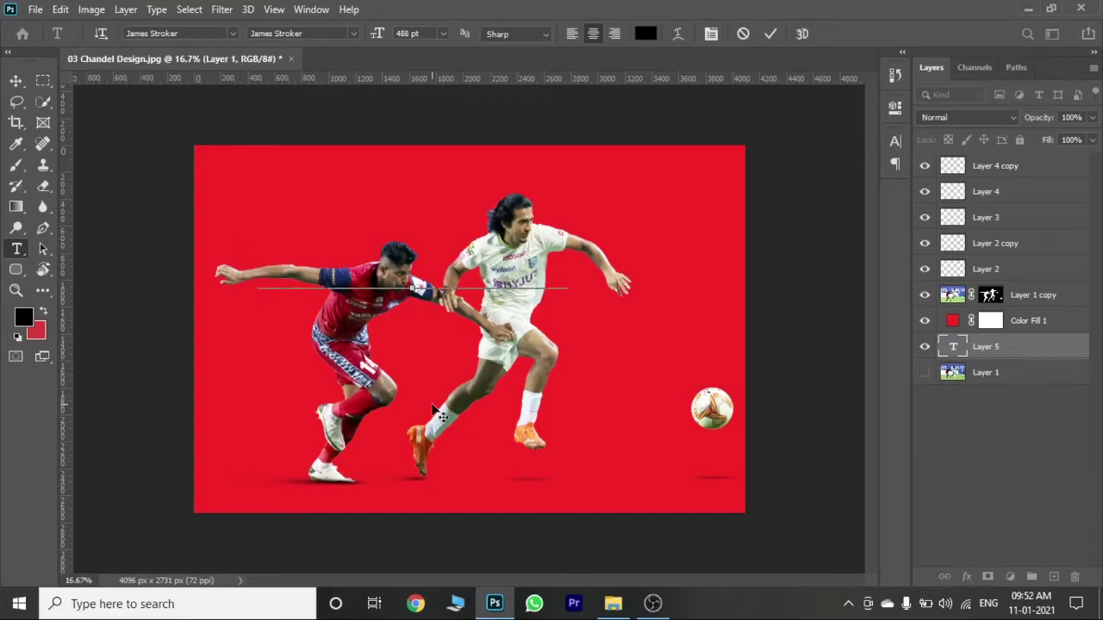
click(743, 34)
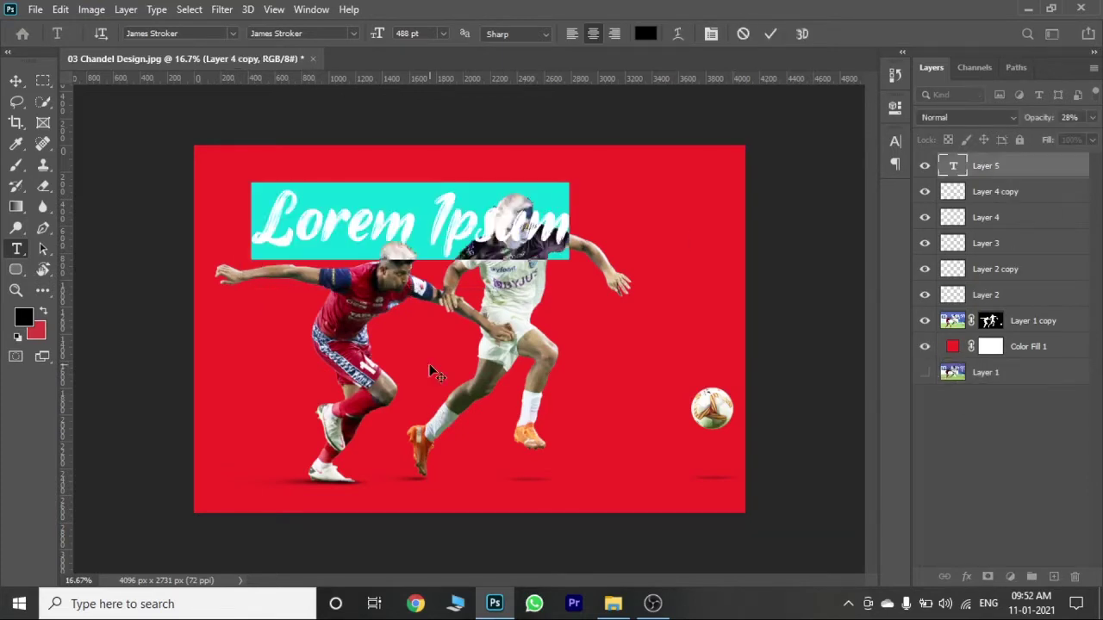
text(Saha)
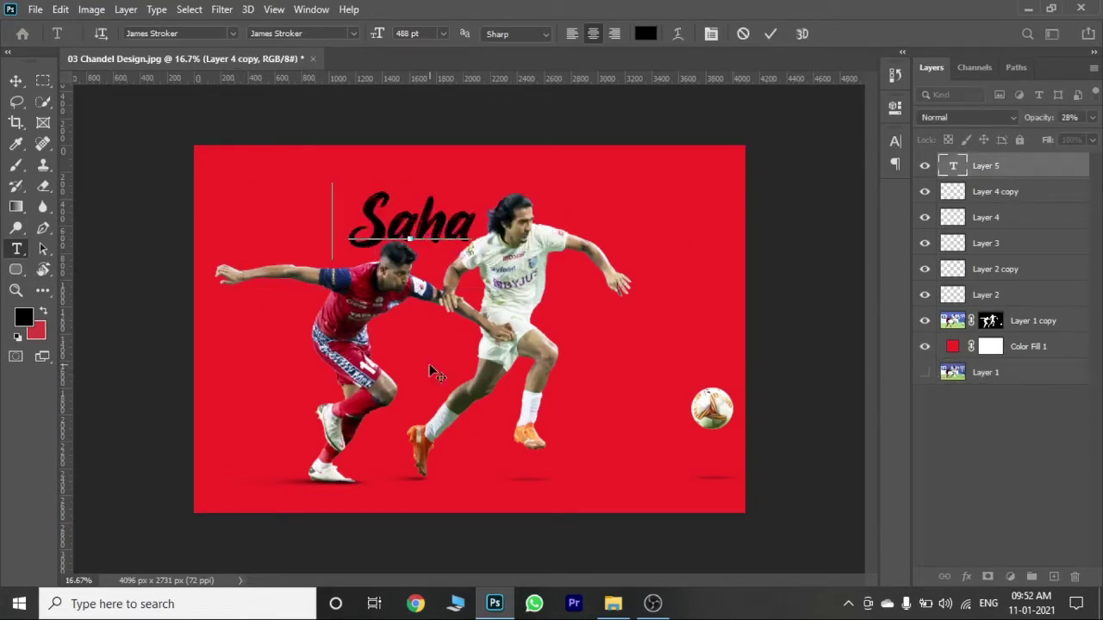
text(l abdul)
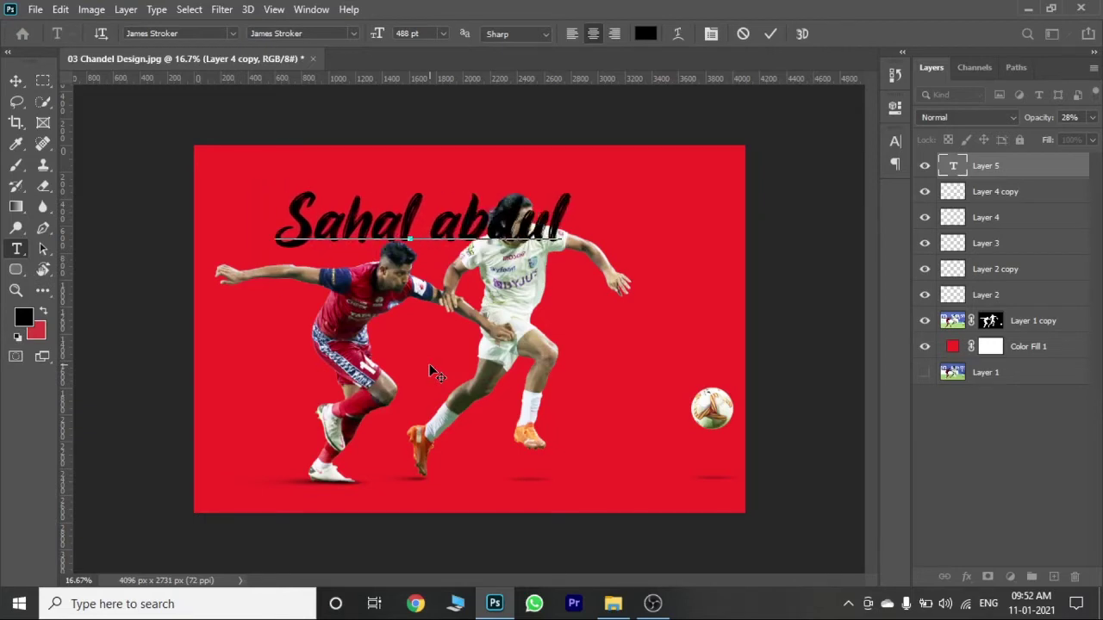
text( A)
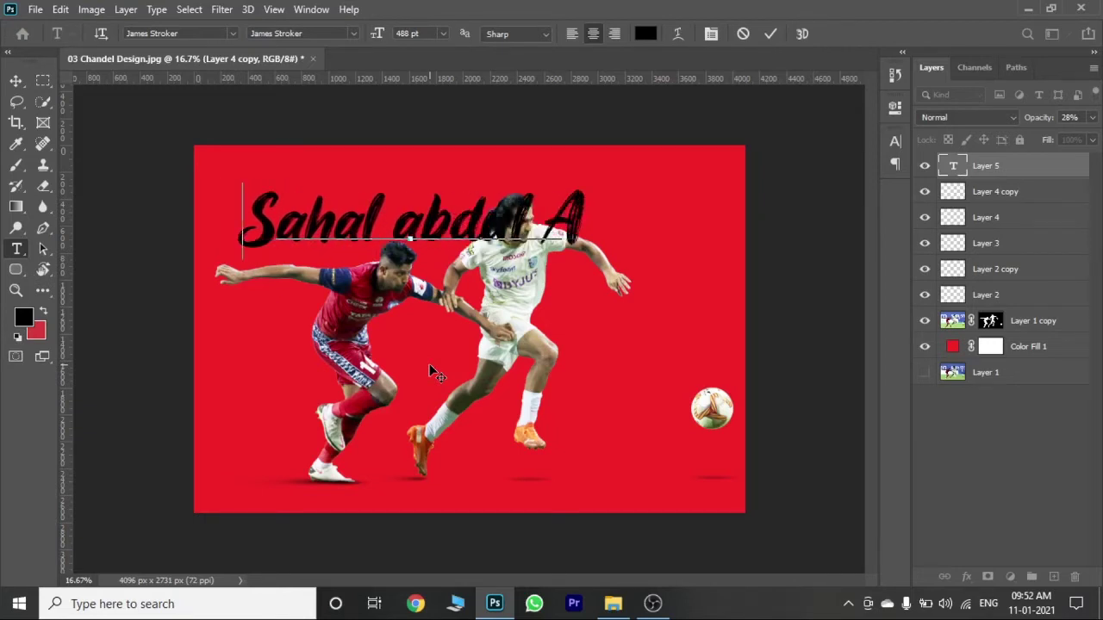
key(BackSpace)
text(Sam)
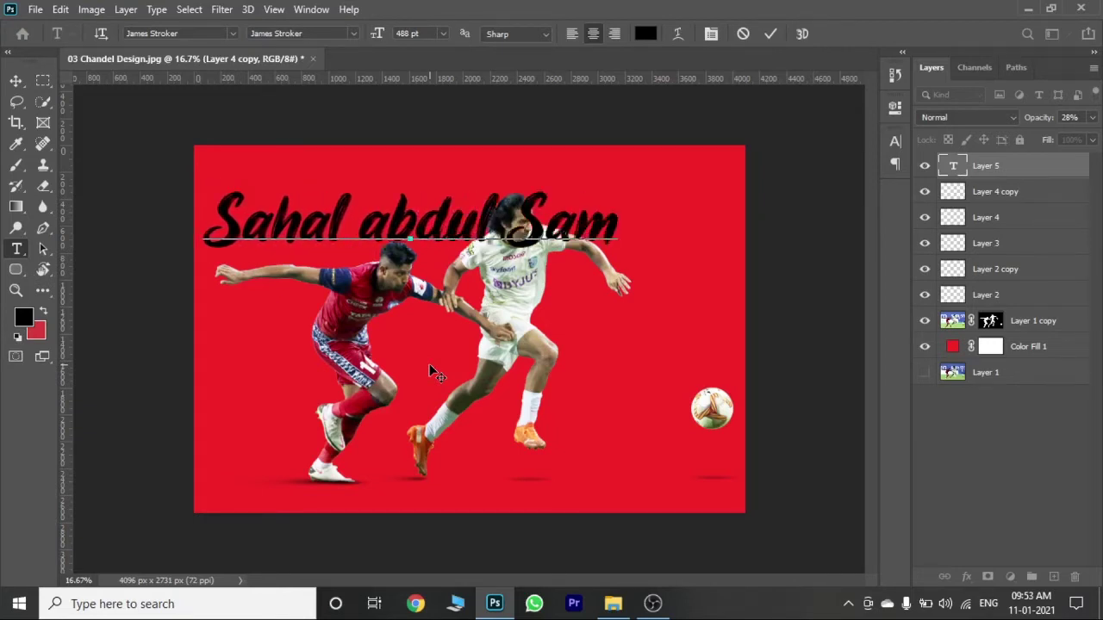
text(ad)
Capitalise the middle name, then type and commit the second player's name.
click(364, 227)
key(BackSpace)
text(A)
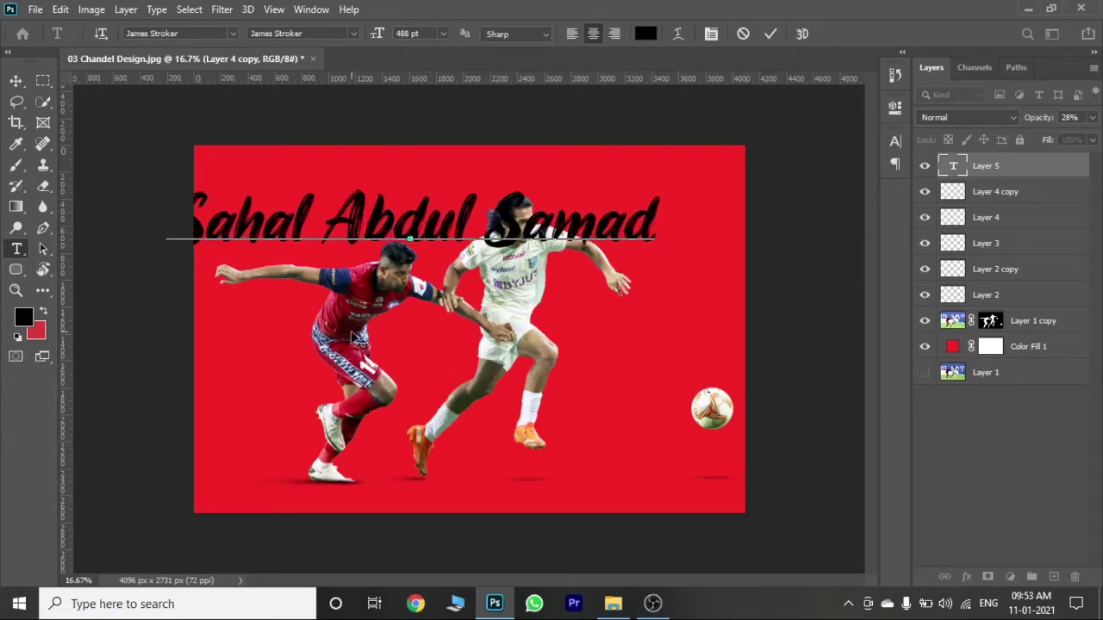
click(769, 34)
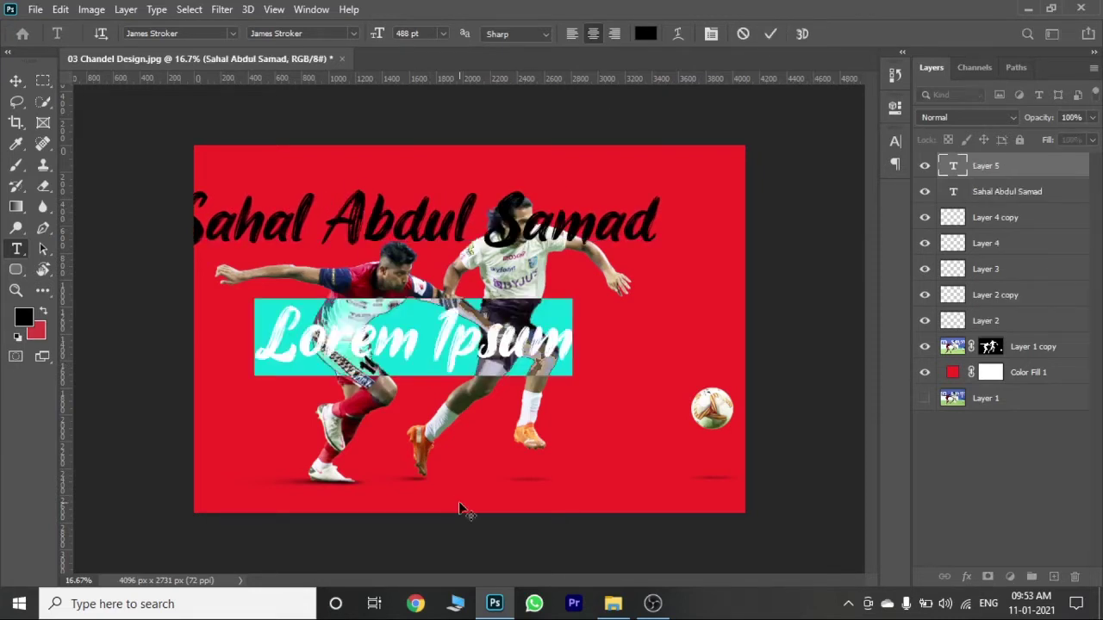
text(Anike)
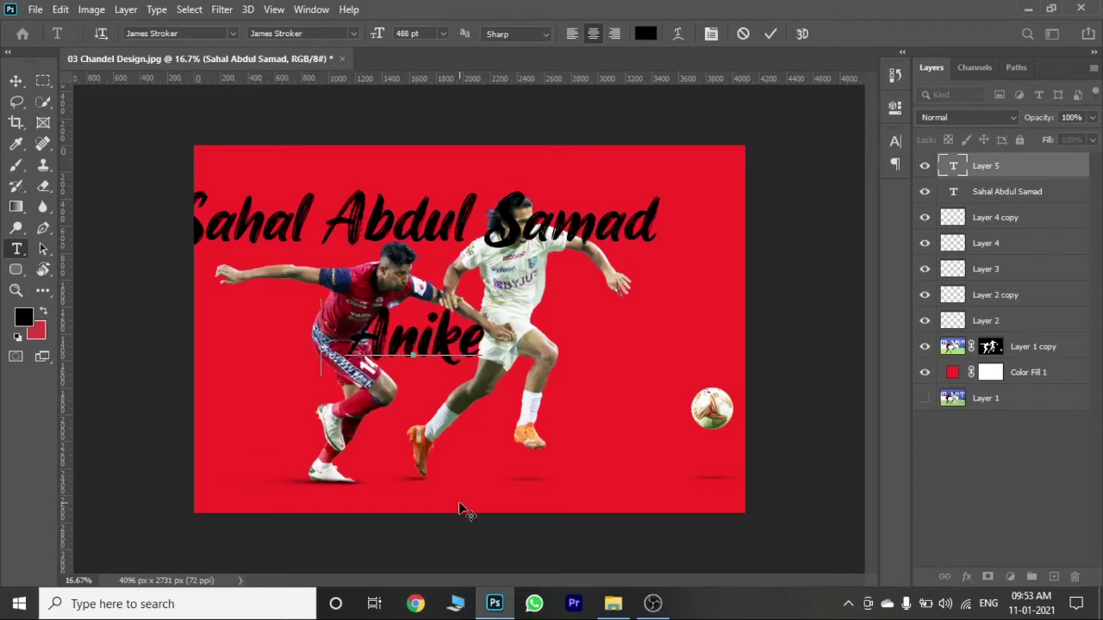
text(t Jadh)
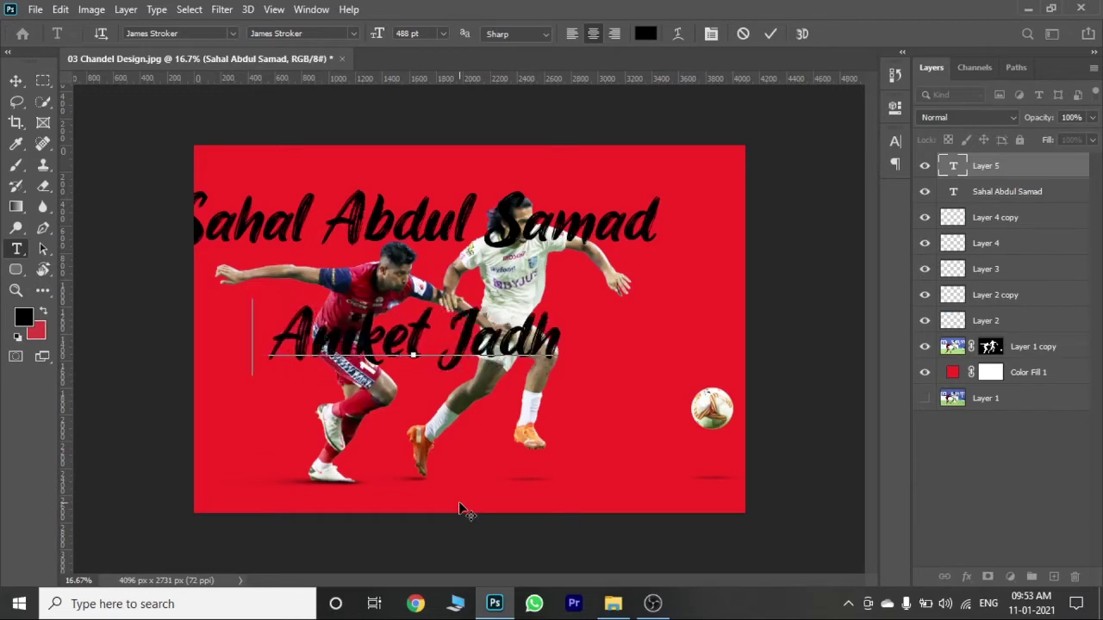
text(av)
key(ctrl+Return)
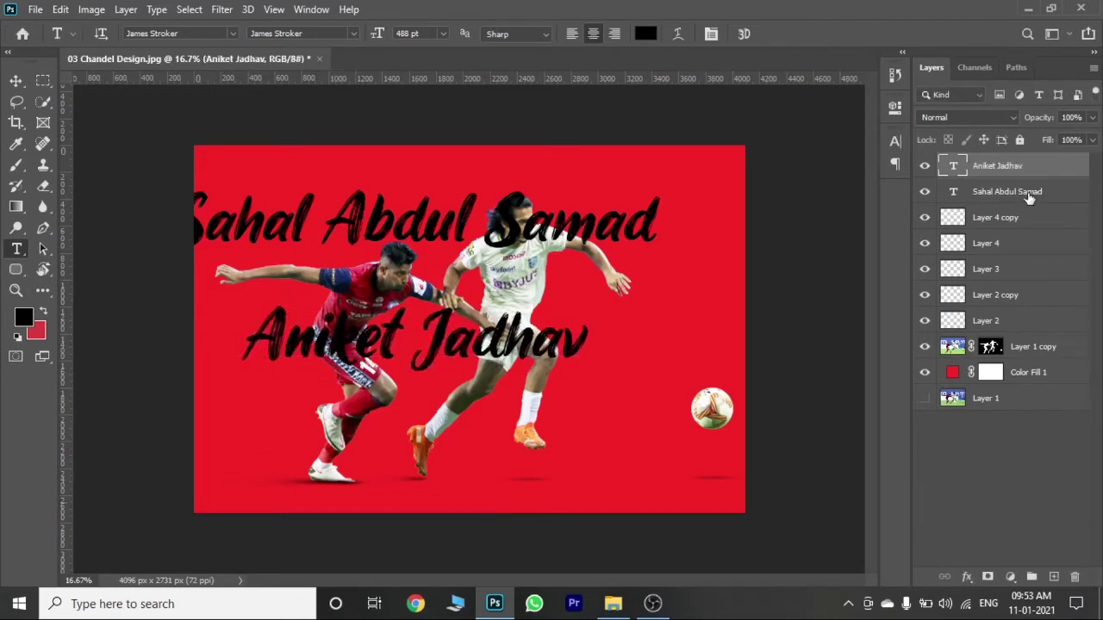
Enlarge the top name to 523 pt and the second name to 558 pt.
click(1029, 191)
click(406, 34)
scroll(407, 34, up, 5)
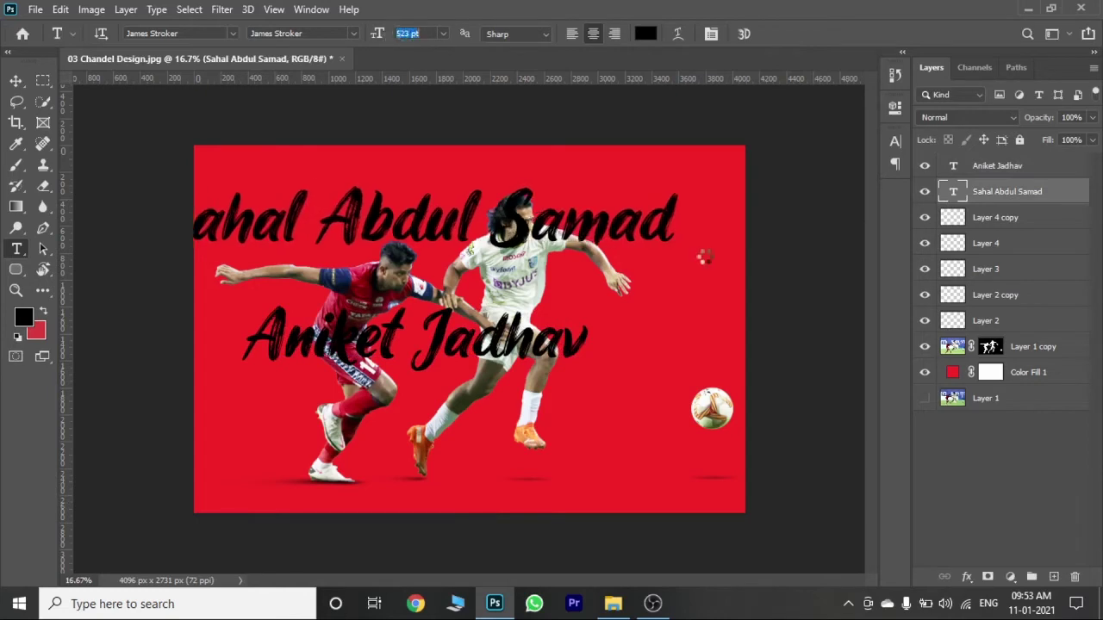
click(1000, 165)
click(406, 34)
scroll(407, 34, up, 3)
scroll(407, 34, up, 3)
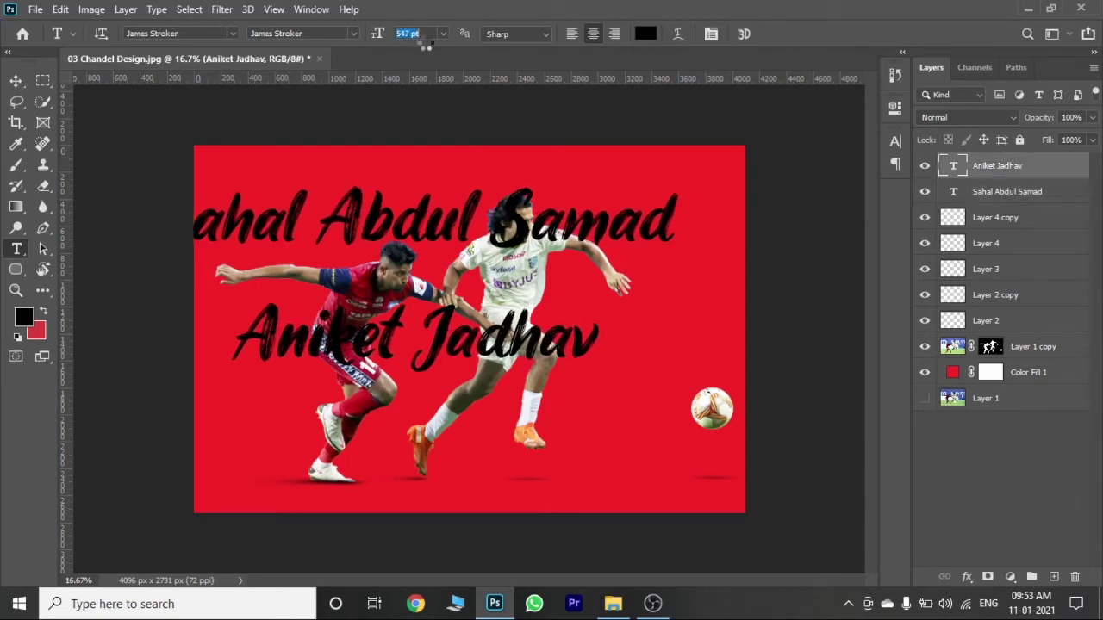
scroll(407, 34, up, 4)
Make both name layers white and shift them right and down.
shift+click(1067, 196)
click(646, 33)
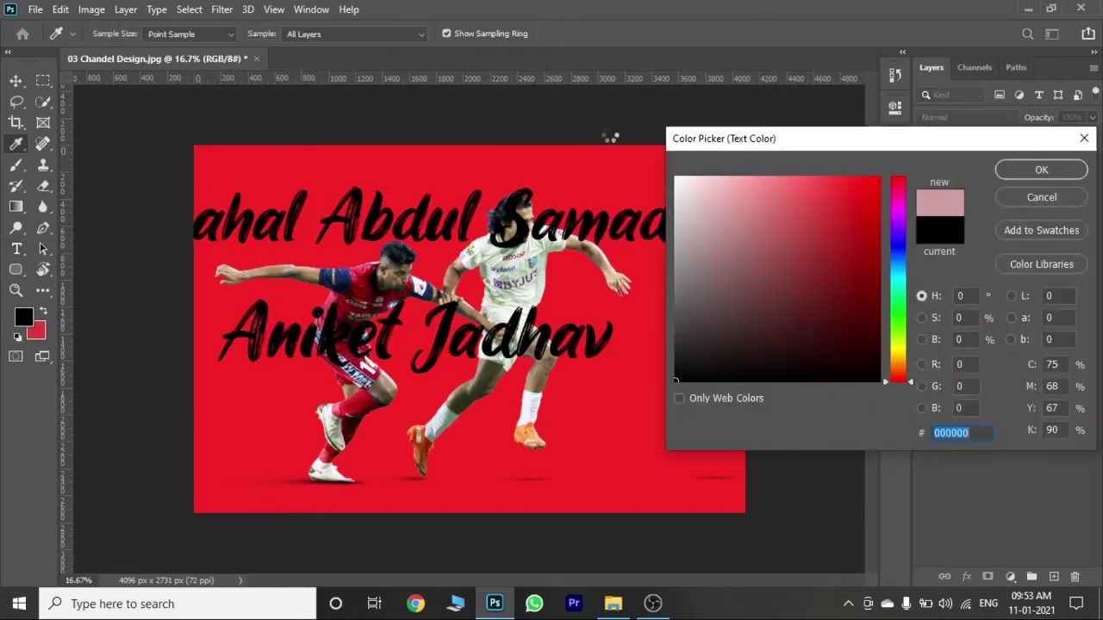
click(681, 176)
click(1041, 171)
drag(448, 233, 542, 254)
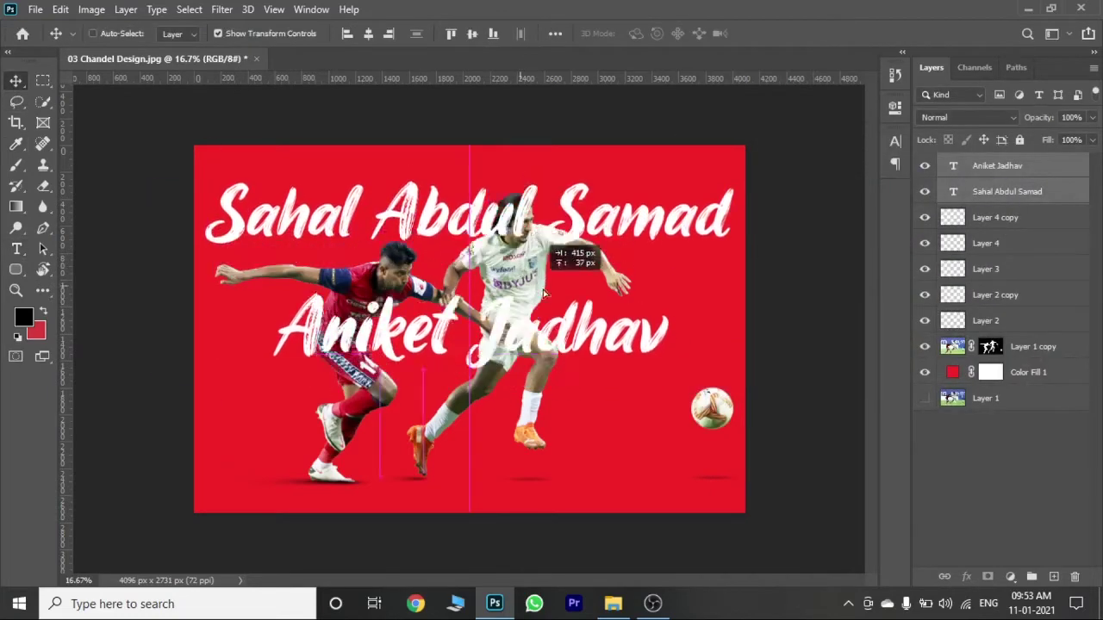
Break the top name into three stacked lines and move it down-right.
click(419, 244)
key(Return)
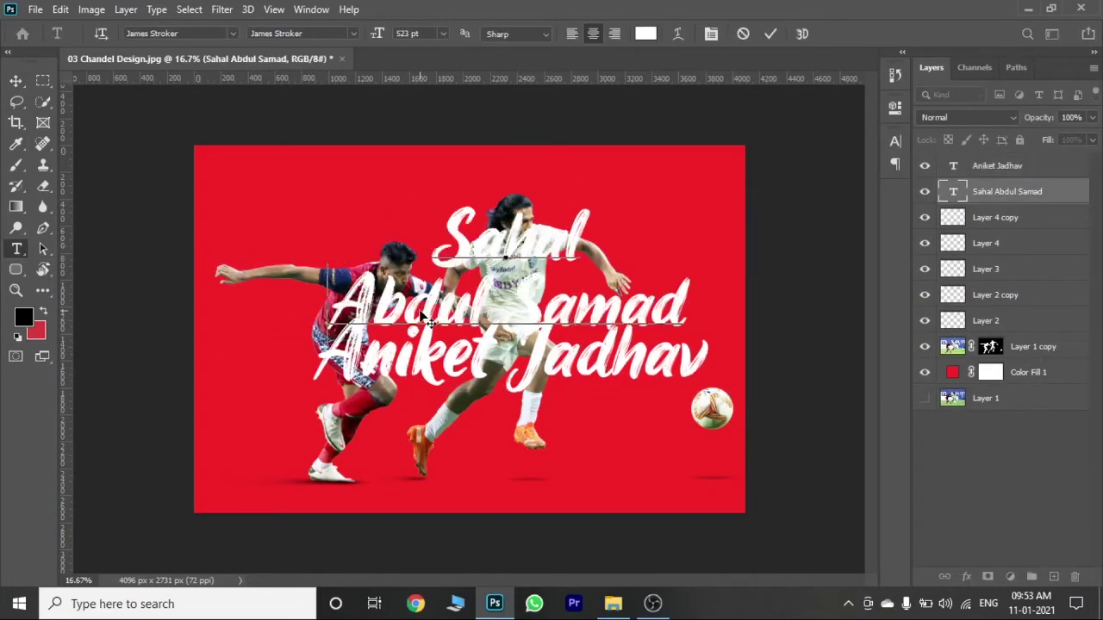
key(Return)
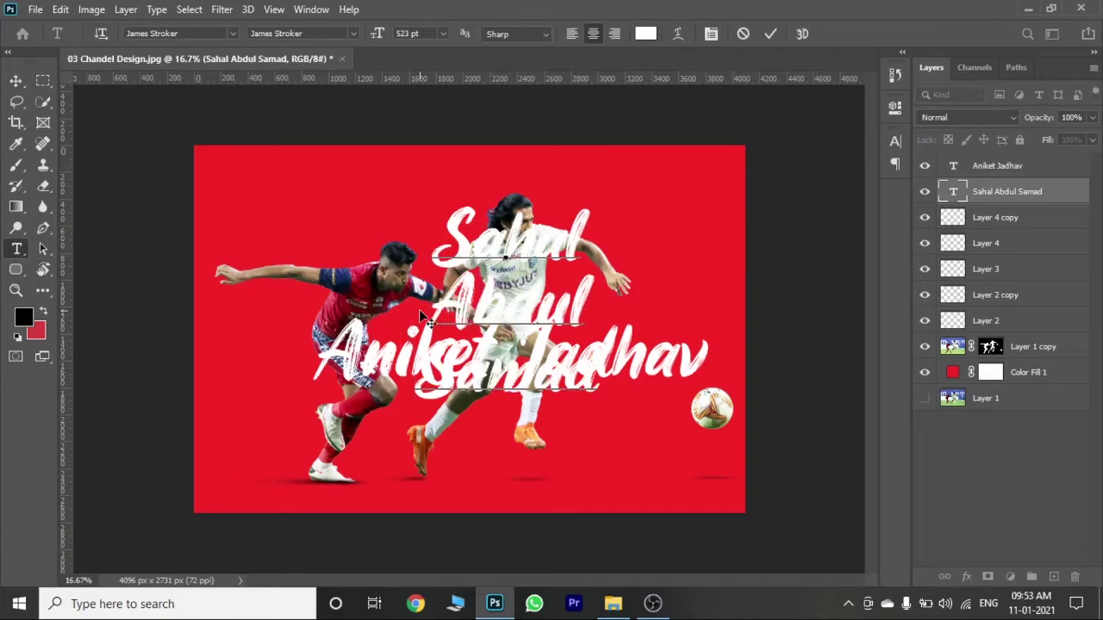
click(16, 80)
mouse_move(555, 263)
mouse_down()
mouse_move(585, 402)
mouse_move(619, 342)
mouse_up()
Move the second name up-left to the top and split it into two lines.
click(997, 165)
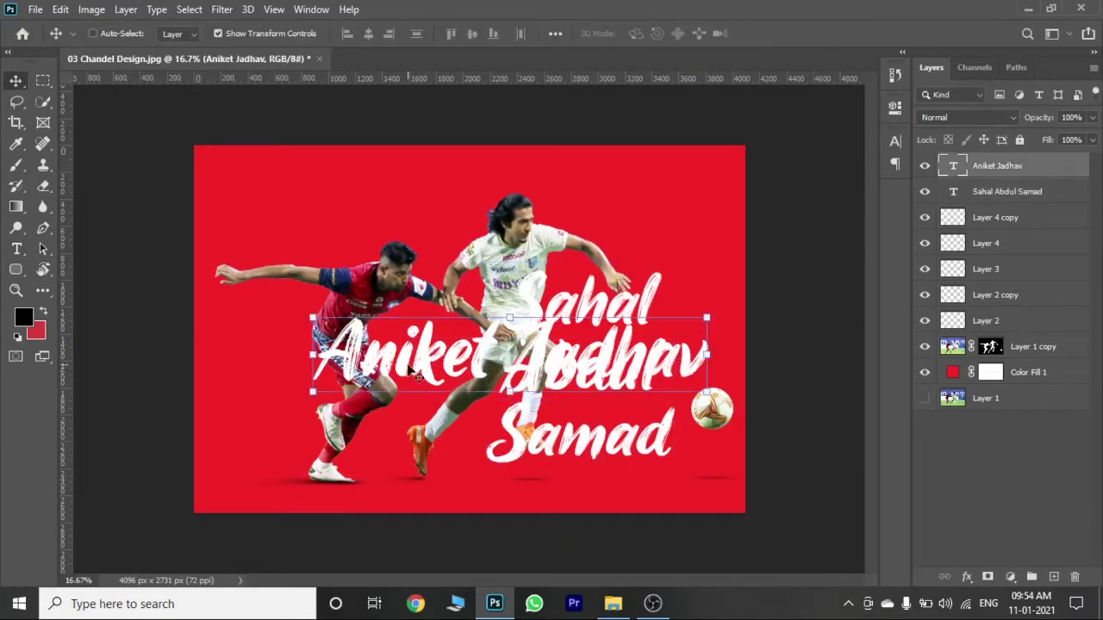
drag(242, 409, 173, 254)
key(t)
click(438, 200)
key(Return)
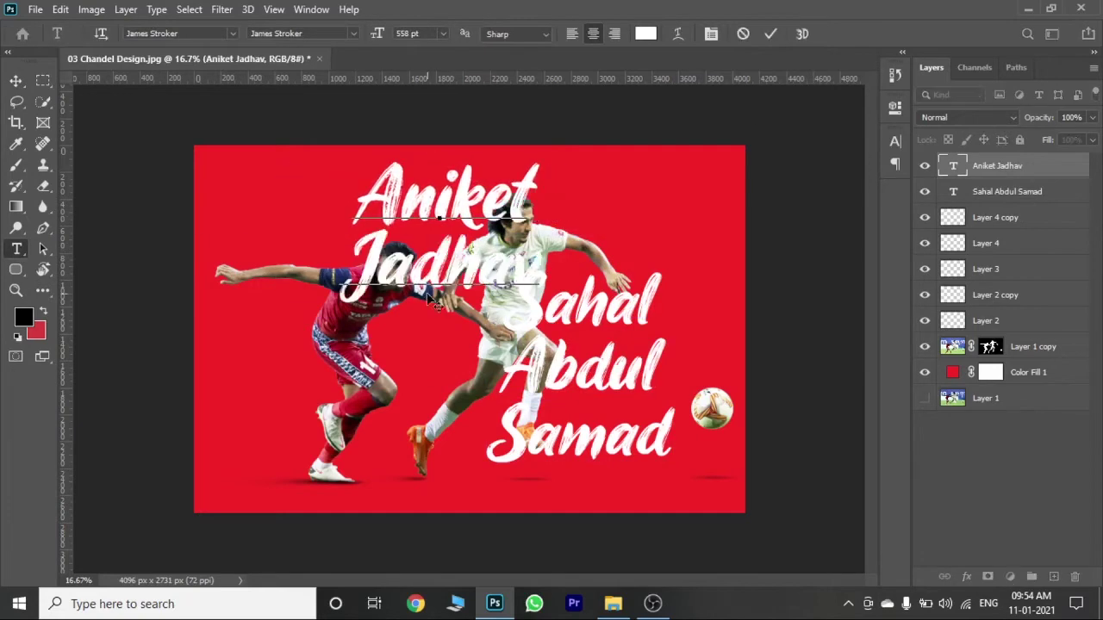
click(16, 81)
Tilt both name layers together slightly upward with Free Transform.
key(ctrl+t)
drag(440, 259, 595, 396)
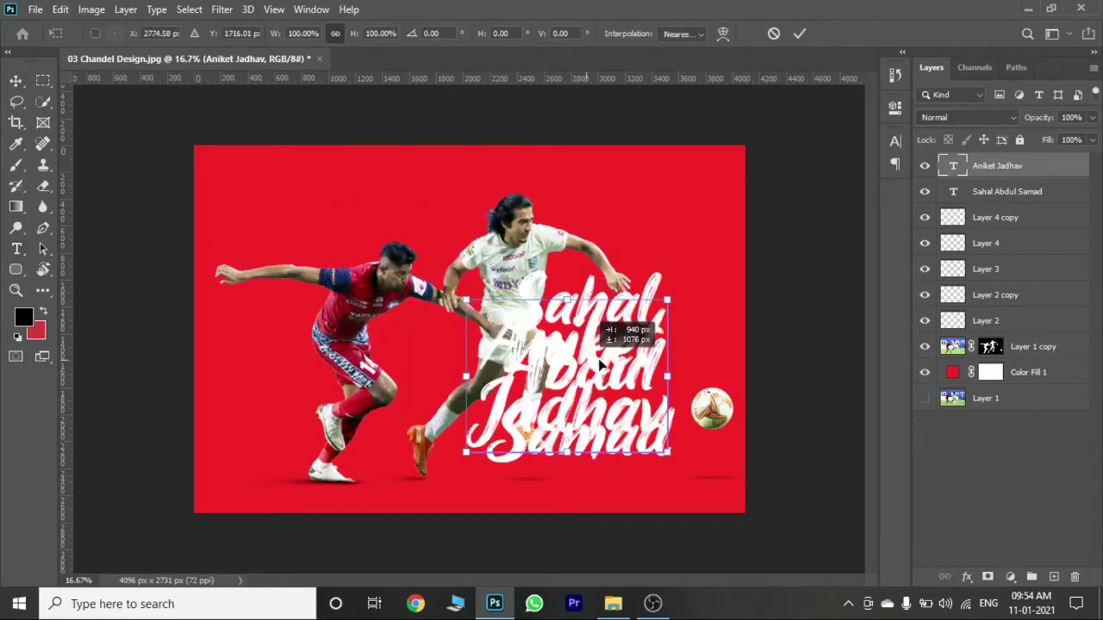
click(774, 34)
shift+click(1006, 192)
key(ctrl+t)
drag(676, 349, 670, 294)
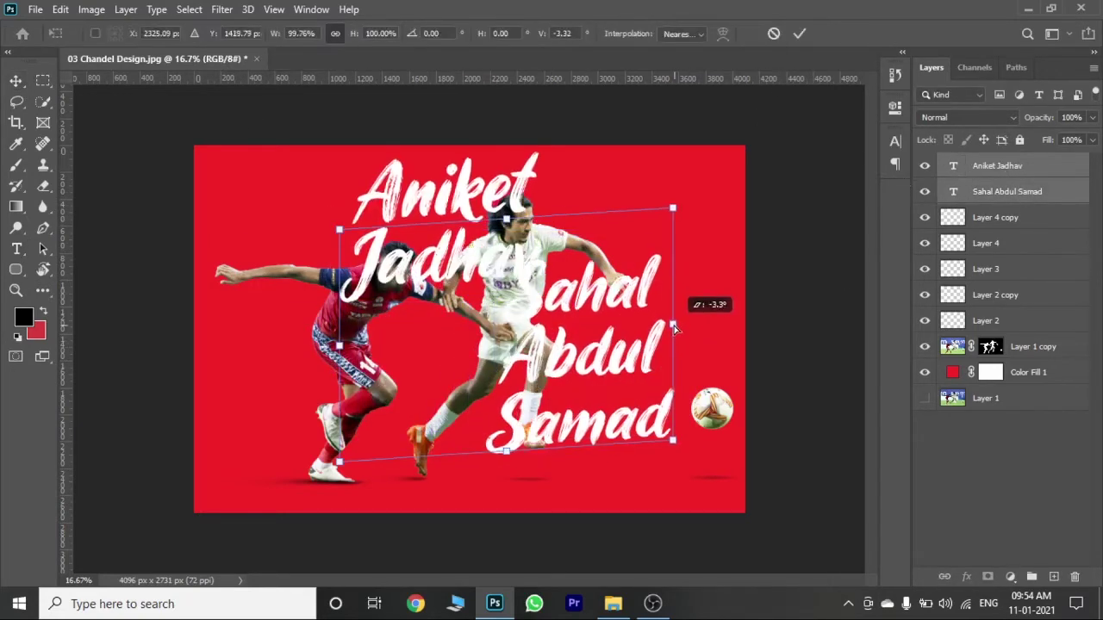
click(800, 33)
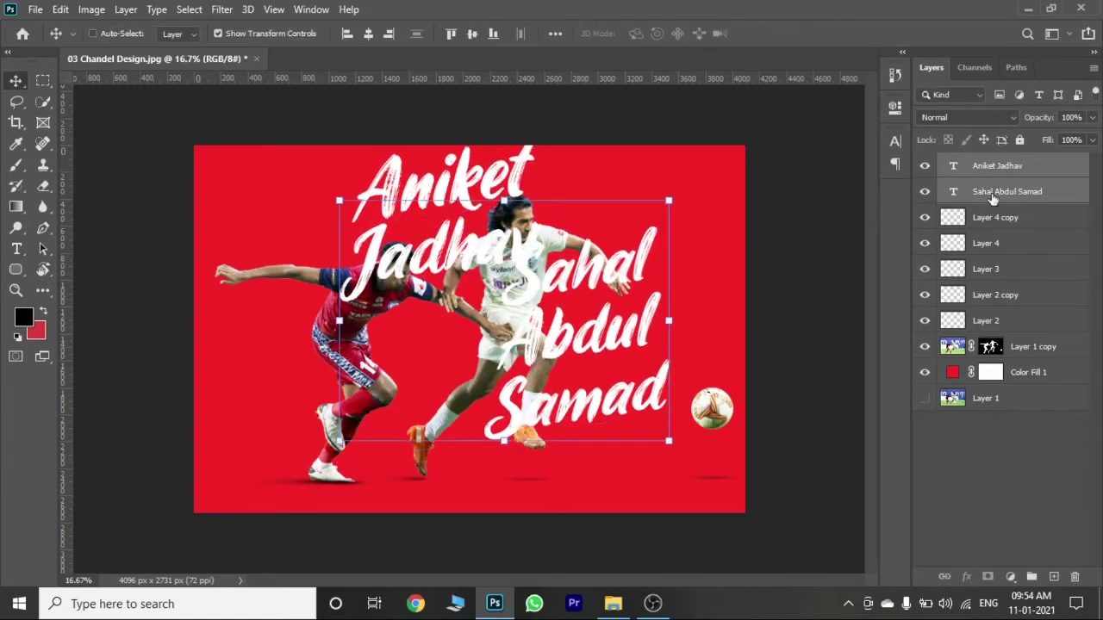
Place the three-line name on the right and the two-line name upper left.
click(1006, 192)
mouse_move(584, 377)
mouse_down()
mouse_move(652, 360)
mouse_move(630, 356)
mouse_up()
click(998, 165)
mouse_move(478, 231)
mouse_down()
mouse_move(353, 231)
mouse_move(350, 242)
mouse_up()
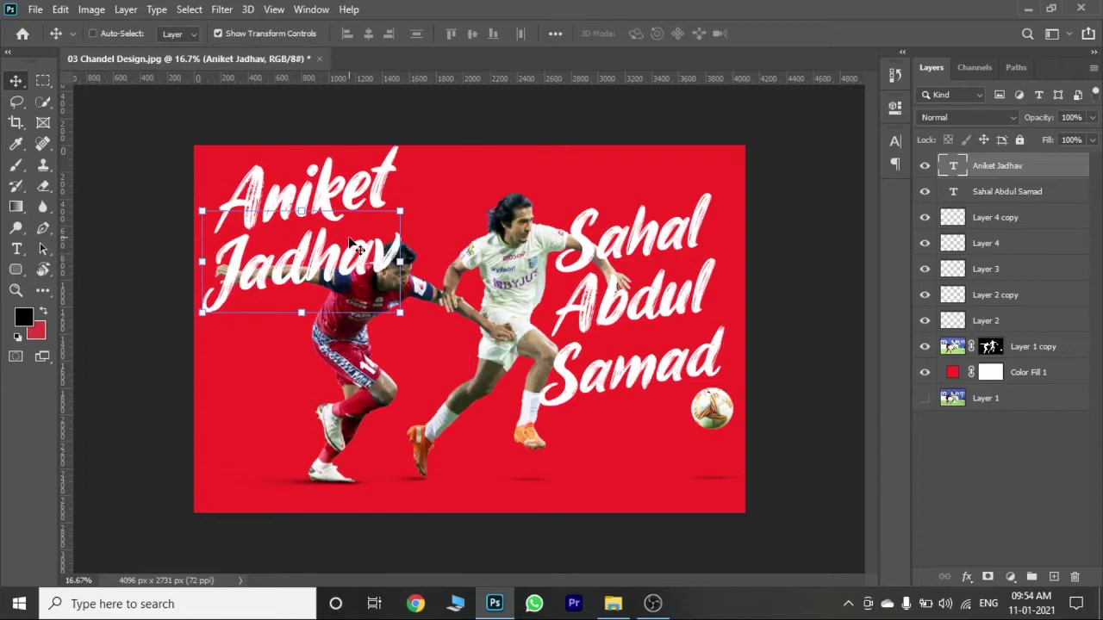
click(1048, 191)
shift+click(1045, 172)
drag(1062, 190, 1000, 361)
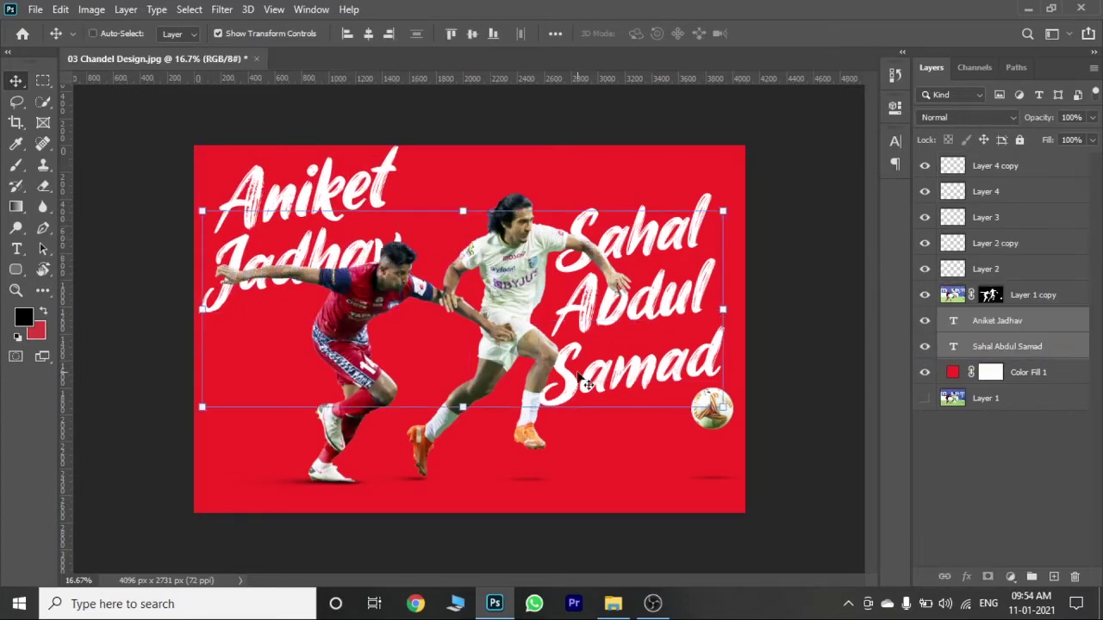
click(1036, 296)
shift+click(1020, 165)
key(ctrl+g)
drag(576, 365, 571, 371)
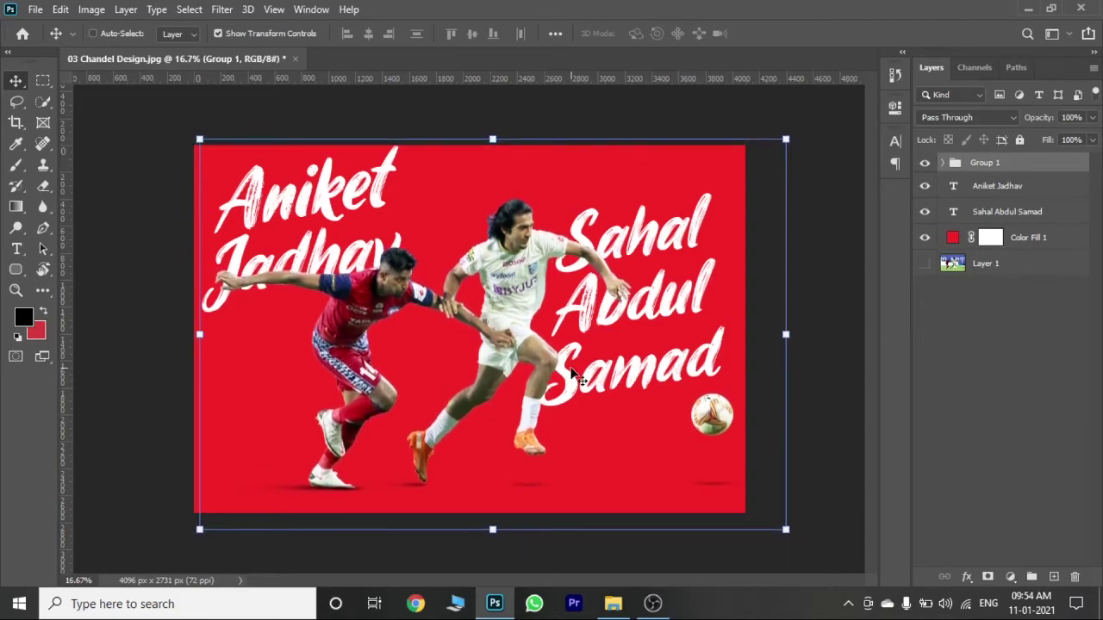
click(1000, 212)
click(997, 186)
shift+click(1000, 212)
drag(604, 317, 607, 320)
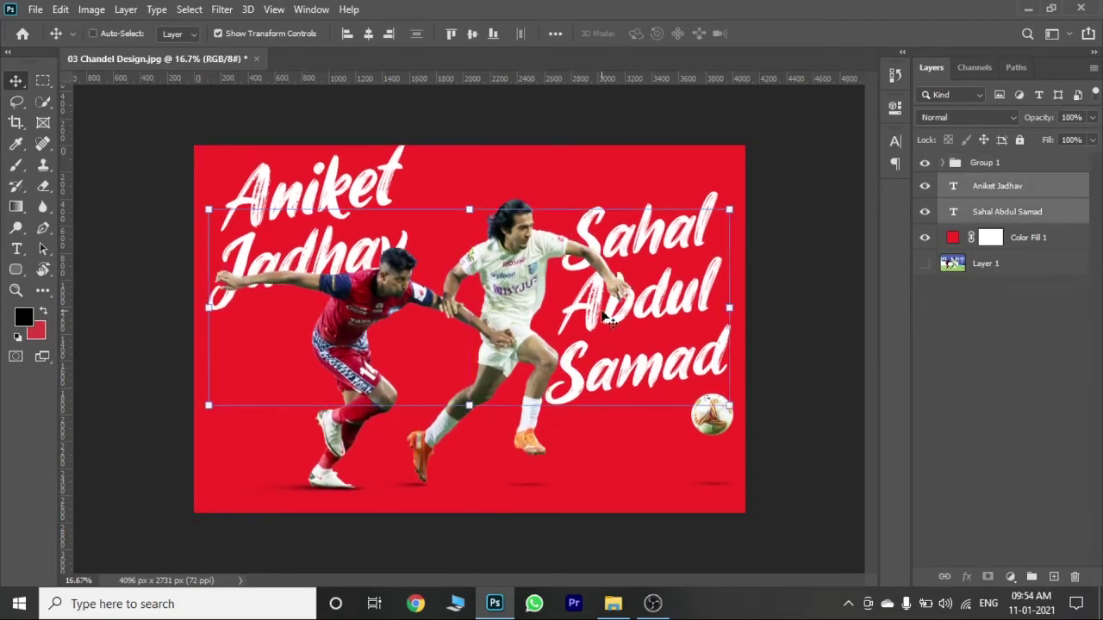
click(972, 191)
drag(341, 258, 330, 267)
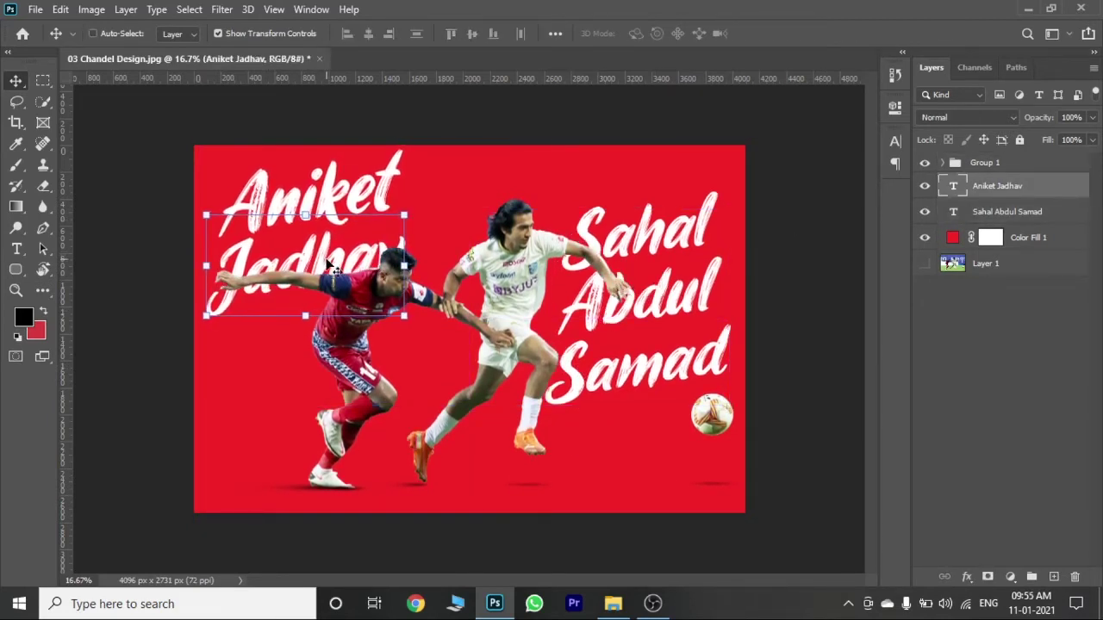
click(1010, 215)
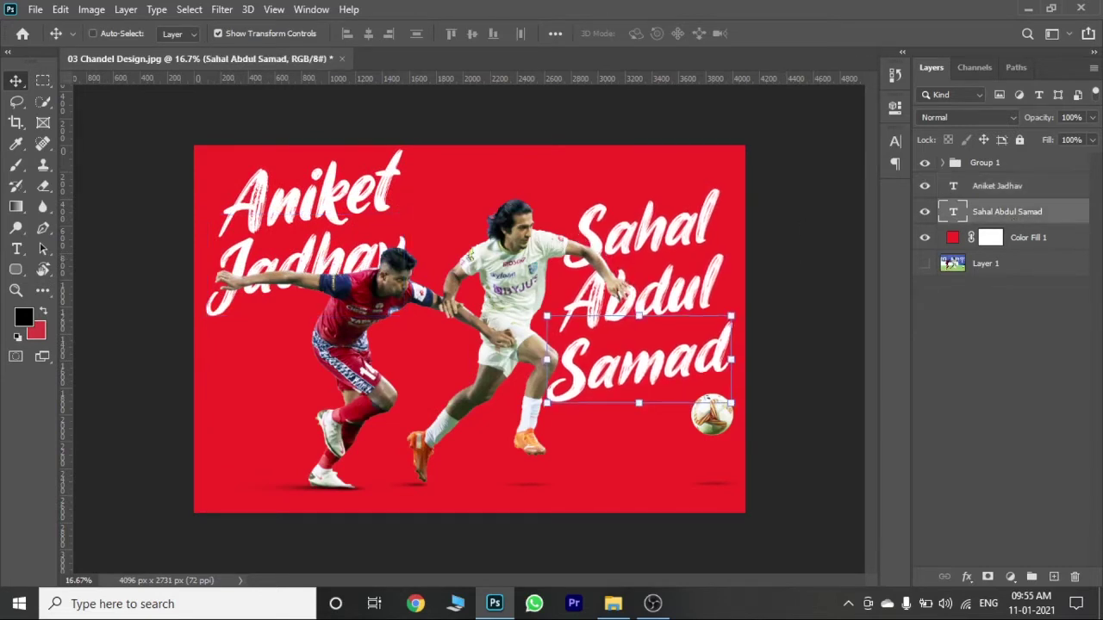
click(998, 172)
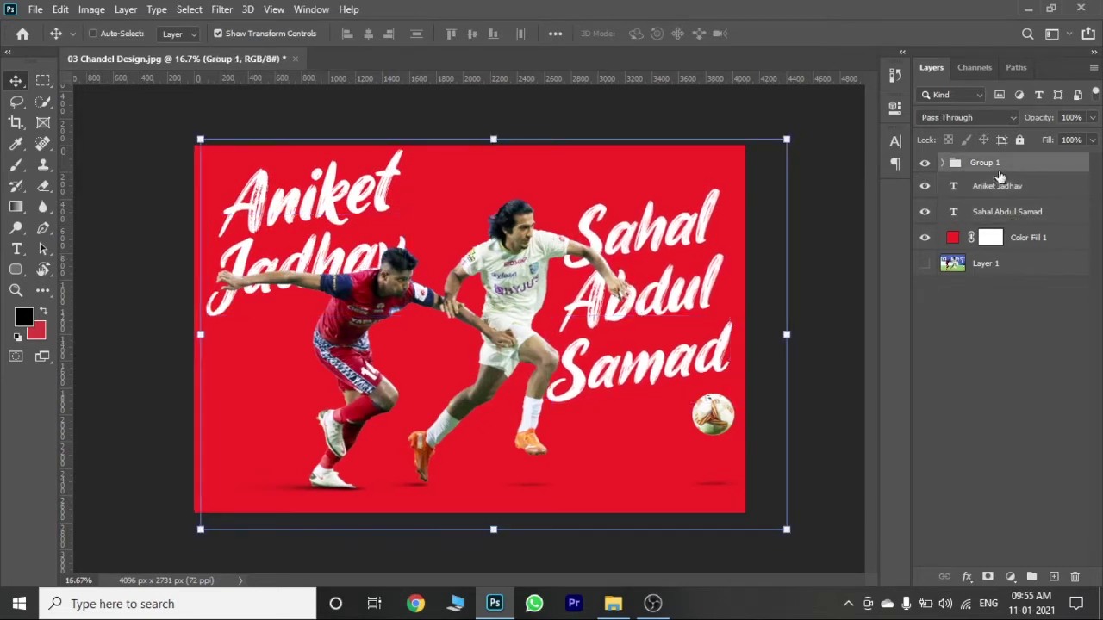
click(1025, 270)
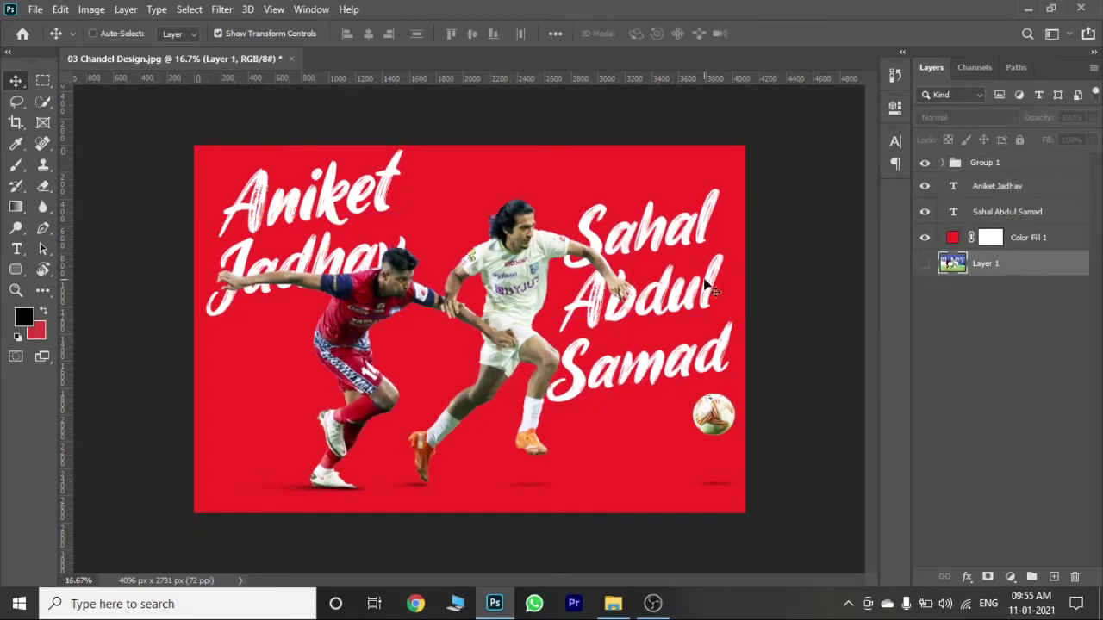
click(1040, 190)
shift+click(1062, 214)
click(1056, 189)
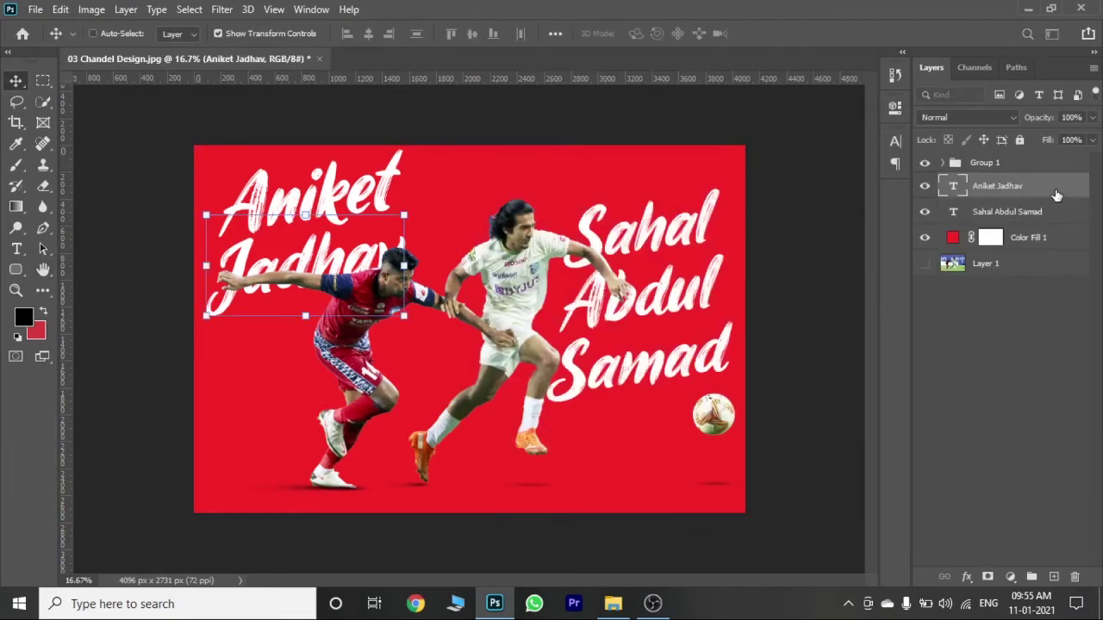
Add a drop shadow layer style to the first name layer.
double_click(1043, 193)
click(552, 445)
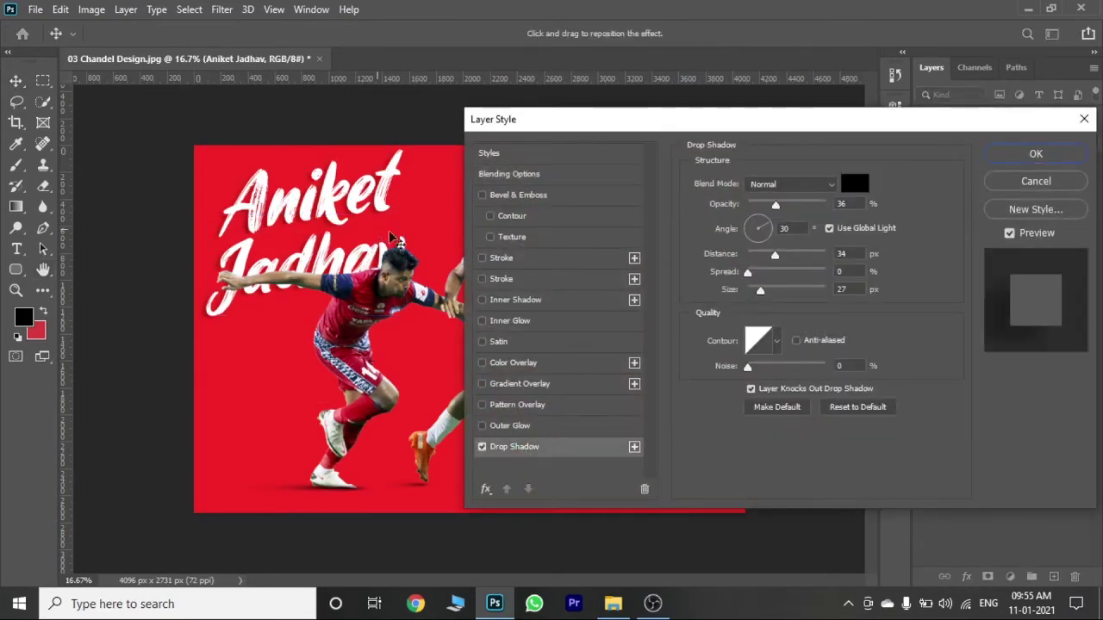
key(ctrl+plus)
key(ctrl+plus)
drag(517, 580, 447, 591)
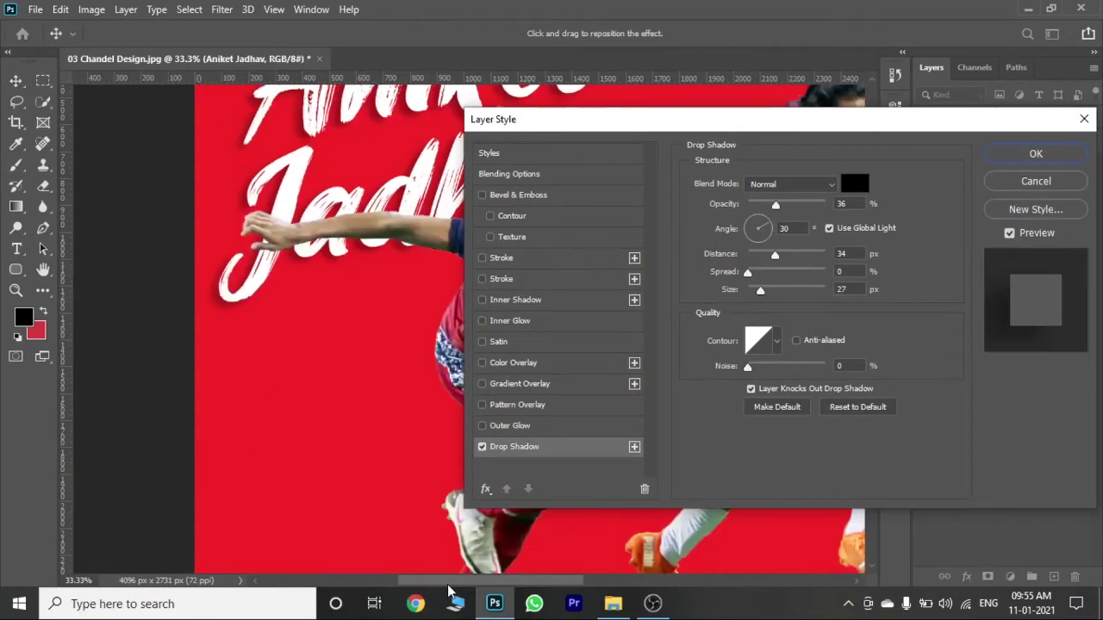
click(1013, 158)
key(ctrl+minus)
key(ctrl+minus)
Add a drop shadow layer style to the second name layer.
double_click(1047, 244)
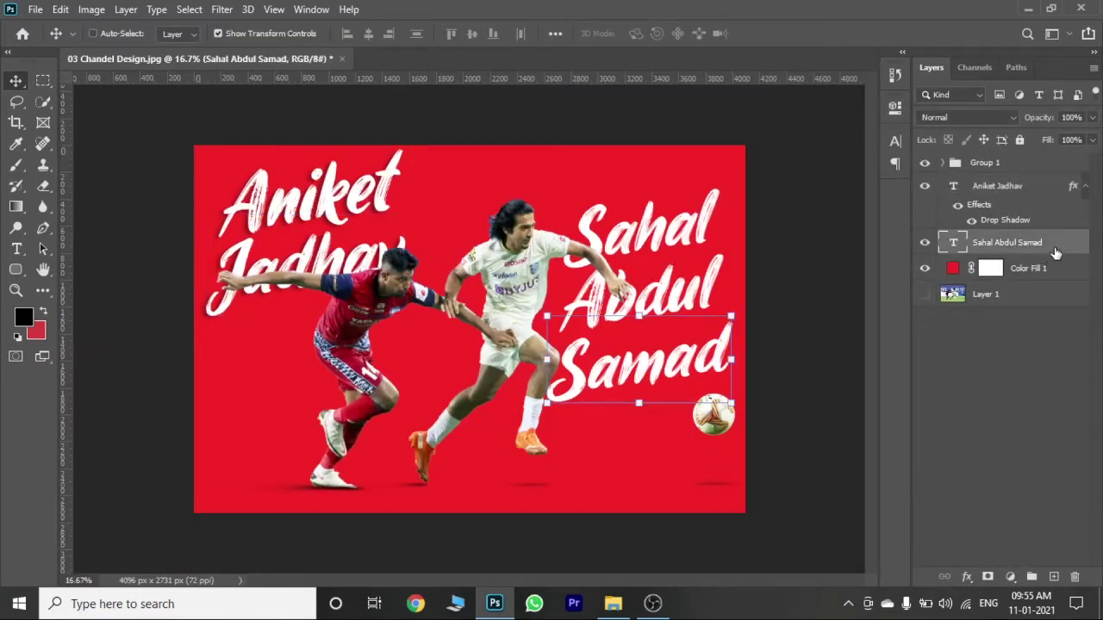
click(517, 445)
mouse_move(727, 120)
mouse_down()
mouse_move(922, 102)
mouse_move(726, 127)
mouse_up()
click(1083, 162)
key(ctrl+plus)
key(ctrl+minus)
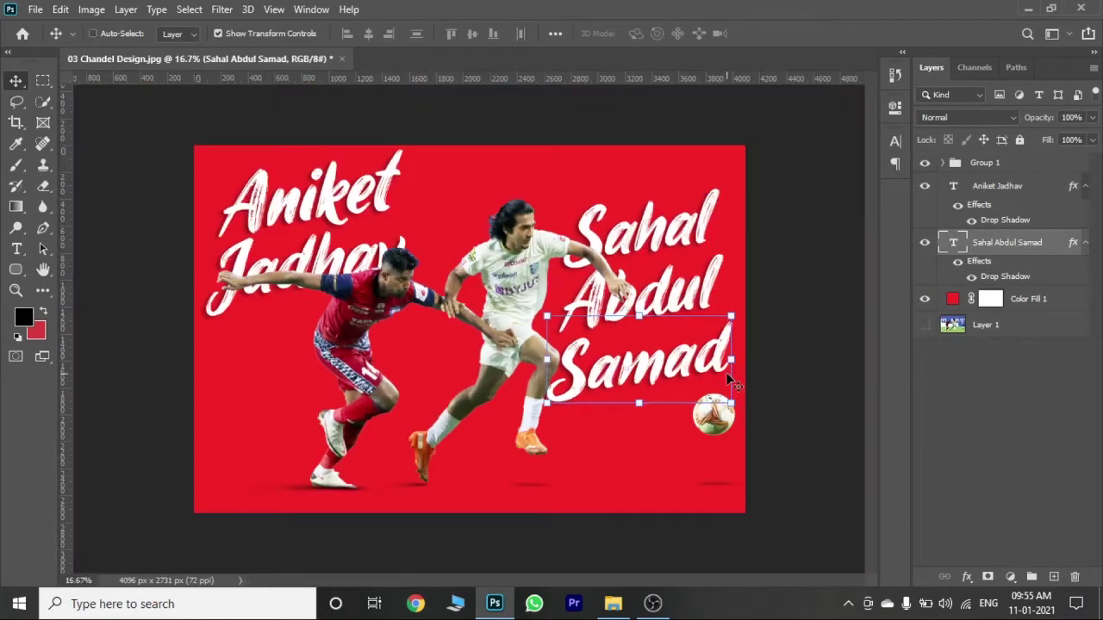
Collapse both names' effects lists and select the layers down to Layer 1.
click(991, 324)
click(1026, 298)
click(1085, 242)
click(1085, 185)
click(1022, 171)
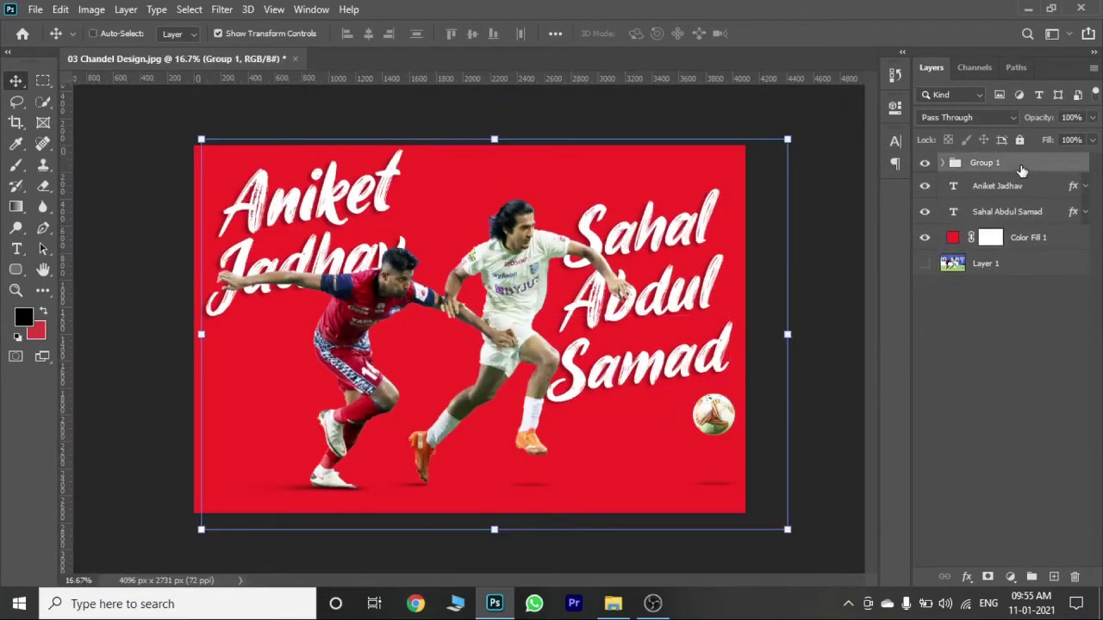
click(994, 188)
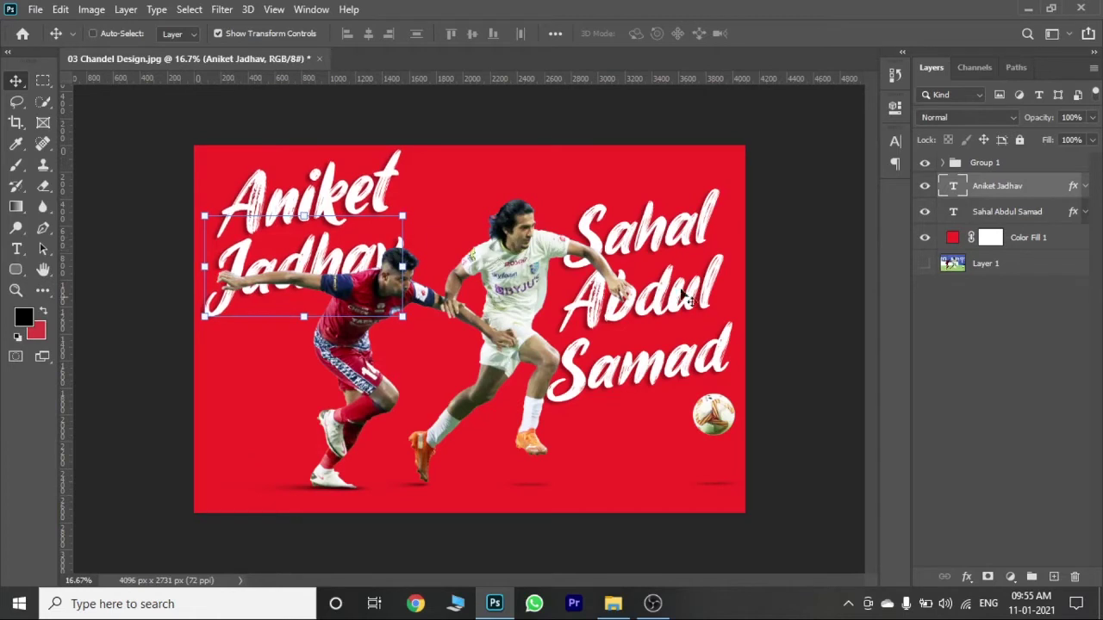
click(1000, 211)
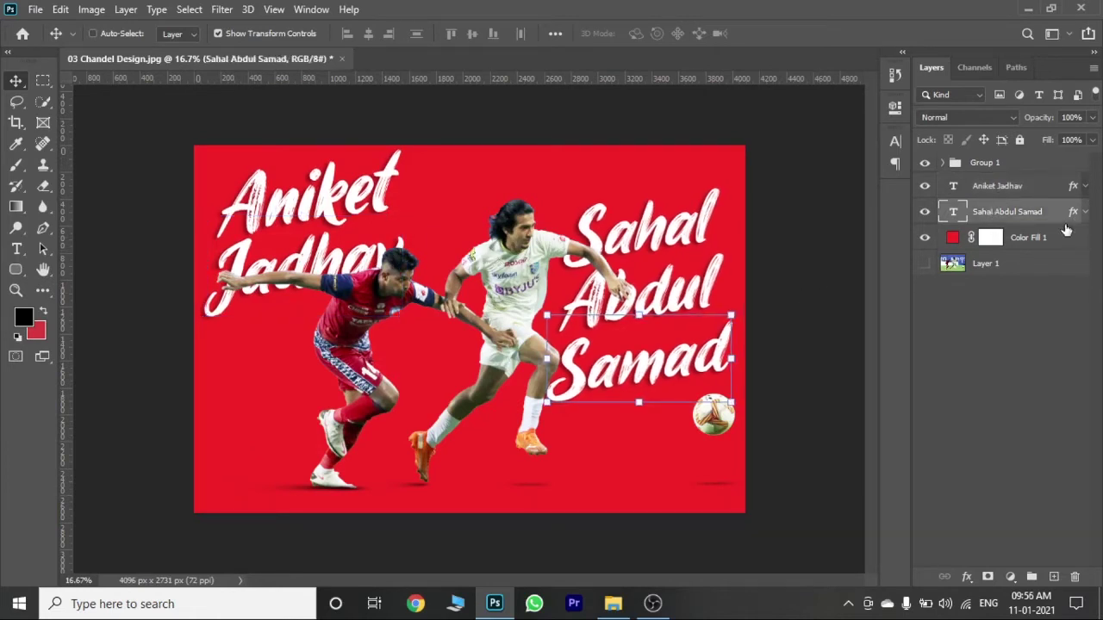
click(1027, 269)
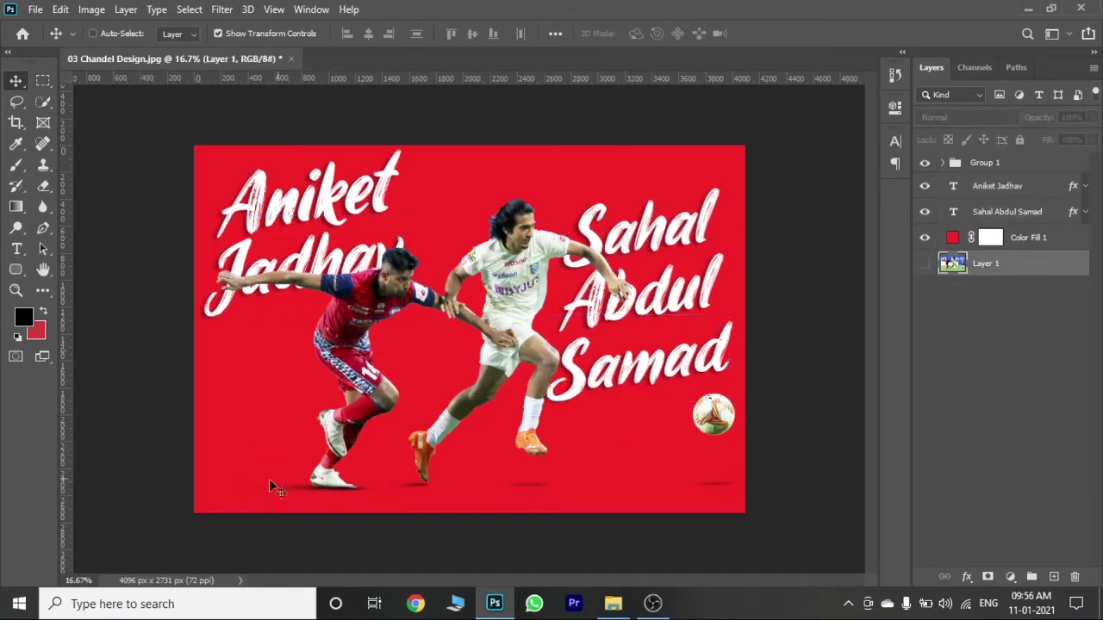
Add a gradient fill above Color Fill 1, fade point at 27%, scale 144%.
click(1000, 245)
click(1010, 577)
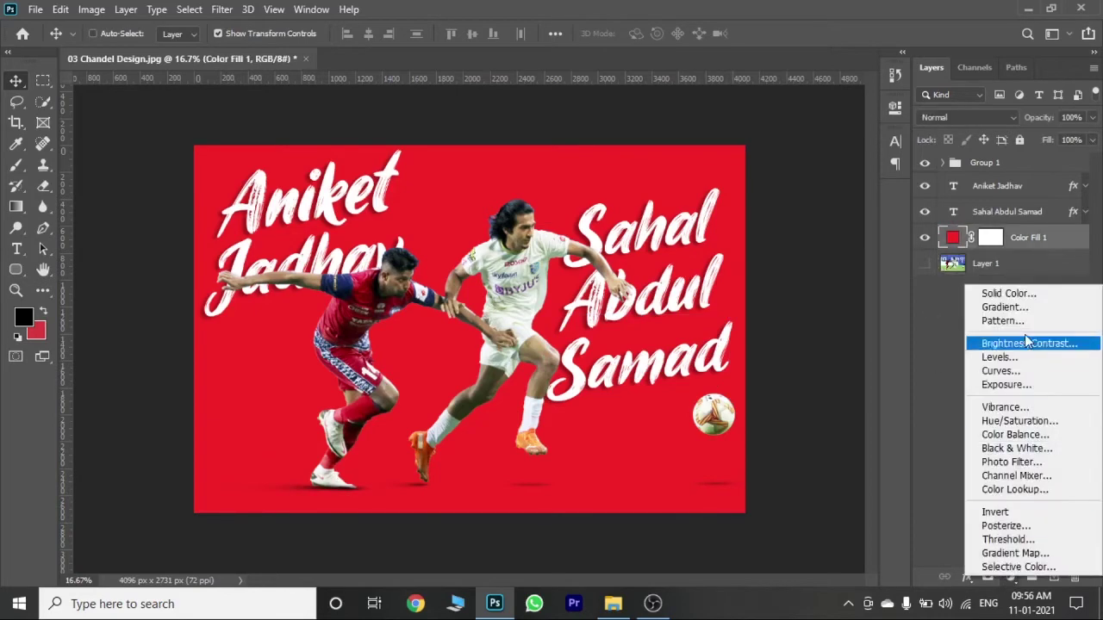
click(1004, 306)
click(810, 84)
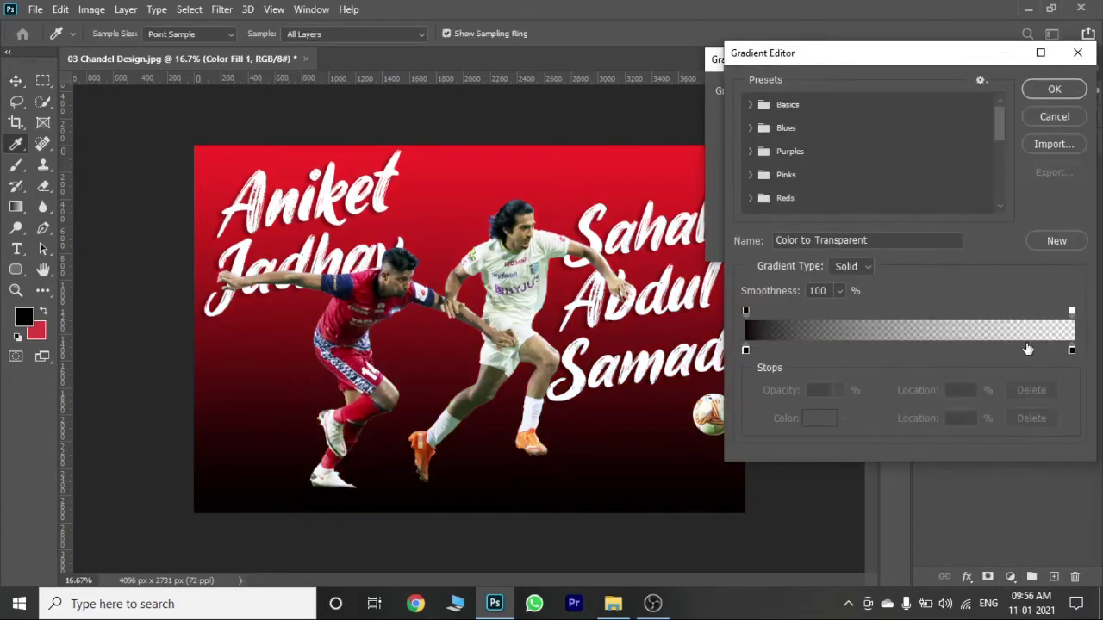
drag(1072, 311, 833, 313)
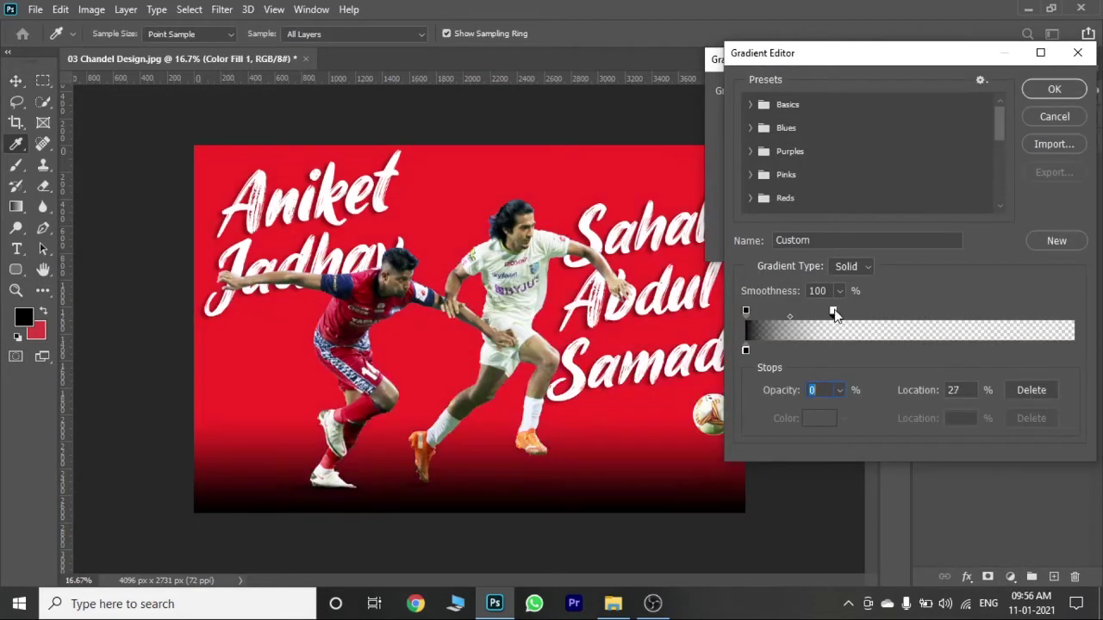
click(1051, 91)
drag(801, 174, 804, 195)
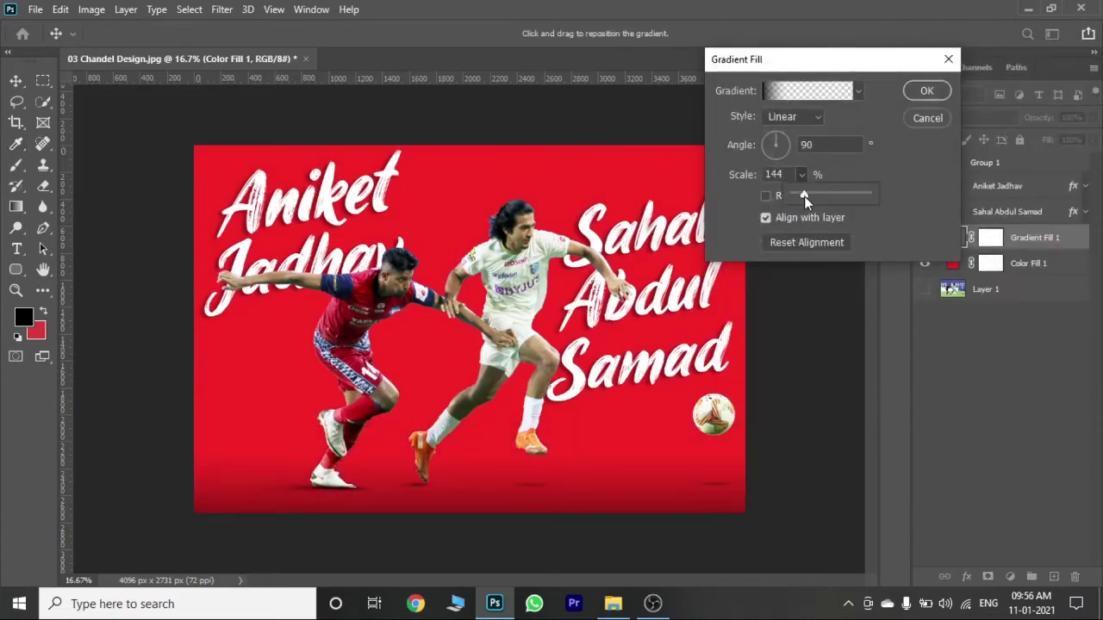
click(927, 93)
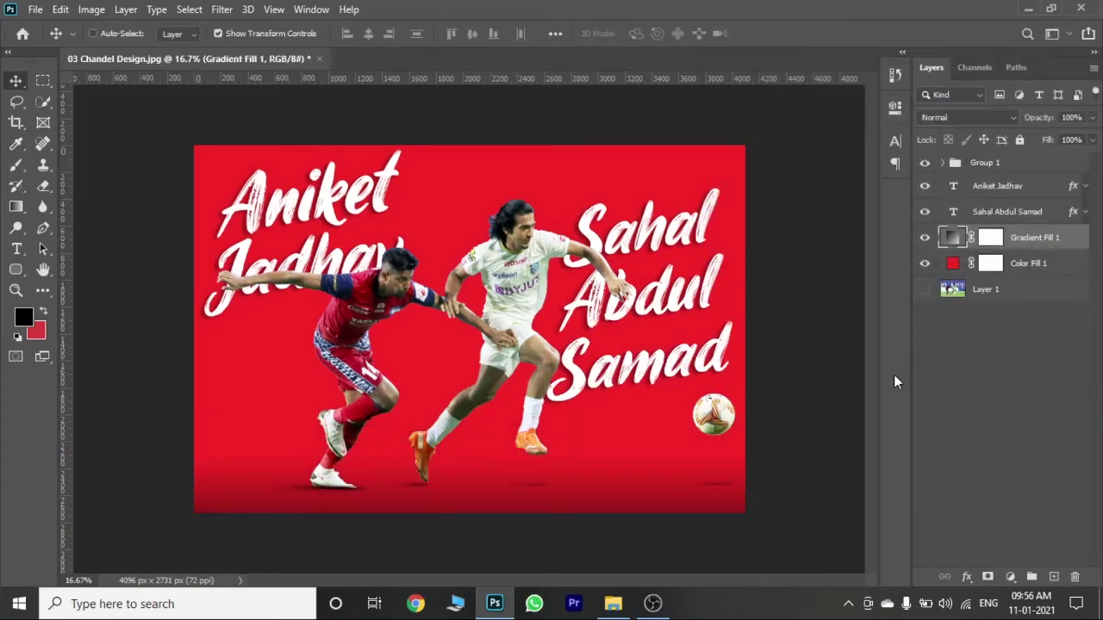
Edit the gradient fill so its fade point sits at 19%.
double_click(952, 238)
click(810, 91)
drag(834, 312, 808, 312)
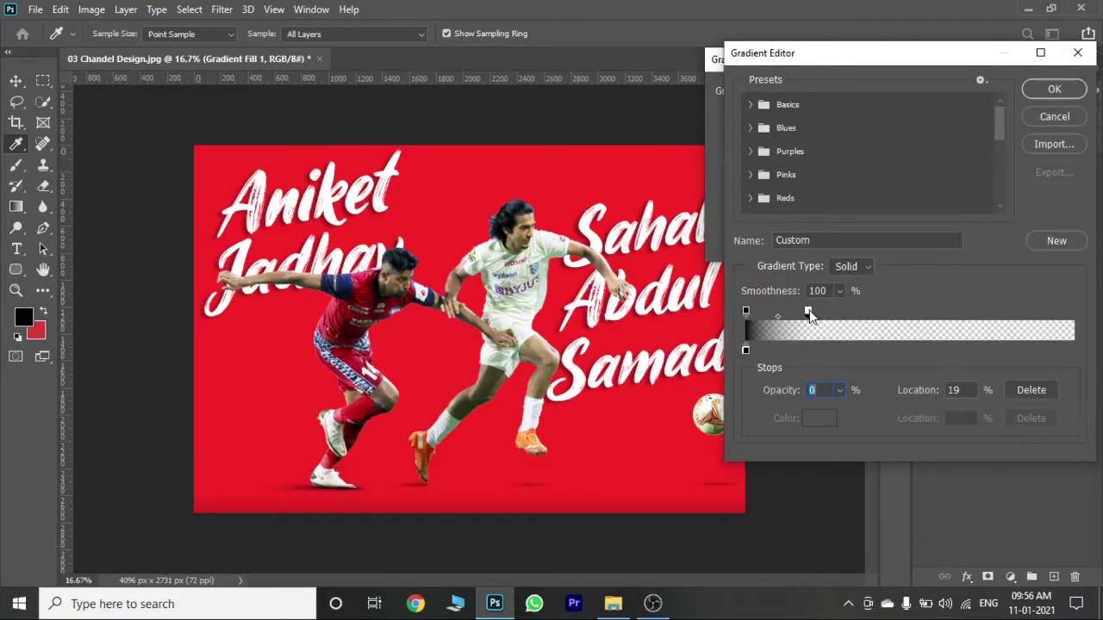
click(1046, 95)
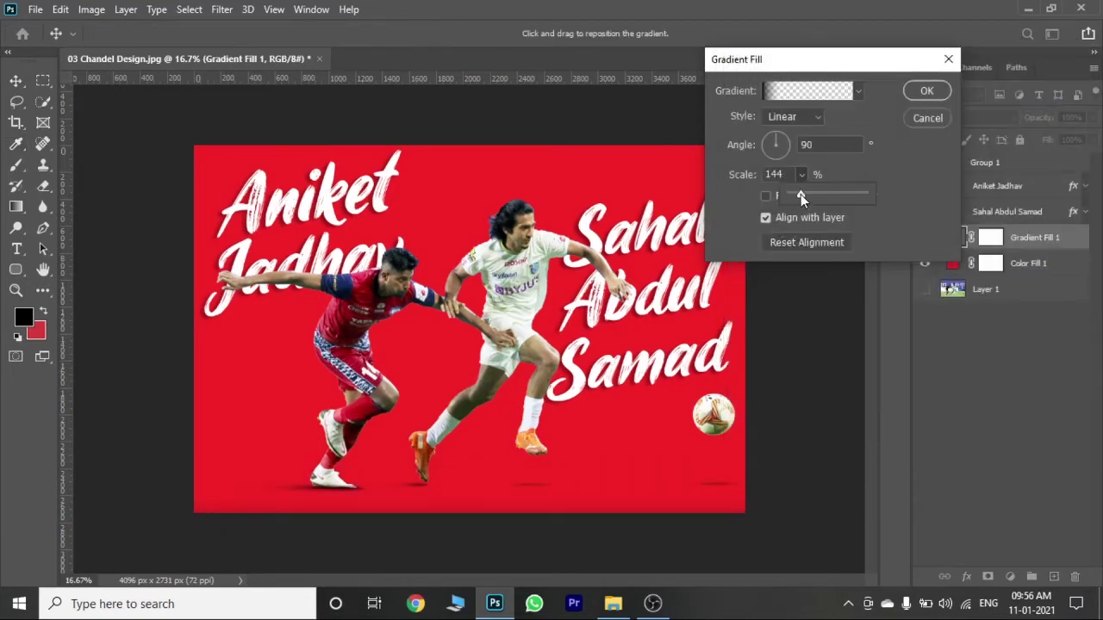
drag(800, 194, 800, 195)
click(925, 92)
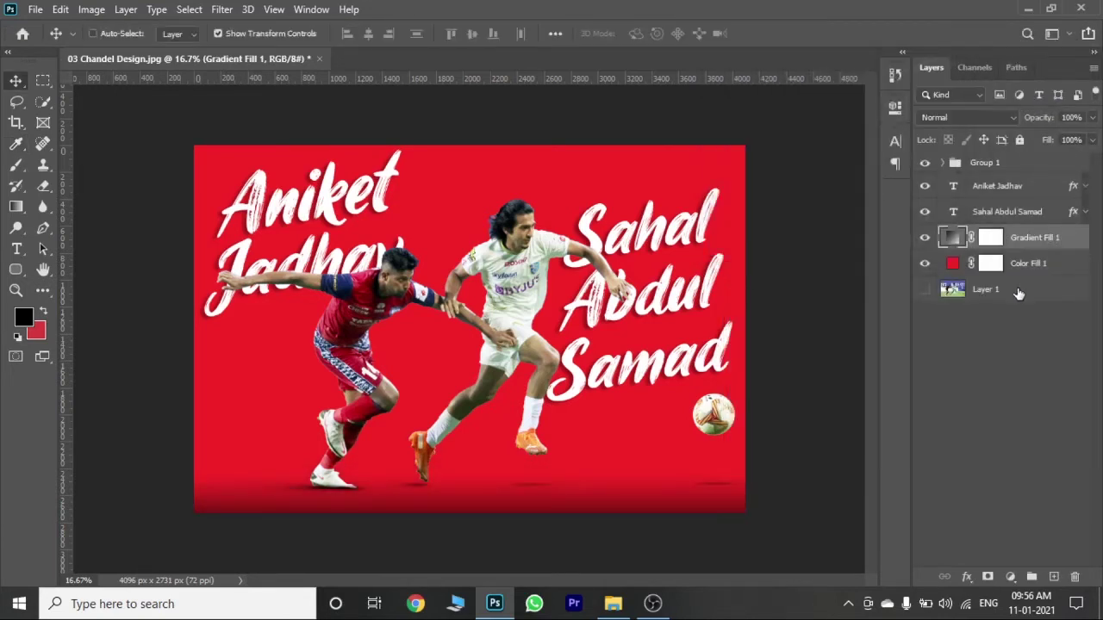
click(1019, 294)
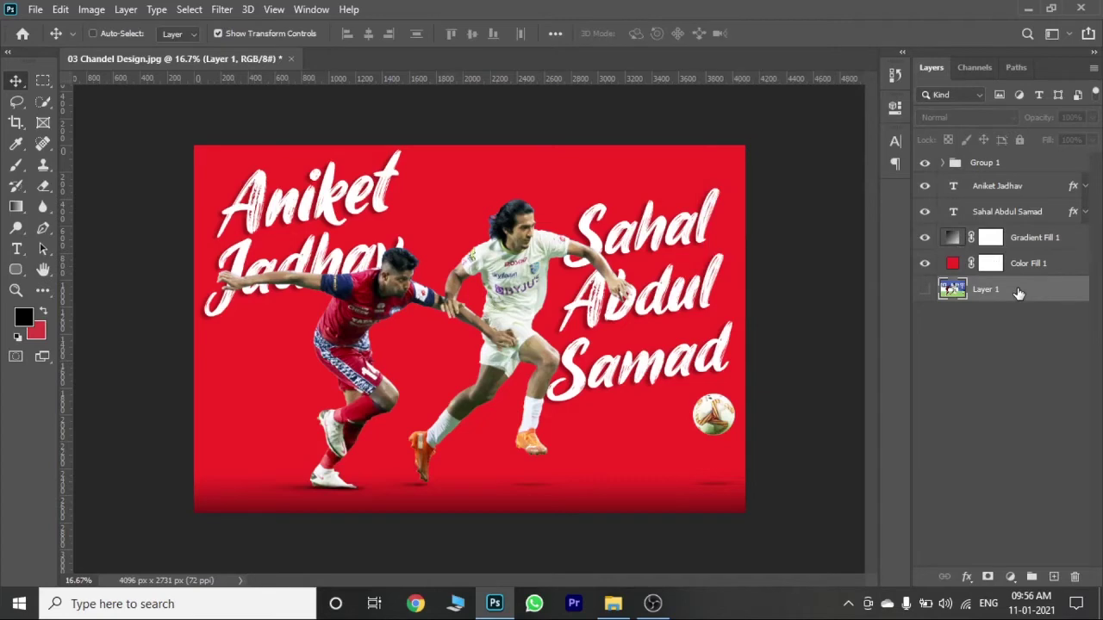
Place the polygon background image and scale it to cover the poster.
click(613, 603)
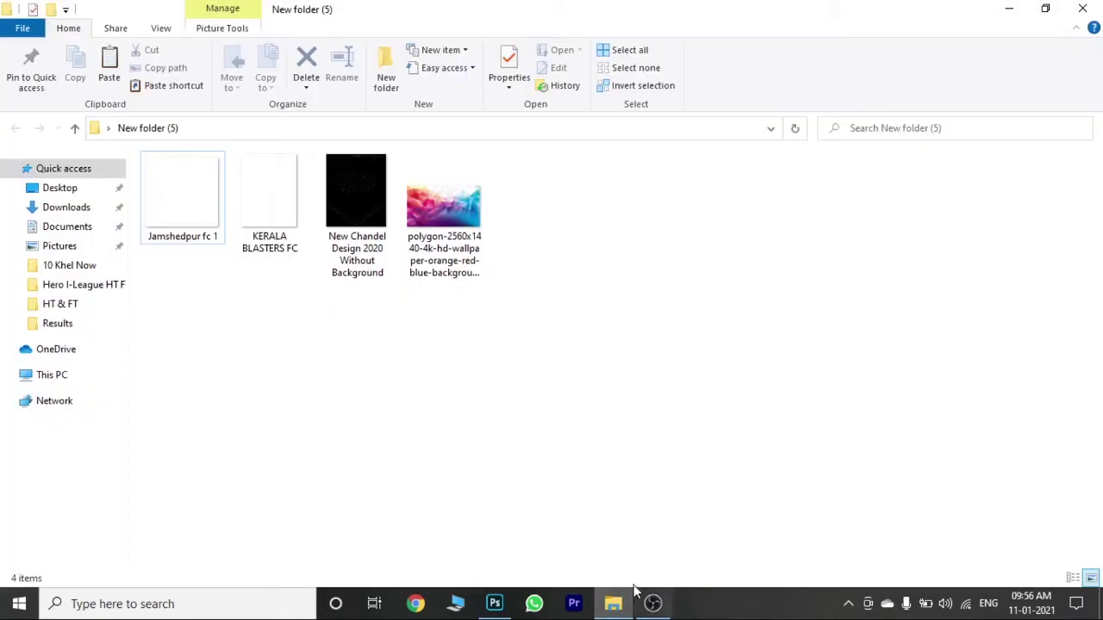
drag(444, 216, 470, 474)
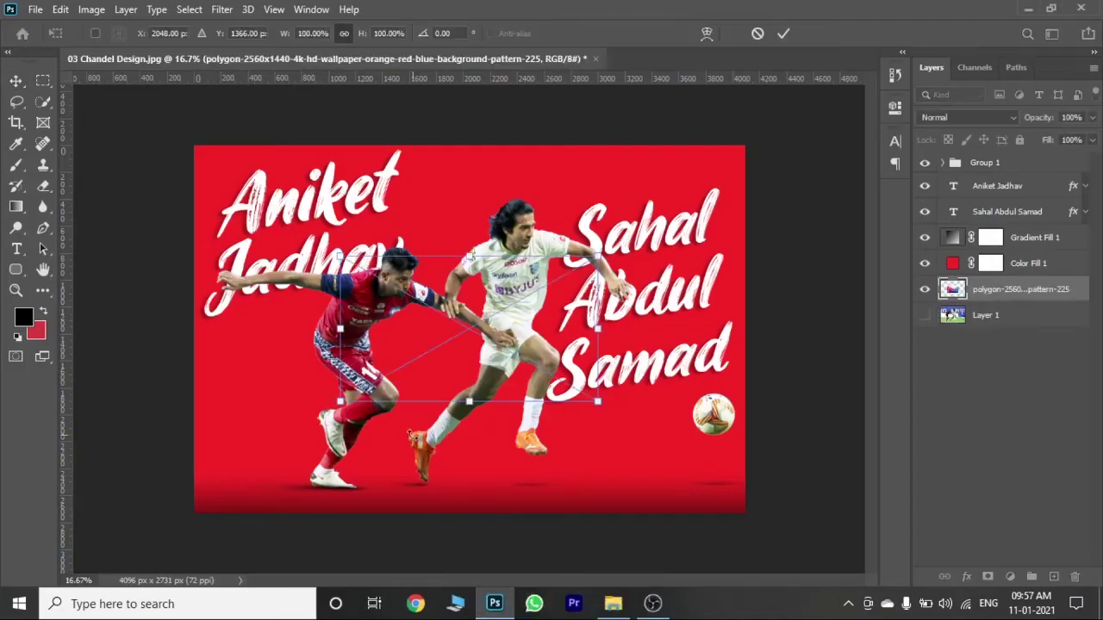
drag(718, 336, 568, 287)
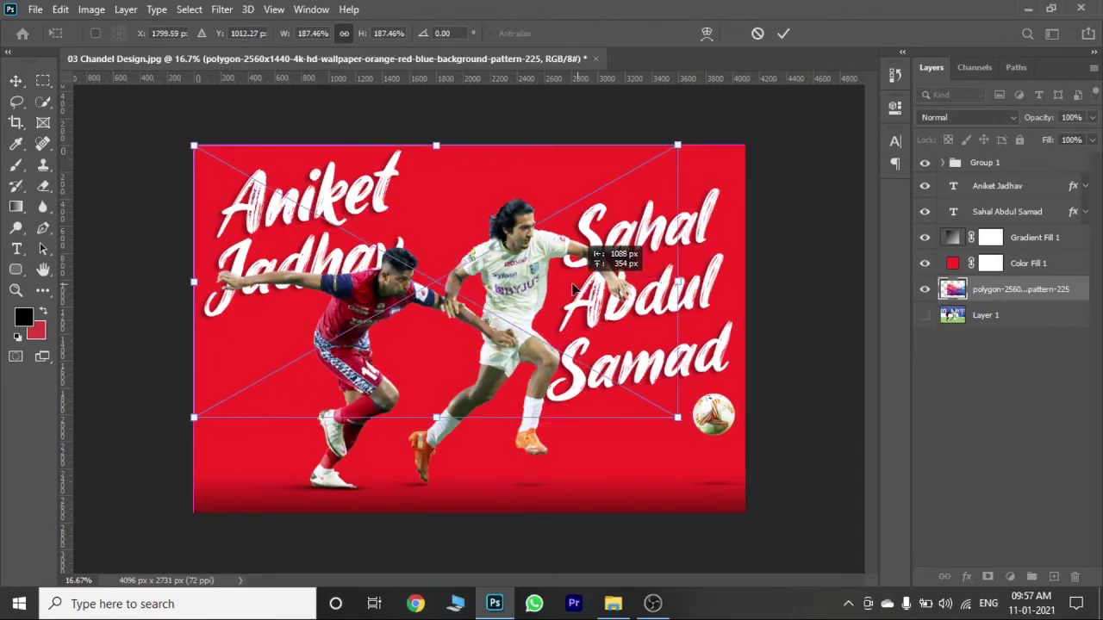
mouse_move(676, 279)
mouse_down()
mouse_move(816, 302)
mouse_move(638, 323)
mouse_up()
drag(485, 499, 480, 513)
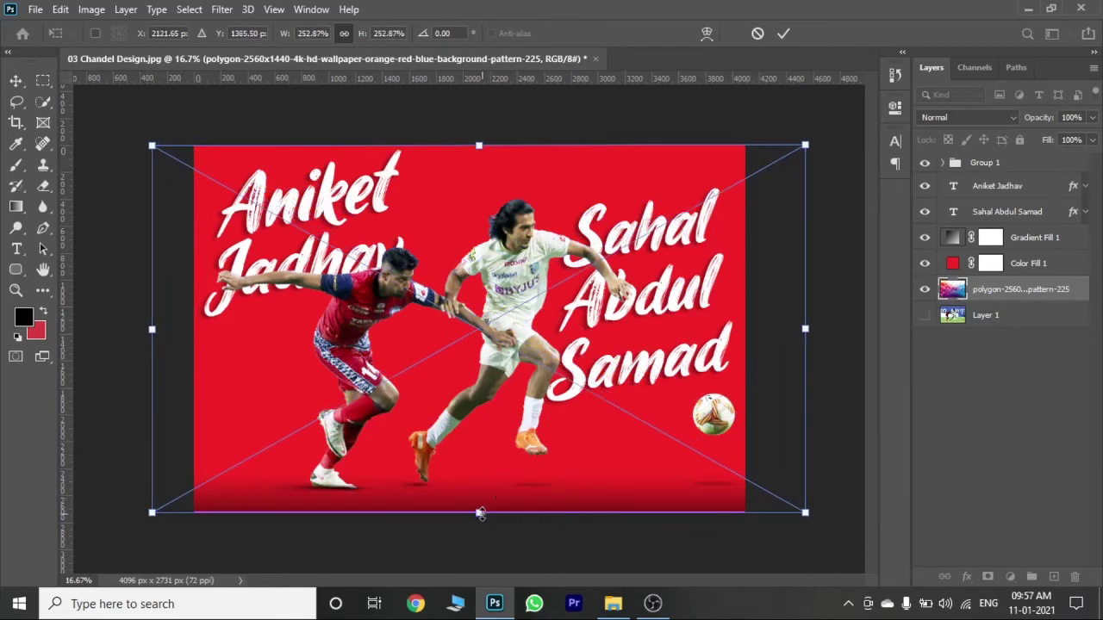
click(783, 33)
Raise the polygon layer above the red fill, try Luminosity and Hard Light, then settle on Normal.
key(ctrl+bracketright)
click(965, 117)
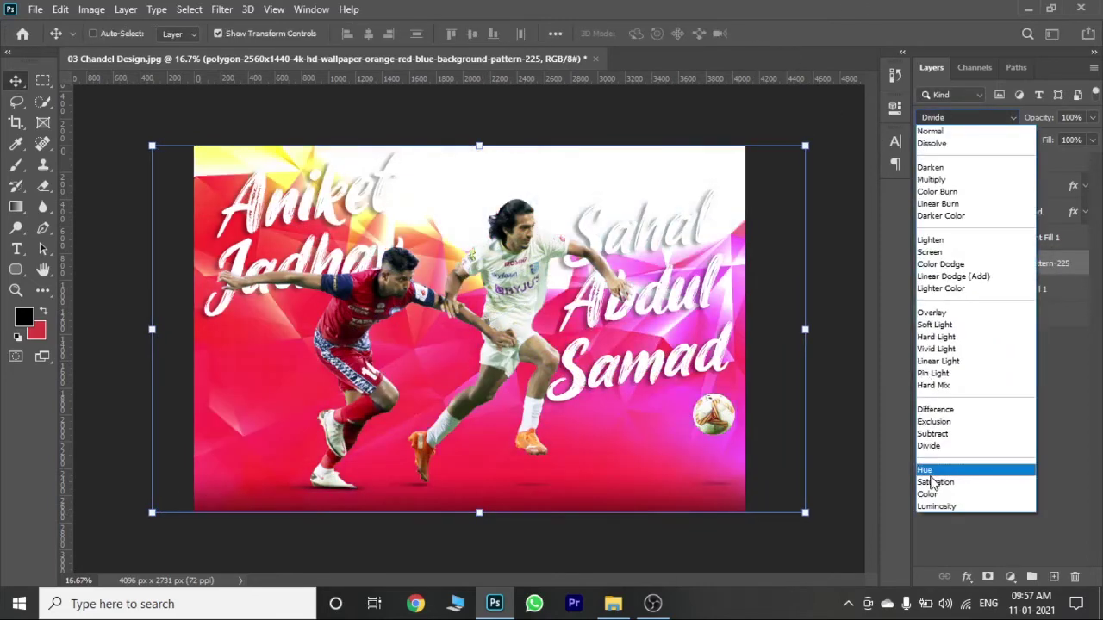
click(943, 517)
drag(1078, 138, 1038, 142)
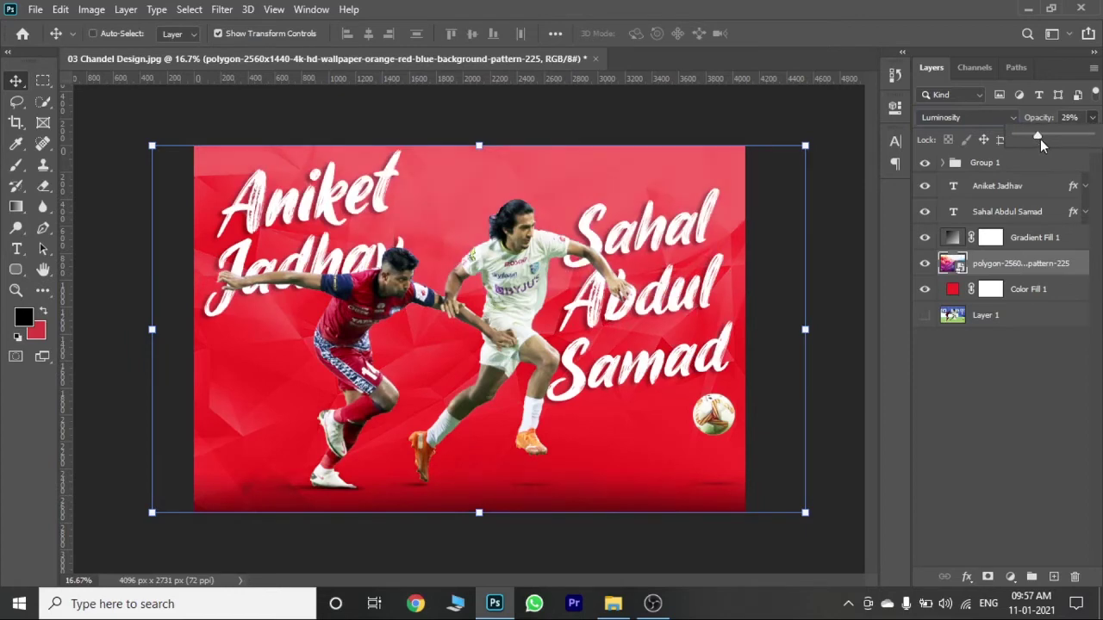
click(965, 118)
click(944, 332)
key(Down)
key(Down)
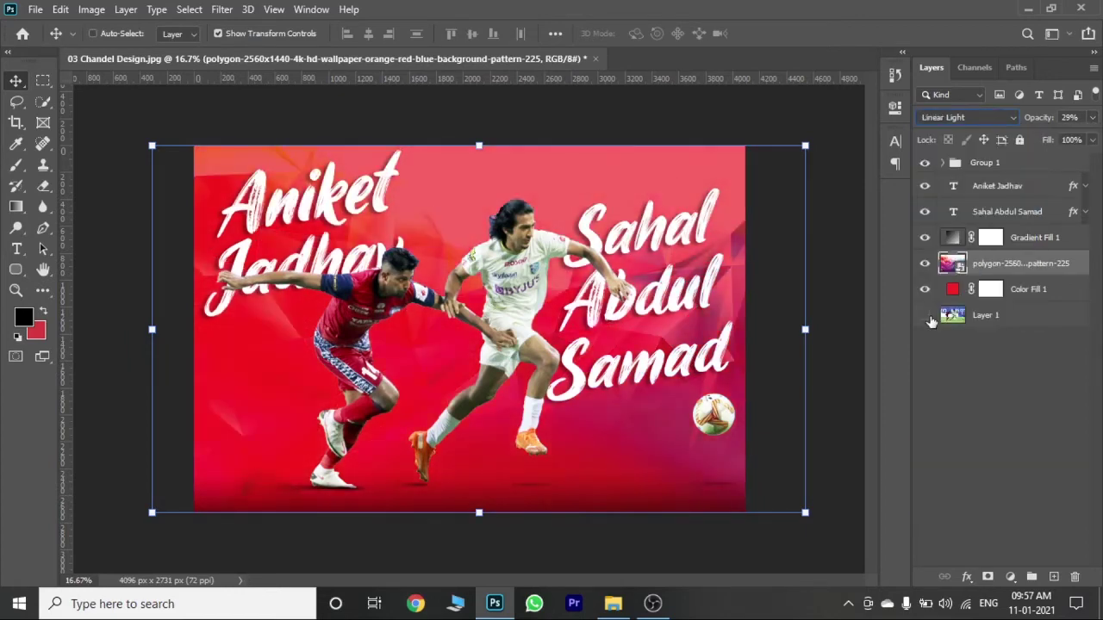
click(1013, 119)
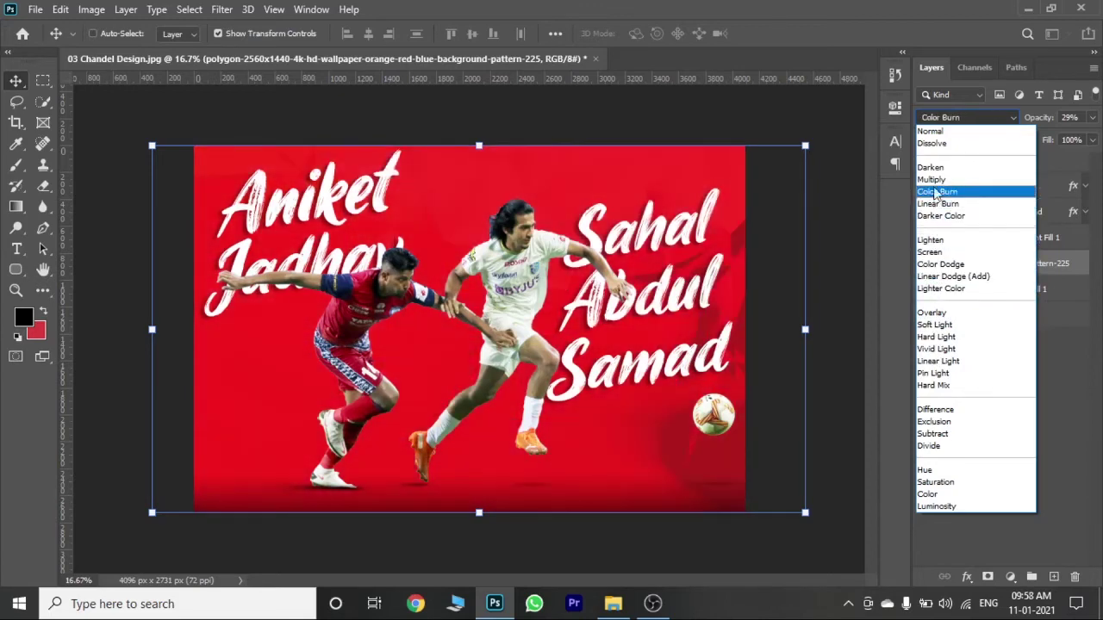
click(933, 131)
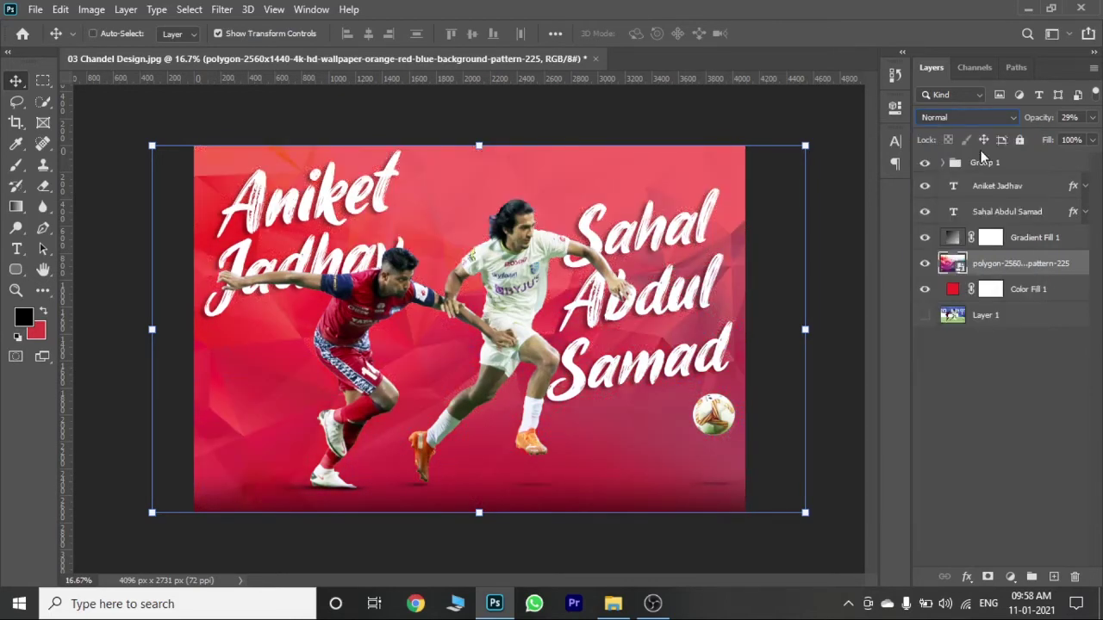
click(1028, 319)
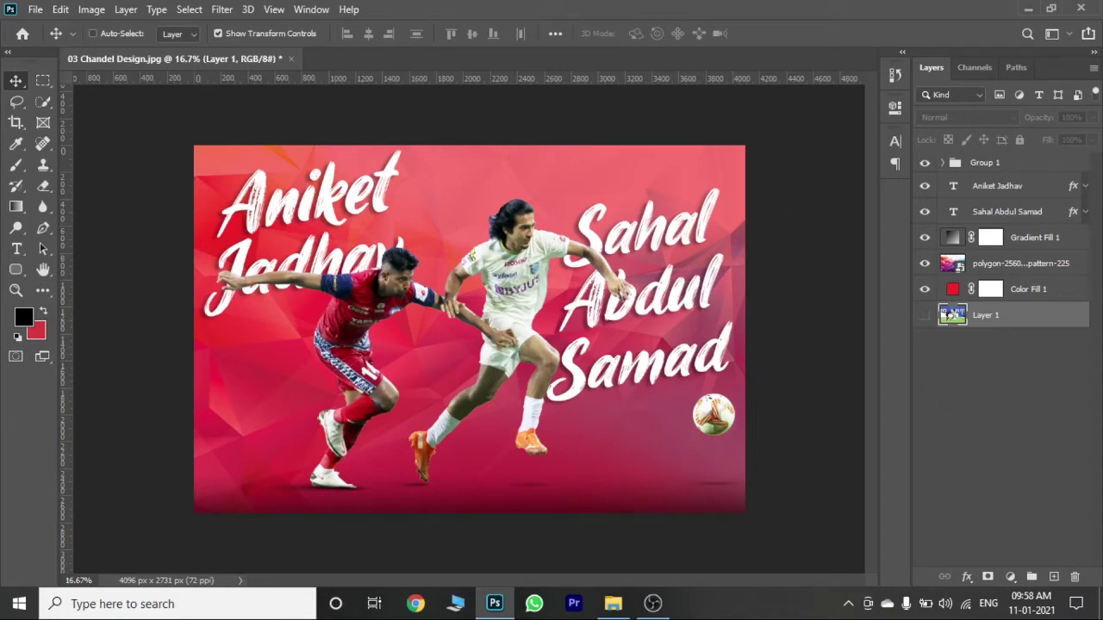
click(1015, 165)
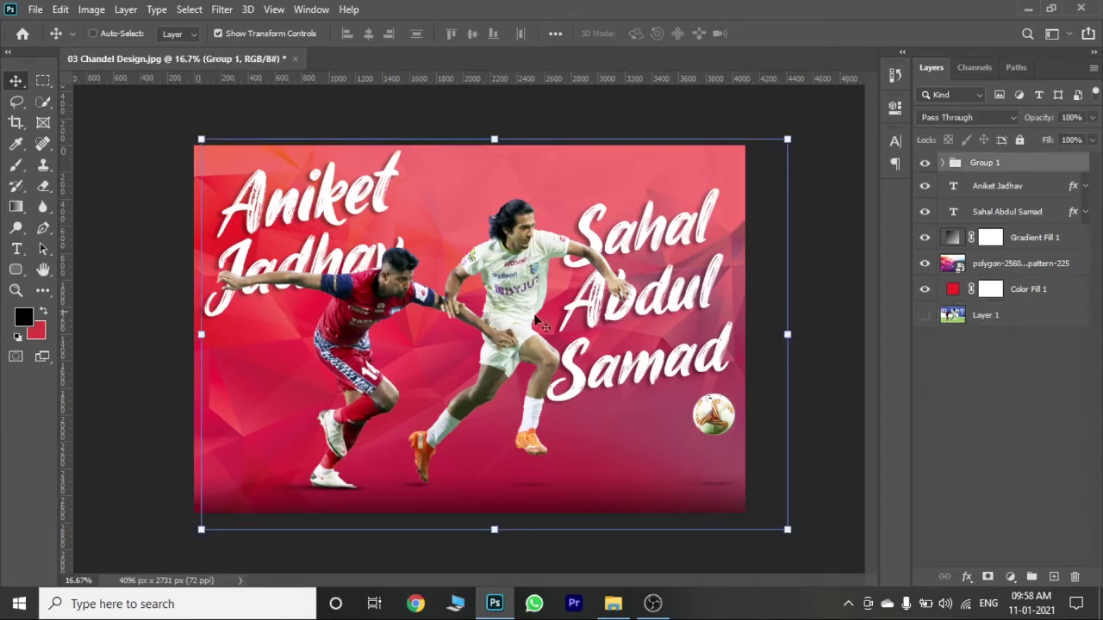
click(1053, 270)
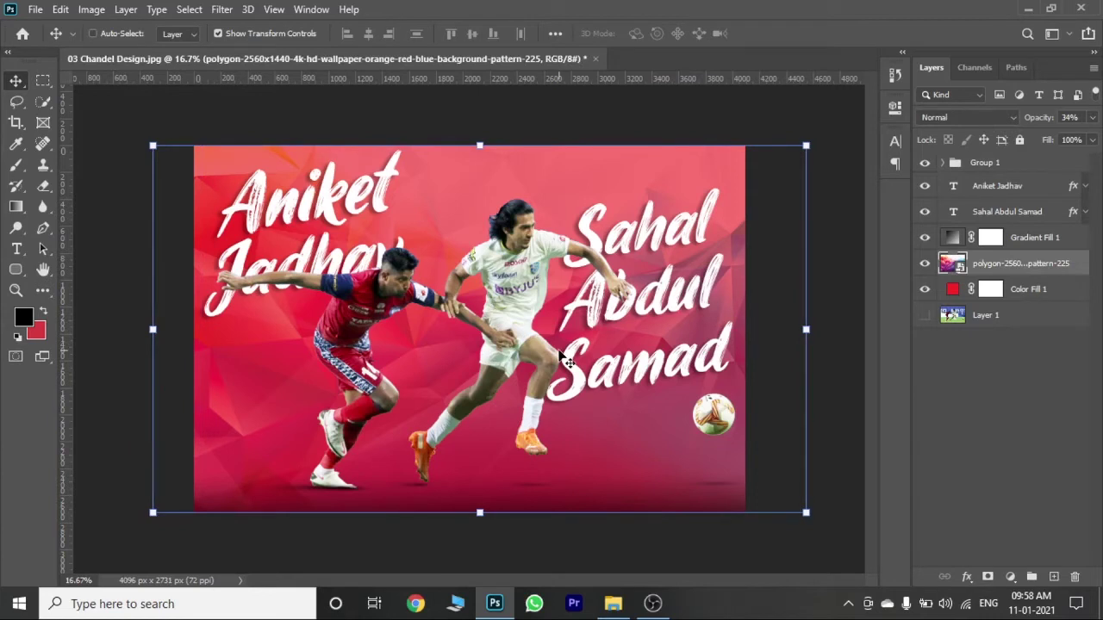
Draw a tall rounded rectangle beside the left player.
right_click(17, 272)
click(69, 270)
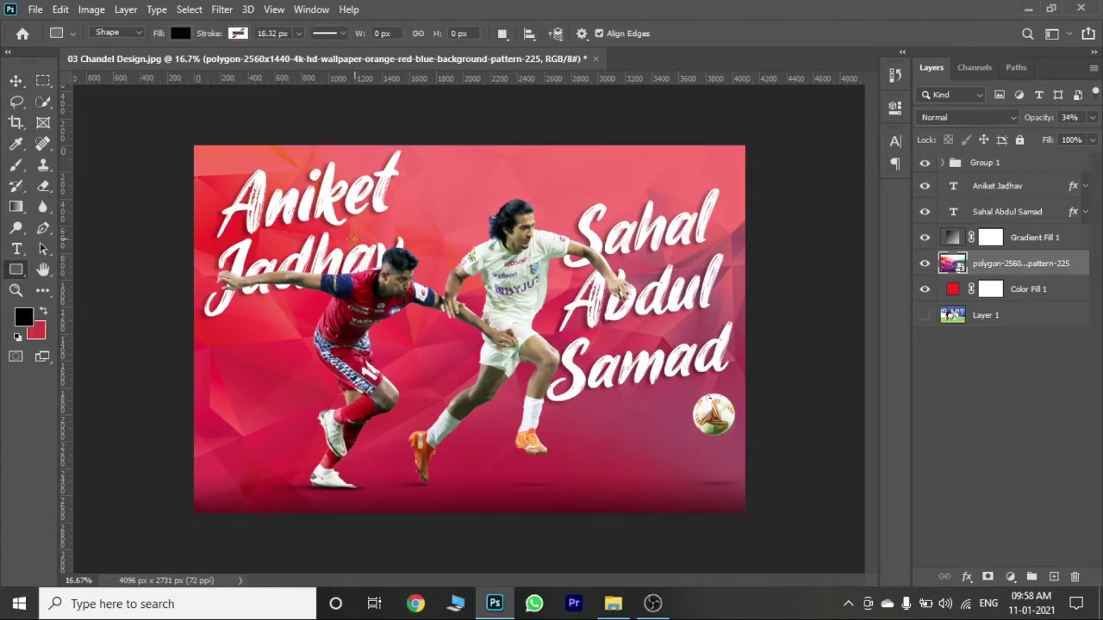
right_click(19, 271)
click(78, 287)
drag(346, 198, 434, 434)
Remove the rectangle's fill so only its white outline remains.
key(v)
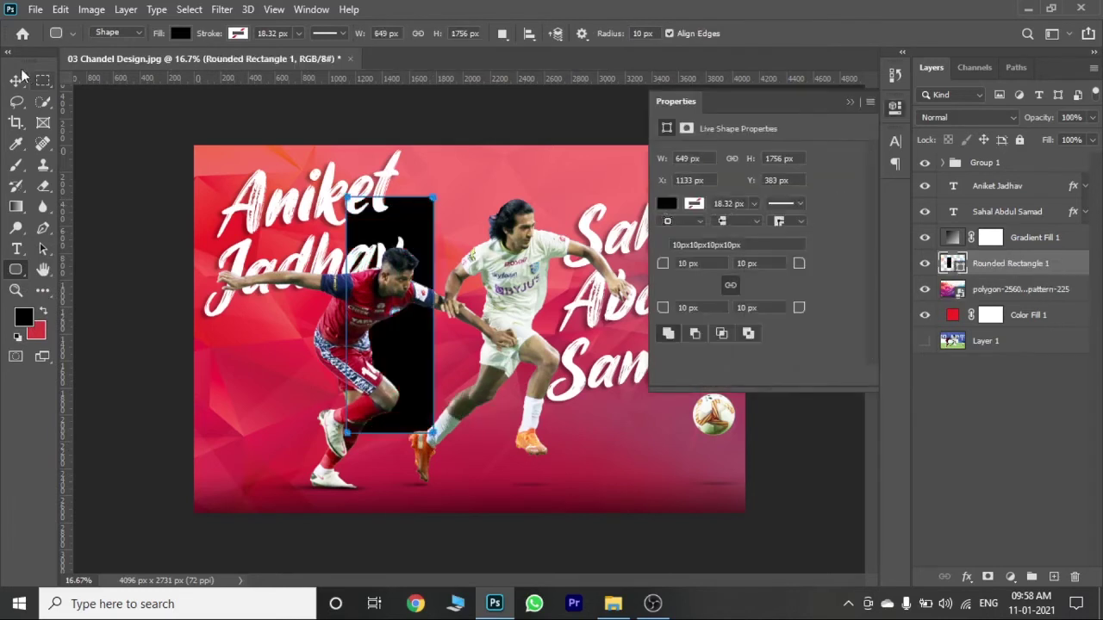
click(667, 203)
click(677, 235)
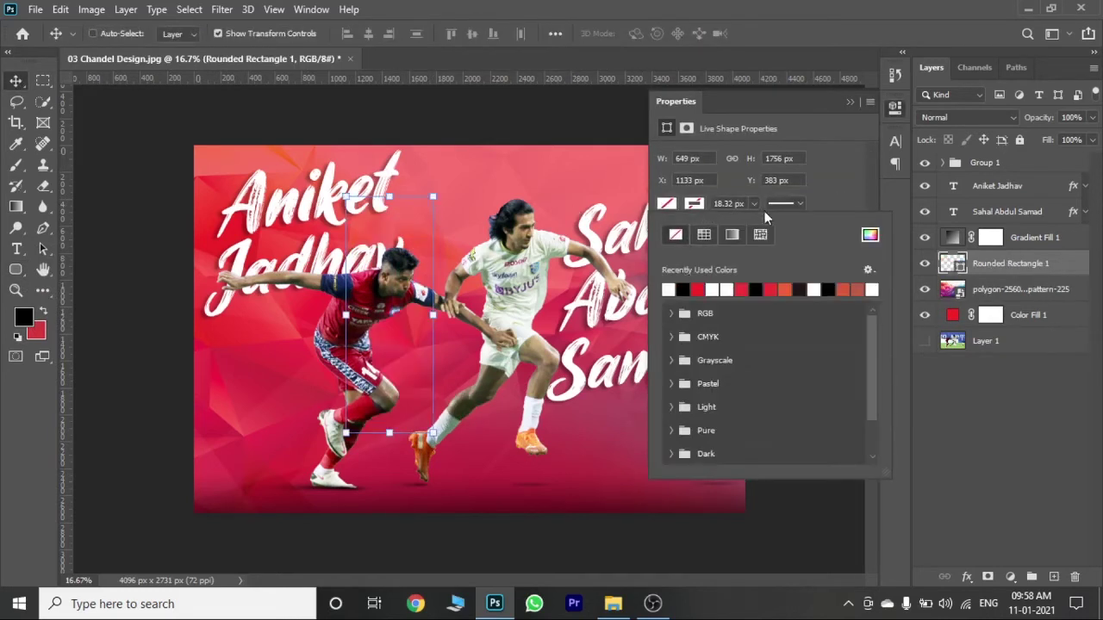
click(840, 101)
click(850, 102)
Rotate the frame about 10 degrees, then shrink and slant it.
key(ctrl+t)
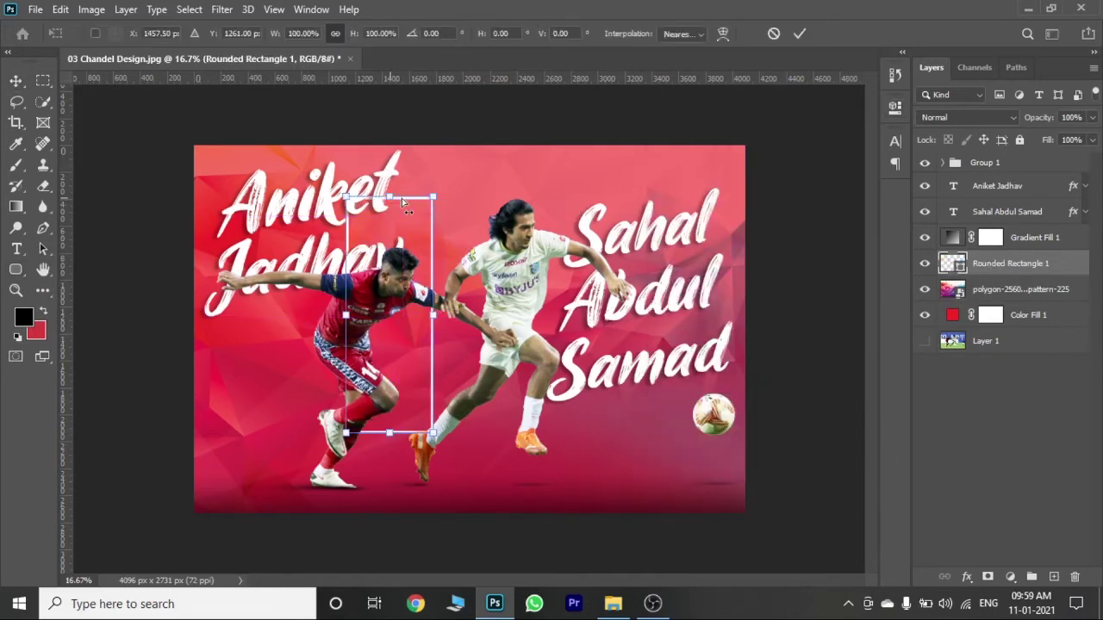
mouse_move(402, 198)
mouse_down()
mouse_move(435, 202)
mouse_move(402, 300)
mouse_up()
click(800, 33)
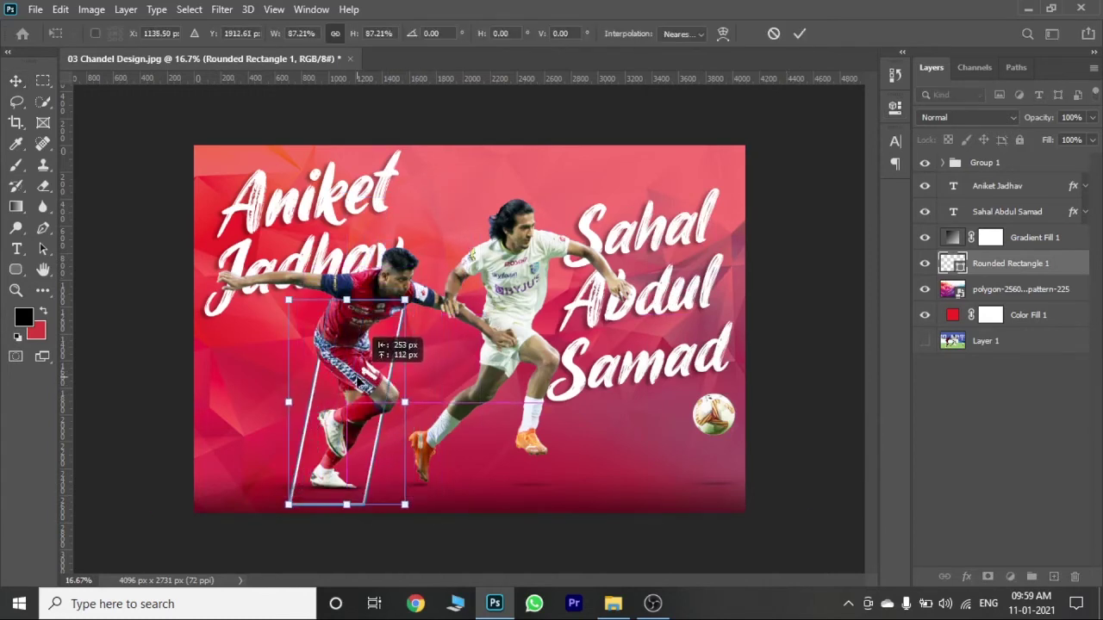
mouse_move(387, 340)
mouse_down()
mouse_move(353, 380)
mouse_move(523, 259)
mouse_move(530, 269)
mouse_up()
click(800, 32)
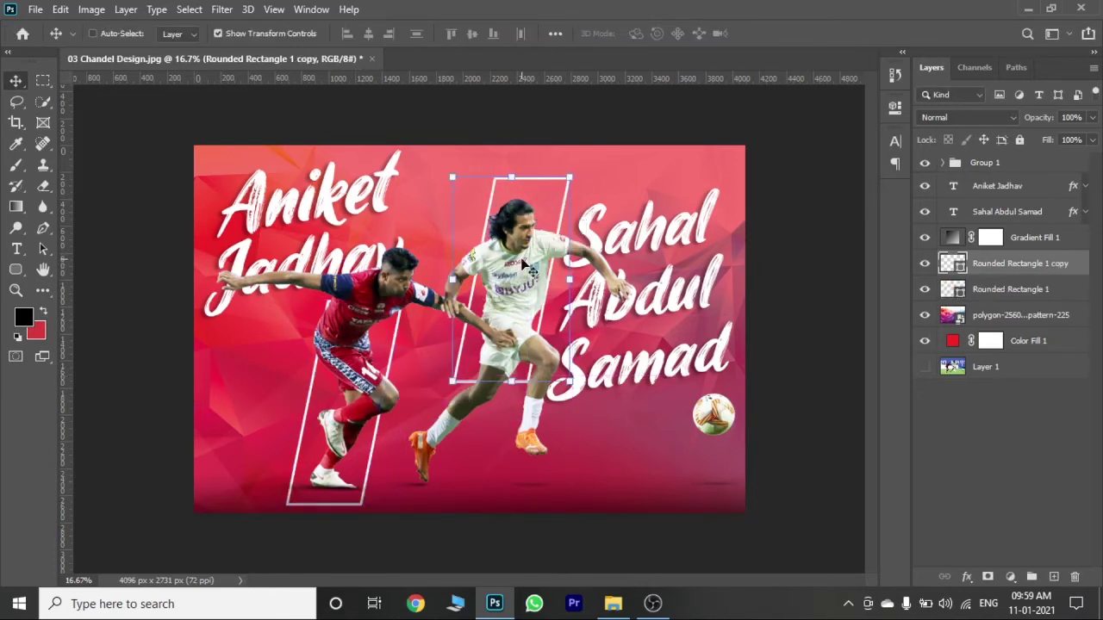
Move both frame layers above Group 1 and position them behind each player.
shift+click(1026, 289)
drag(1026, 289, 1017, 159)
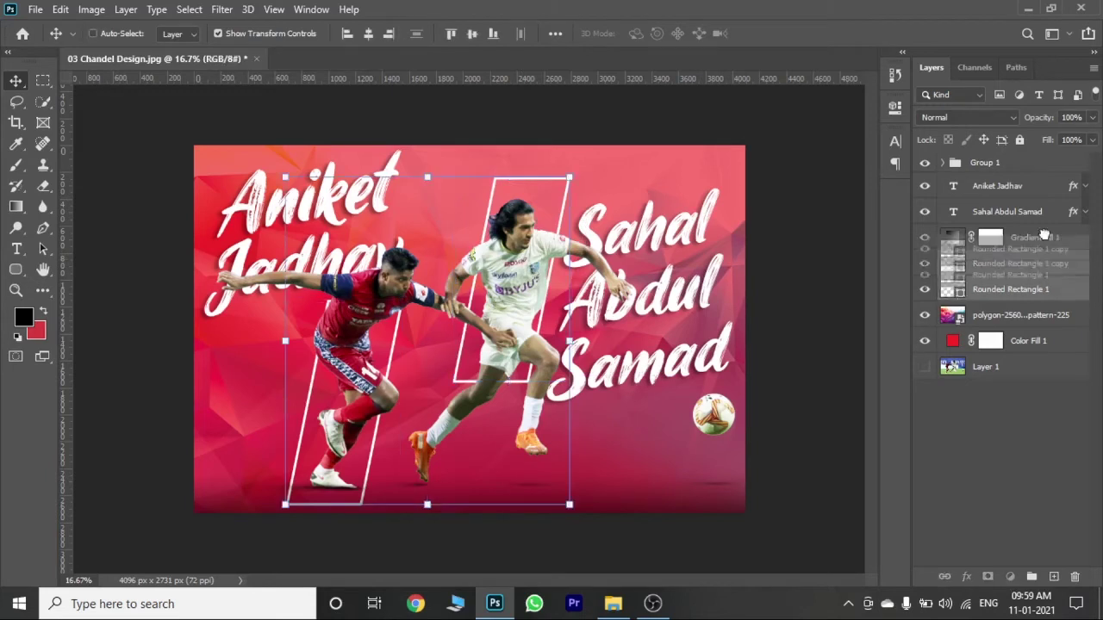
click(1014, 188)
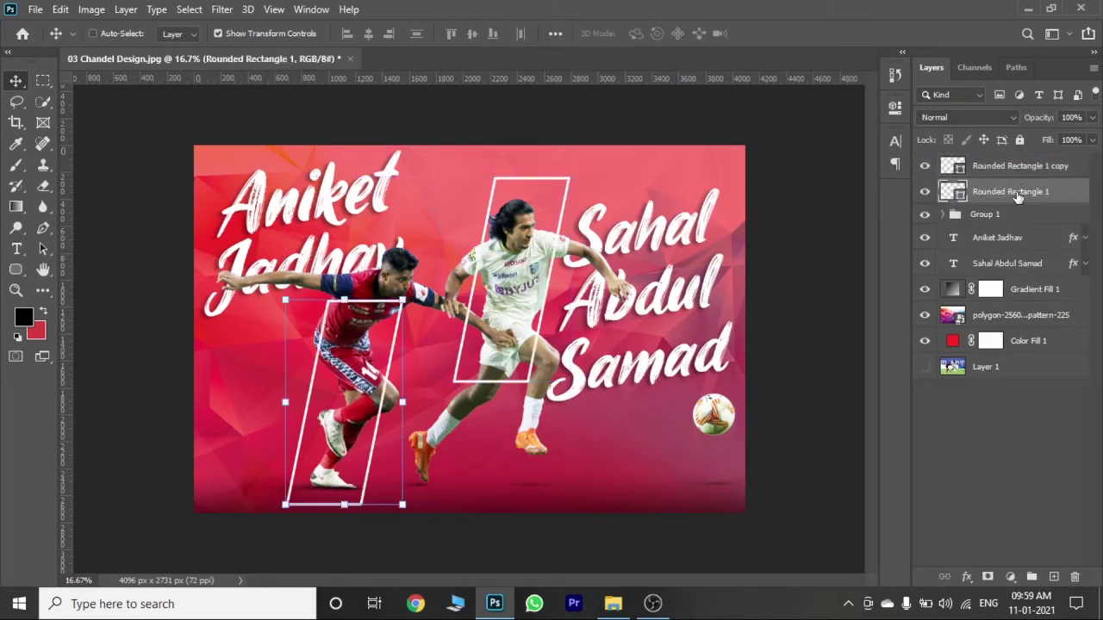
mouse_move(349, 400)
mouse_down()
mouse_move(353, 416)
mouse_move(340, 419)
mouse_up()
click(1016, 165)
drag(497, 314, 517, 220)
Reorder both frame layers below the player name layers.
click(1013, 367)
key(ctrl+minus)
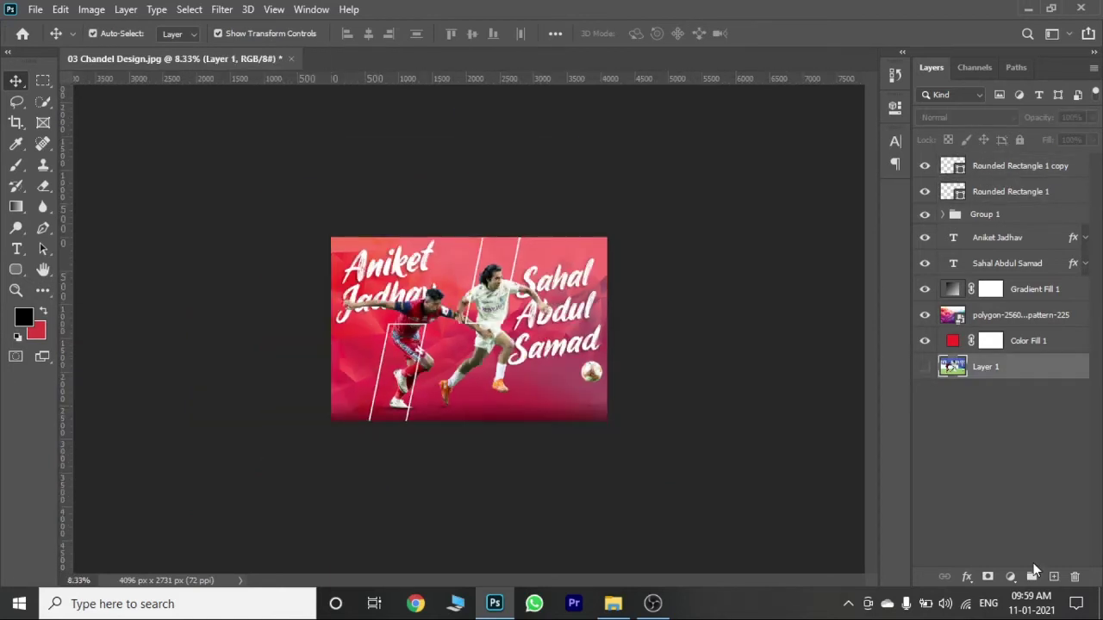
click(1022, 193)
ctrl+click(1023, 171)
drag(1024, 171, 1026, 278)
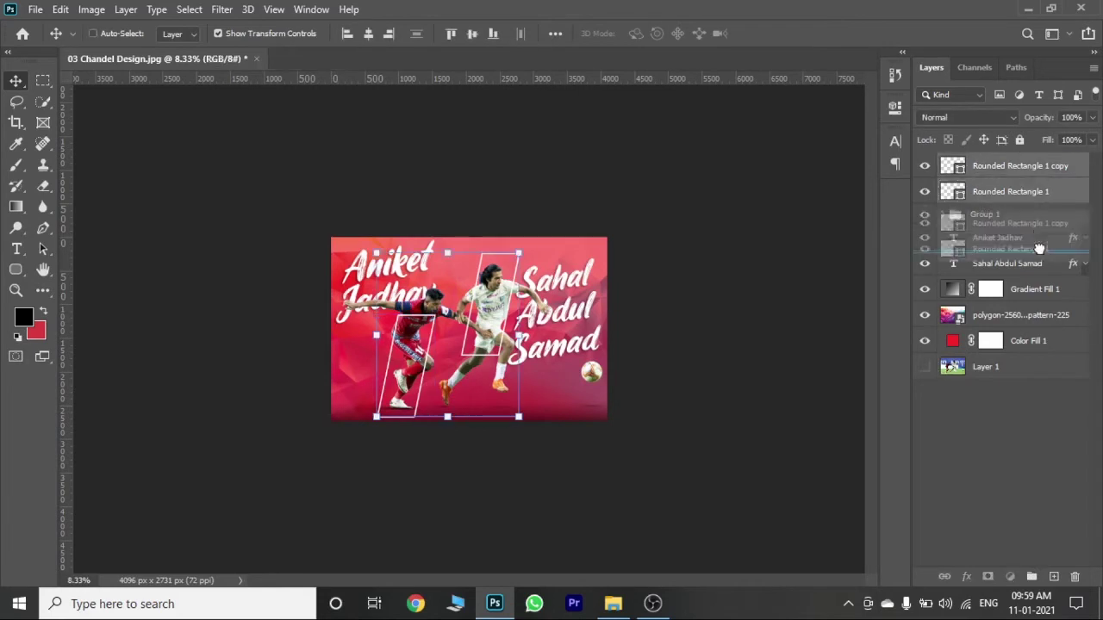
click(1004, 369)
key(ctrl+plus)
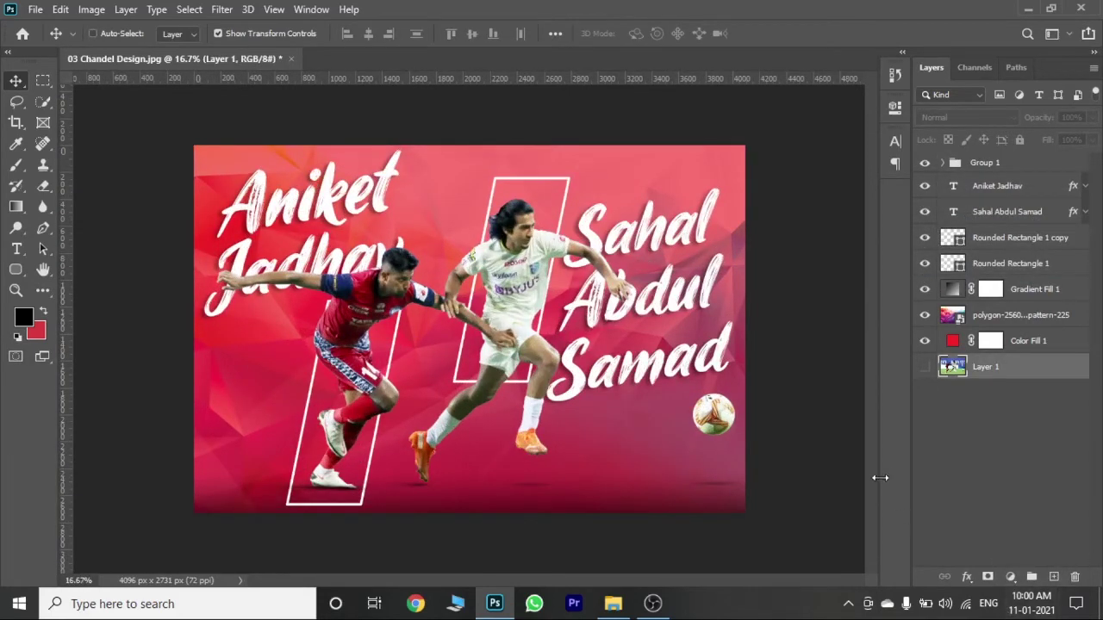
click(1021, 315)
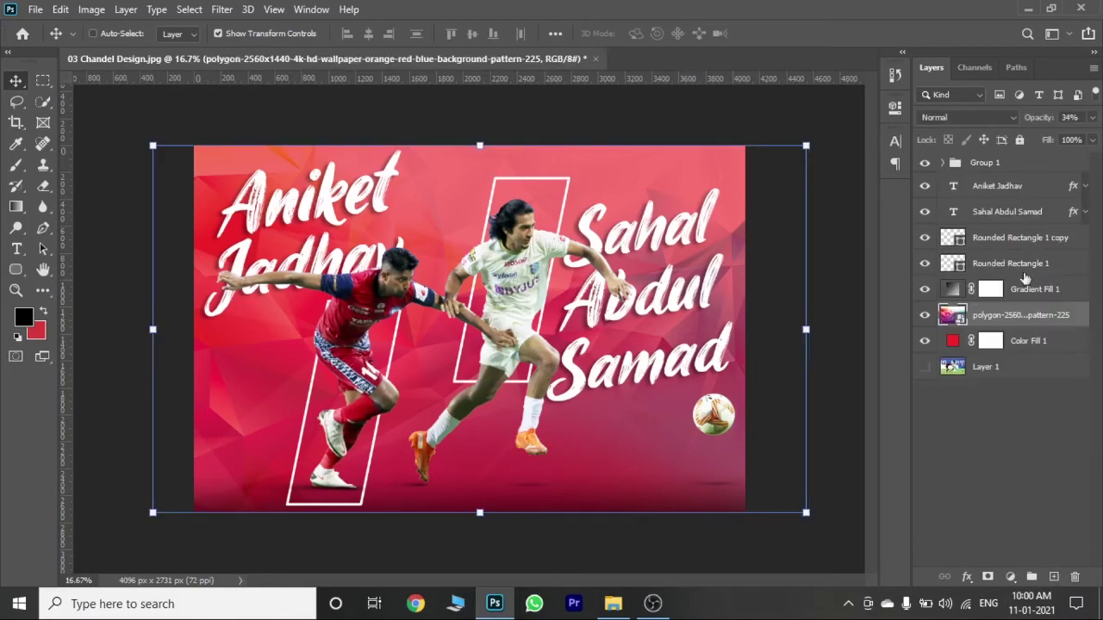
key(alt+comma)
Drag the two Kerala Blasters crest images onto the poster.
click(613, 604)
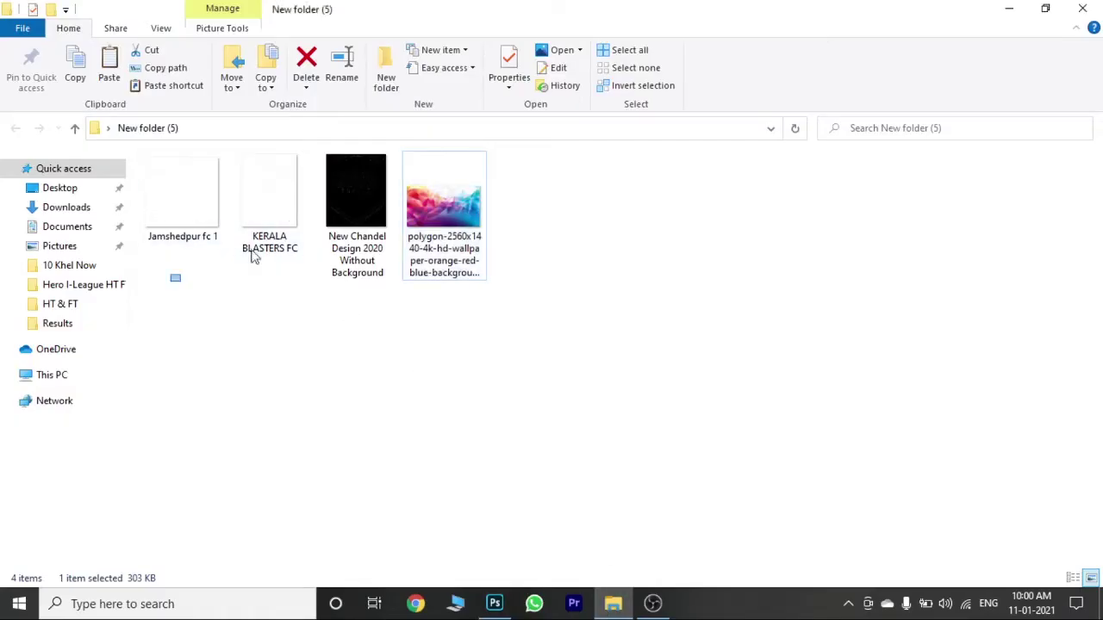
mouse_move(175, 278)
mouse_down()
mouse_move(270, 246)
mouse_move(495, 594)
mouse_up()
drag(530, 498, 414, 392)
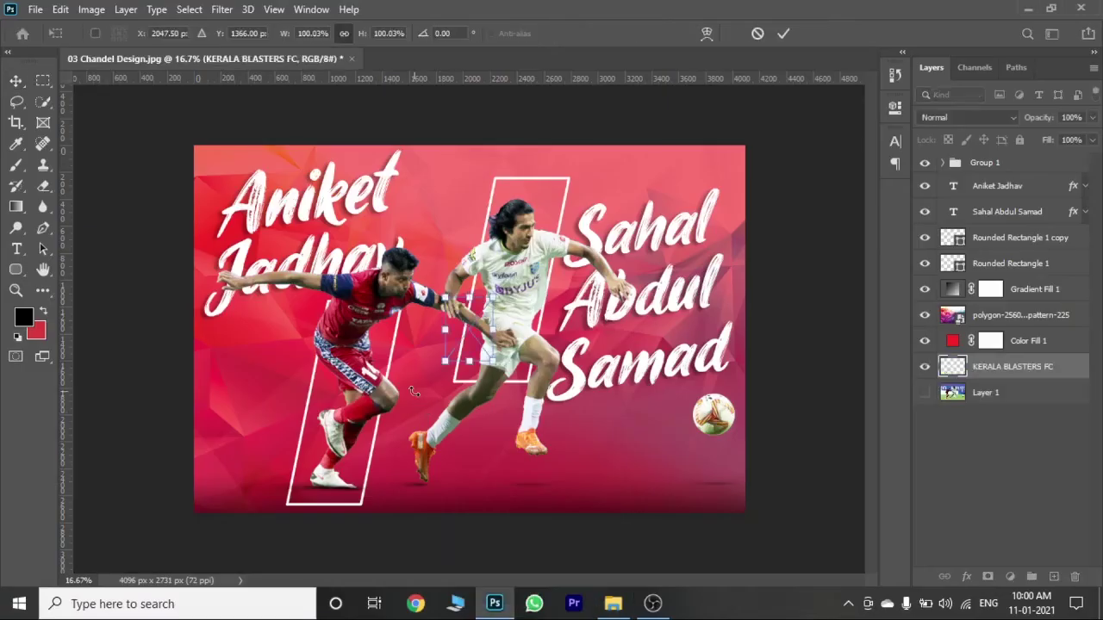
Place the Kerala Blasters and Jamshedpur crests and move both layers above the name text.
click(782, 37)
click(782, 37)
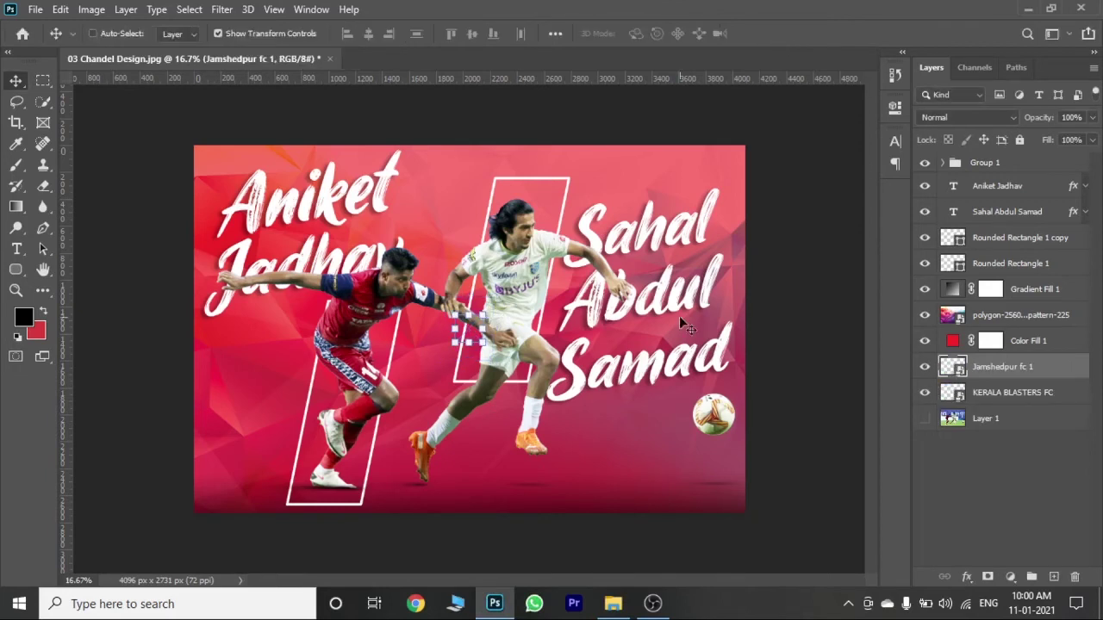
shift+click(1022, 393)
drag(1022, 393, 1022, 176)
drag(640, 326, 694, 330)
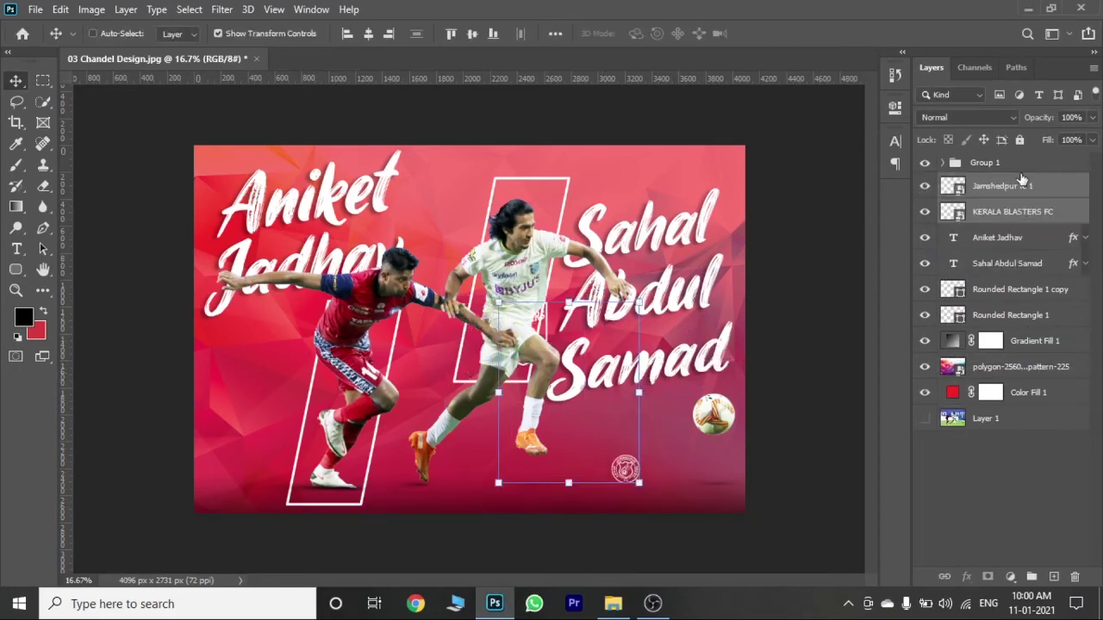
Shrink the Kerala Blasters crest to 80%.
click(1013, 211)
key(ctrl+t)
drag(763, 290, 596, 434)
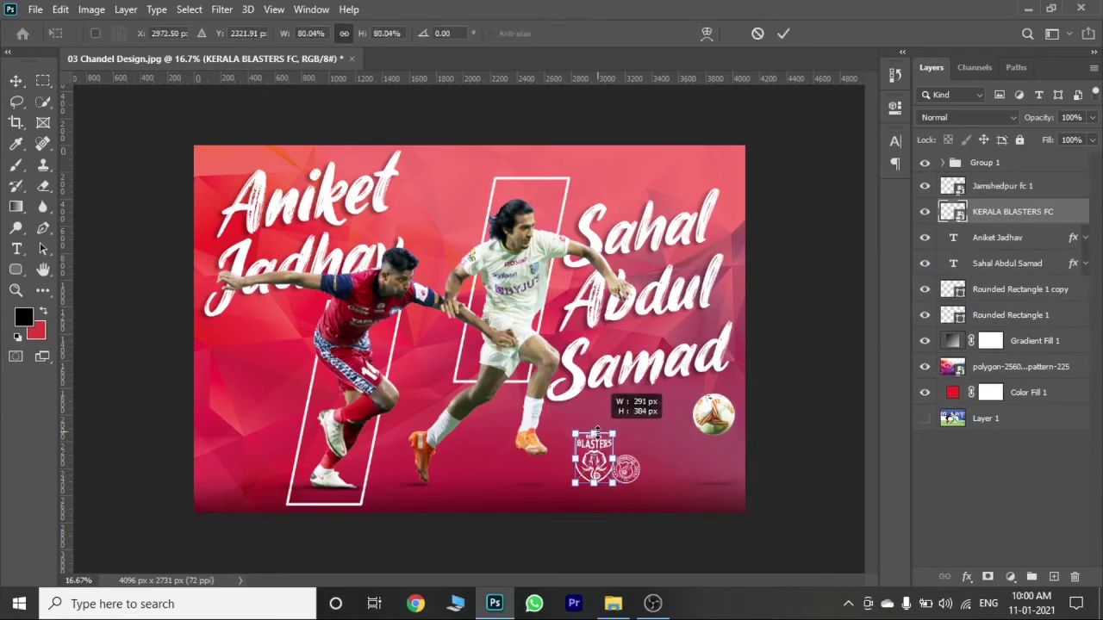
click(782, 36)
Free-transform the Jamshedpur crest, viewing the lower part of the poster up close.
click(1000, 185)
key(ctrl+plus)
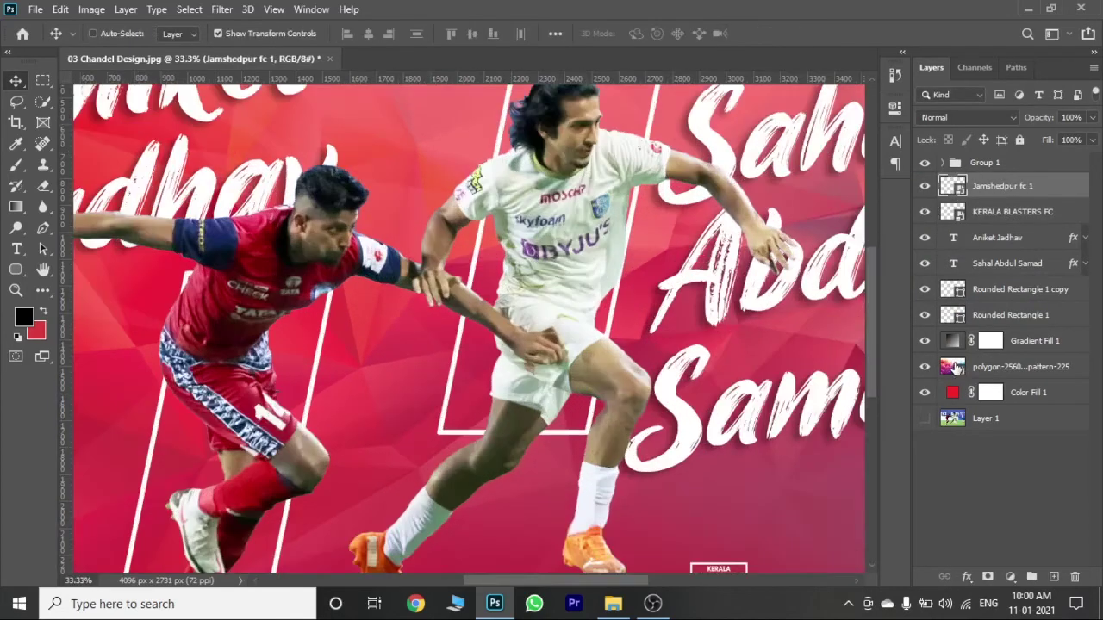
scroll(872, 392, down, 3)
scroll(872, 392, down, 2)
key(ctrl+t)
drag(820, 328, 821, 329)
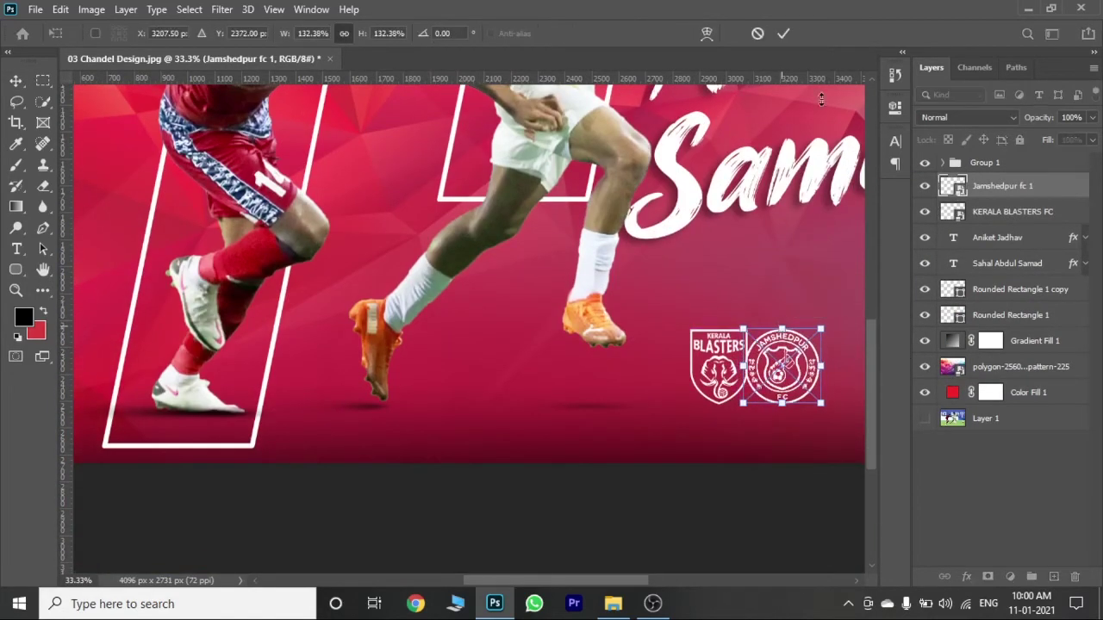
key(Return)
Move both crests left and enlarge them together to fill the poster's width.
shift+click(1012, 211)
drag(776, 366, 526, 379)
key(ctrl+t)
mouse_move(574, 326)
mouse_down()
mouse_move(650, 376)
mouse_move(715, 372)
mouse_up()
key(ctrl+minus)
key(ctrl+minus)
mouse_move(603, 502)
mouse_down()
mouse_move(419, 327)
mouse_move(517, 336)
mouse_up()
drag(664, 323, 940, 329)
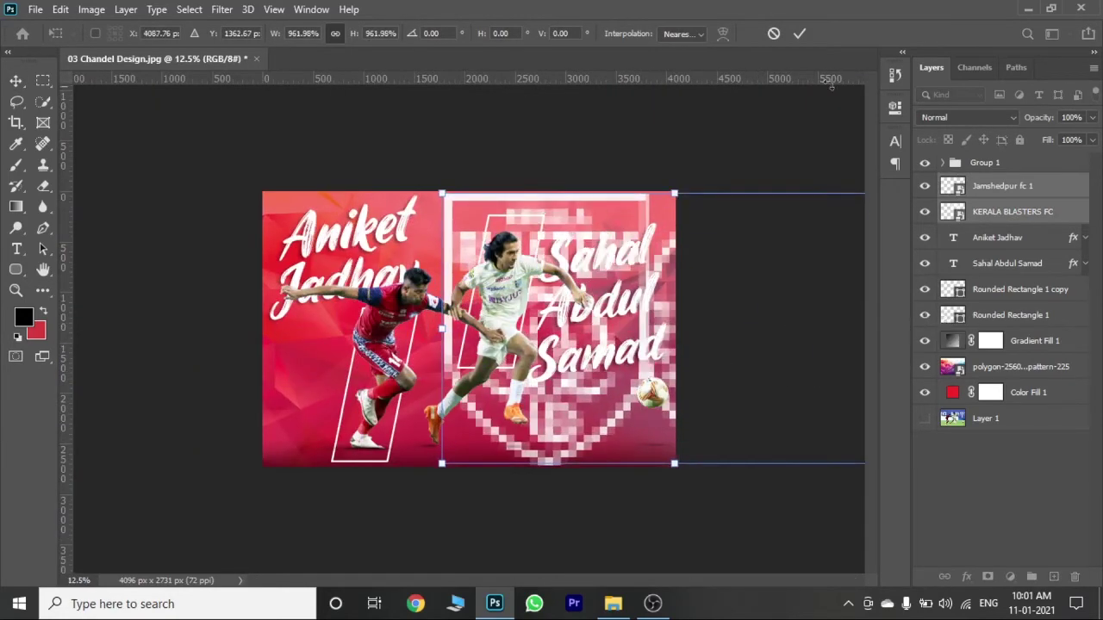
key(Return)
Place the Jamshedpur crest behind Aniket on the left and the Kerala crest on the right.
click(1002, 186)
drag(517, 327, 196, 300)
ctrl+click(568, 340)
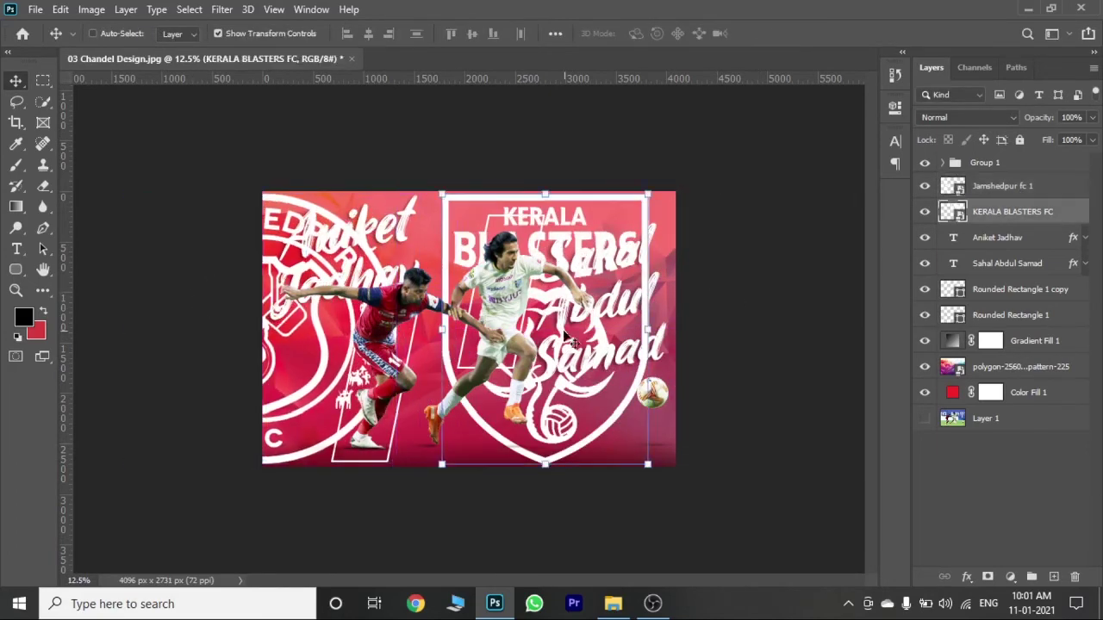
drag(569, 341, 696, 334)
shift+click(1007, 186)
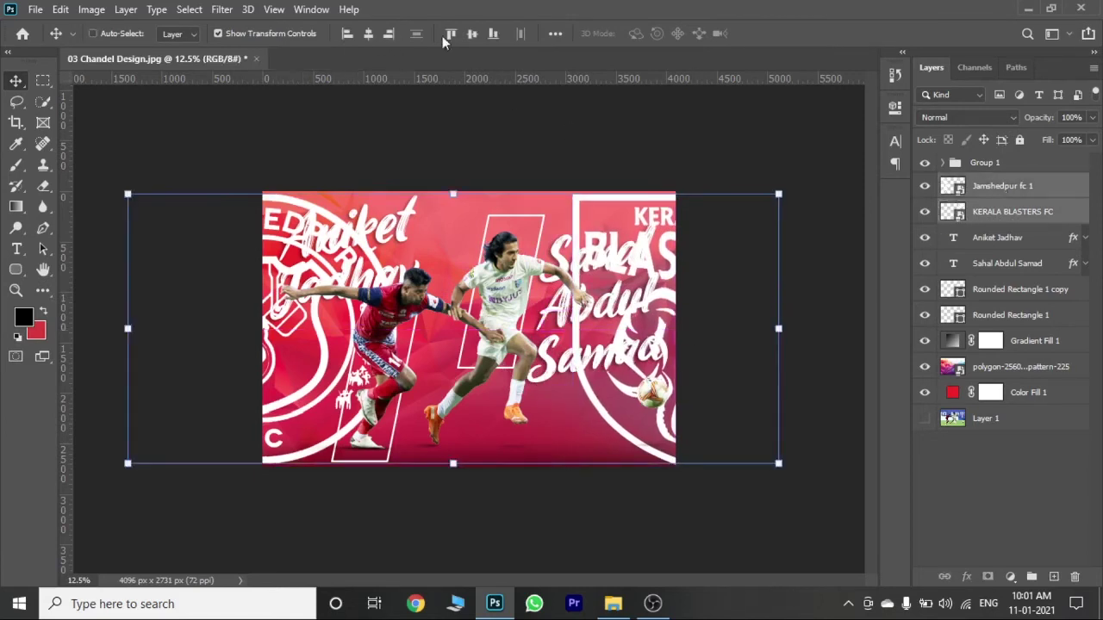
drag(561, 335, 562, 330)
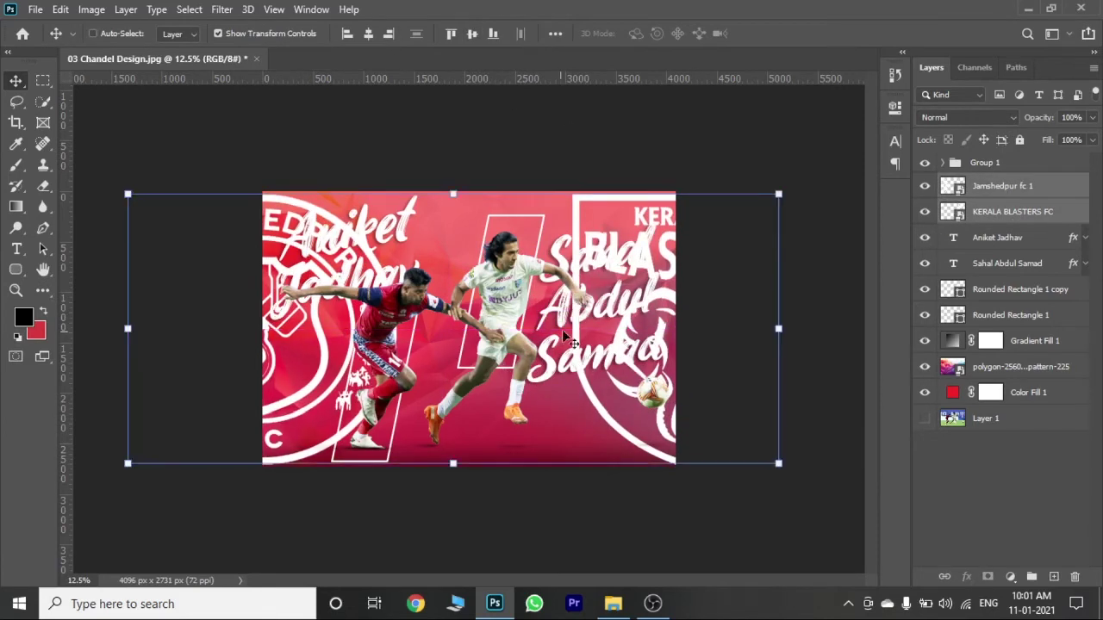
Set both crest layers to Luminosity blending at low opacity.
click(989, 216)
click(997, 191)
shift+click(1038, 215)
click(994, 119)
click(936, 507)
drag(1073, 143, 1038, 144)
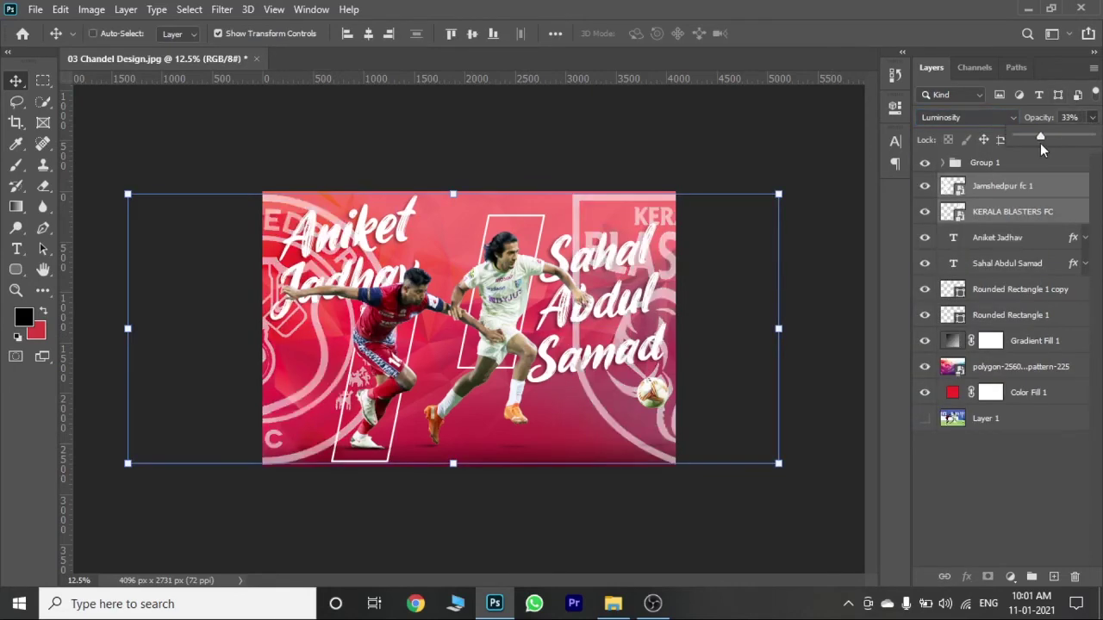
Group the crests, add a Drop Shadow, and lower the group's opacity to about 28%.
click(1030, 571)
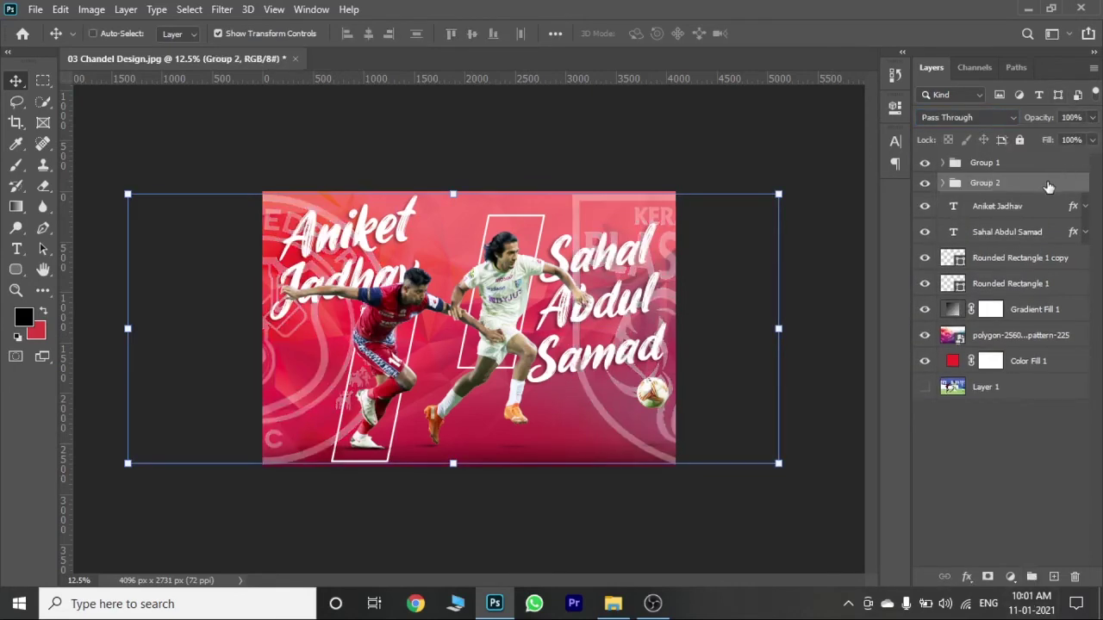
double_click(1051, 186)
click(547, 460)
click(1006, 168)
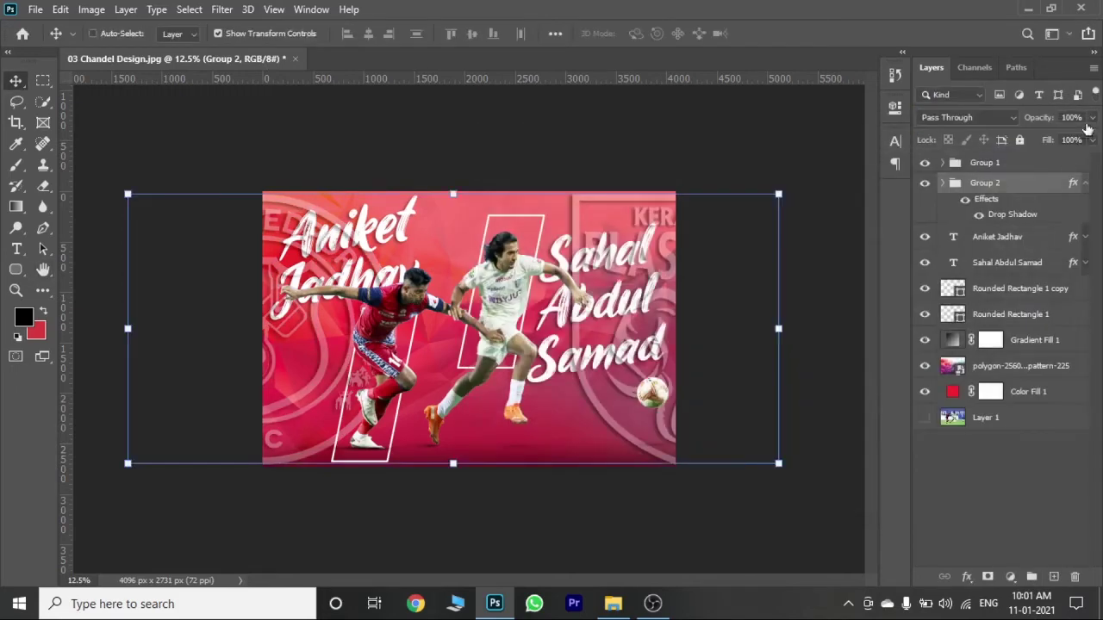
drag(1055, 136, 1039, 142)
Collapse the crest group's effects and select the Color Fill 1 layer.
key(ctrl+plus)
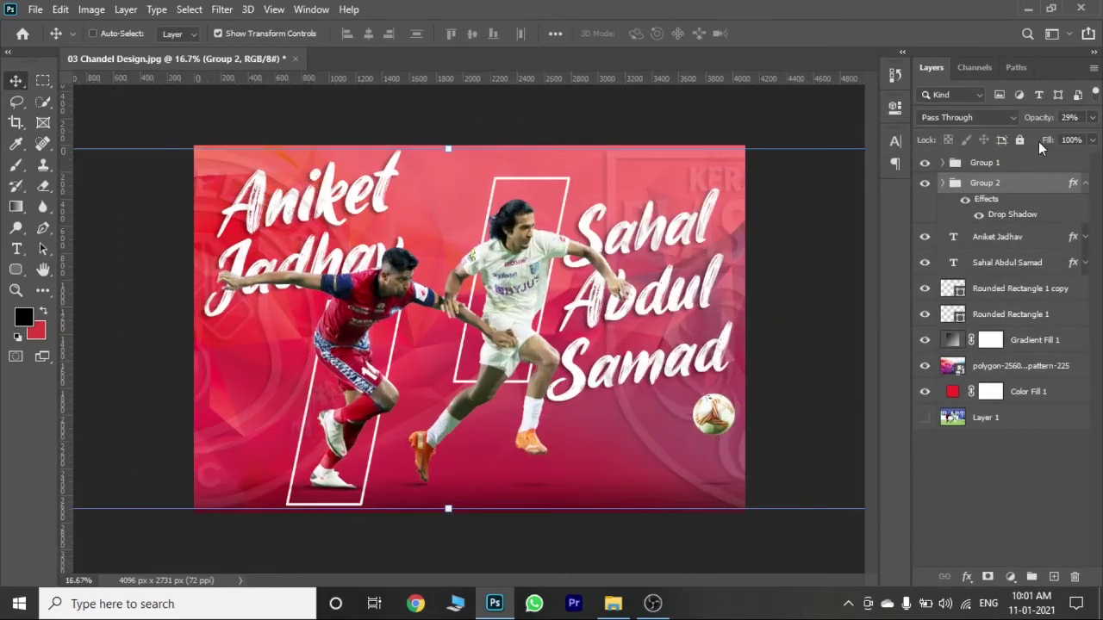
click(1092, 117)
click(1086, 181)
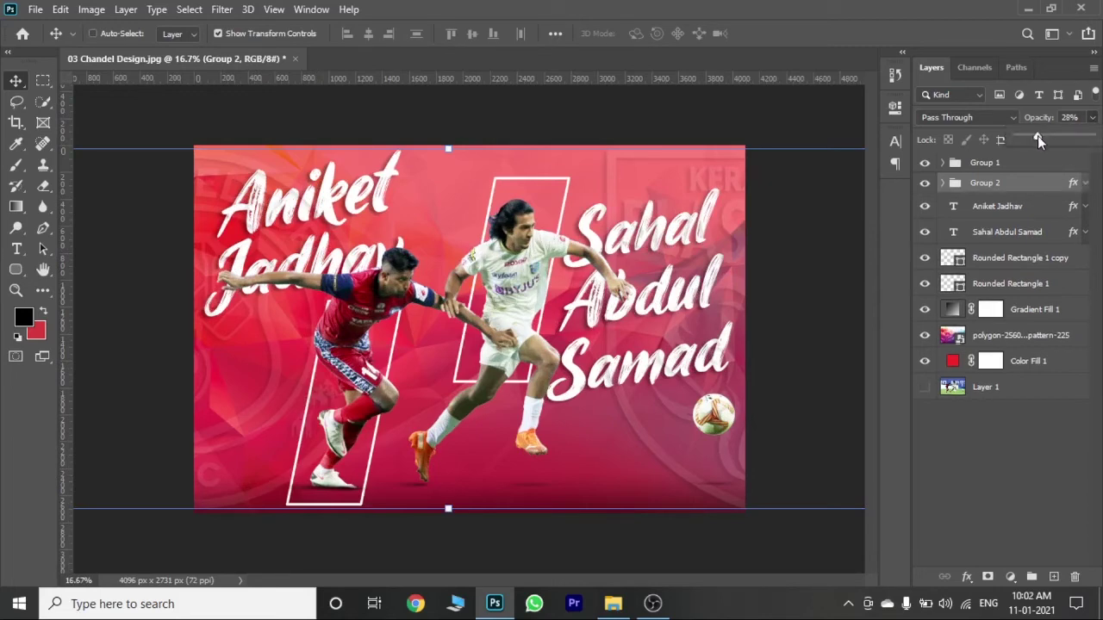
click(1017, 163)
click(1026, 390)
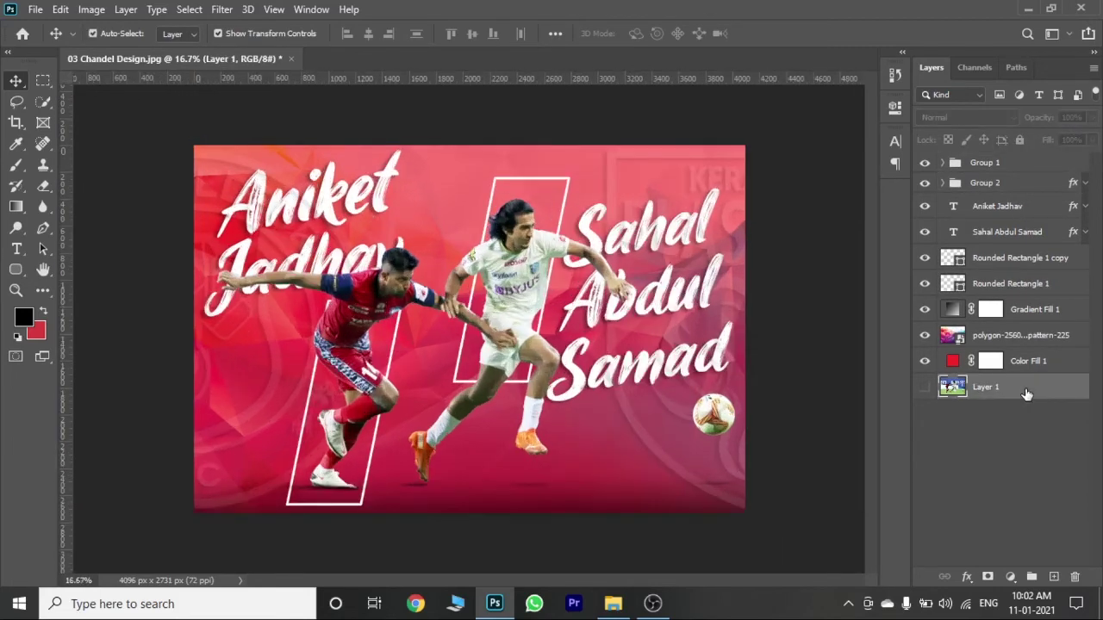
click(1036, 363)
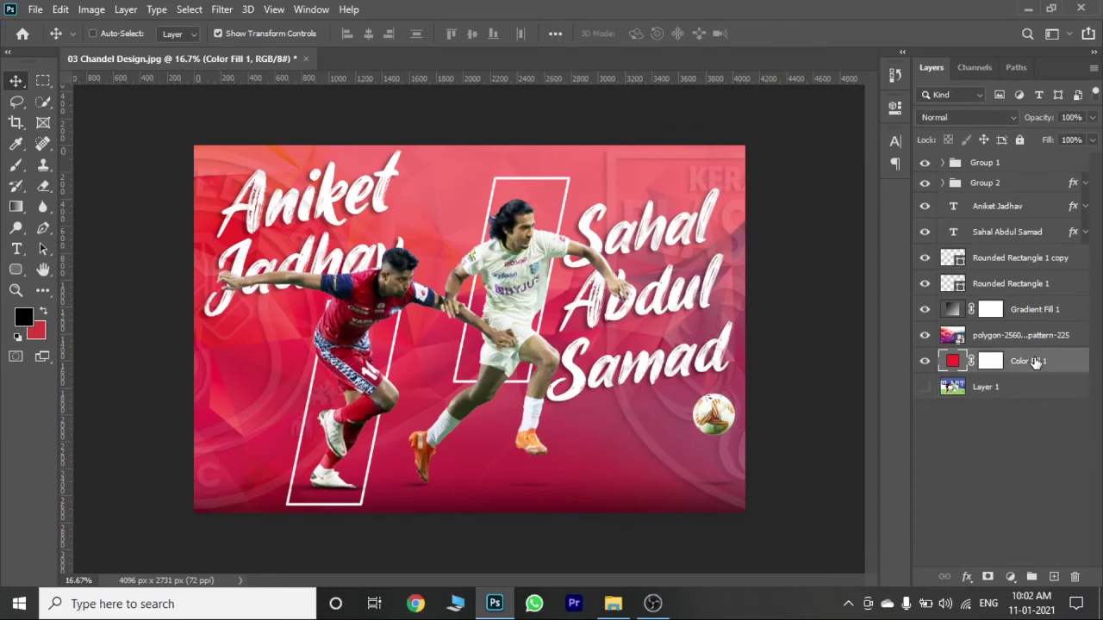
key(ctrl+plus)
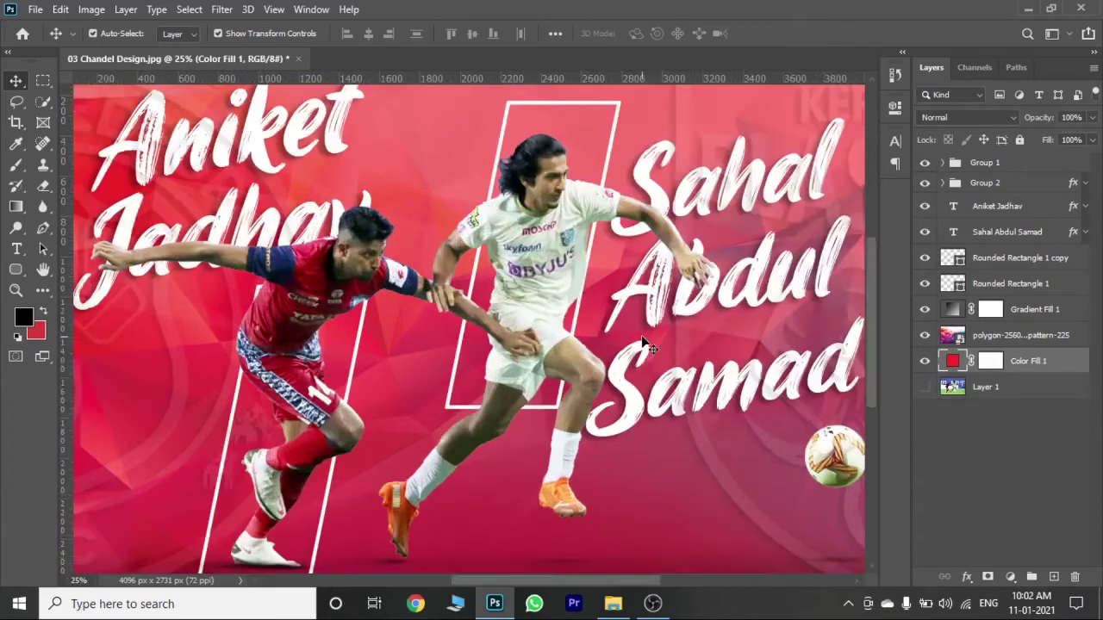
key(ctrl+minus)
key(ctrl+minus)
click(613, 603)
Place the Chandel Design logo file above the Aniket Jadhav text layer.
drag(399, 247, 457, 394)
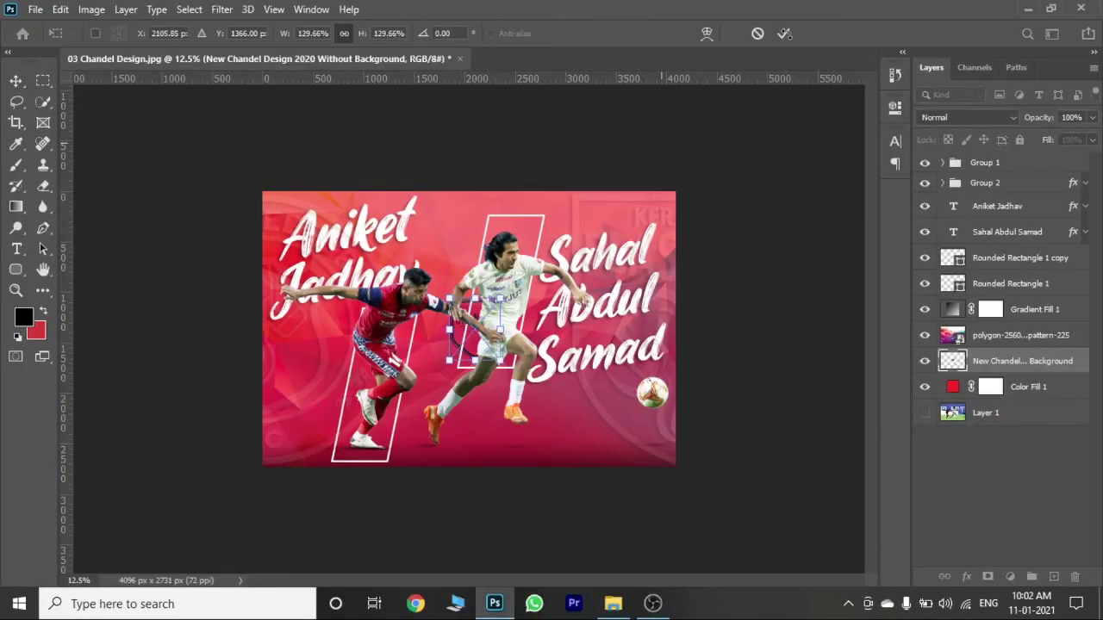
click(784, 32)
drag(1022, 361, 1023, 200)
mouse_move(561, 259)
mouse_down()
mouse_move(617, 345)
mouse_move(661, 352)
mouse_up()
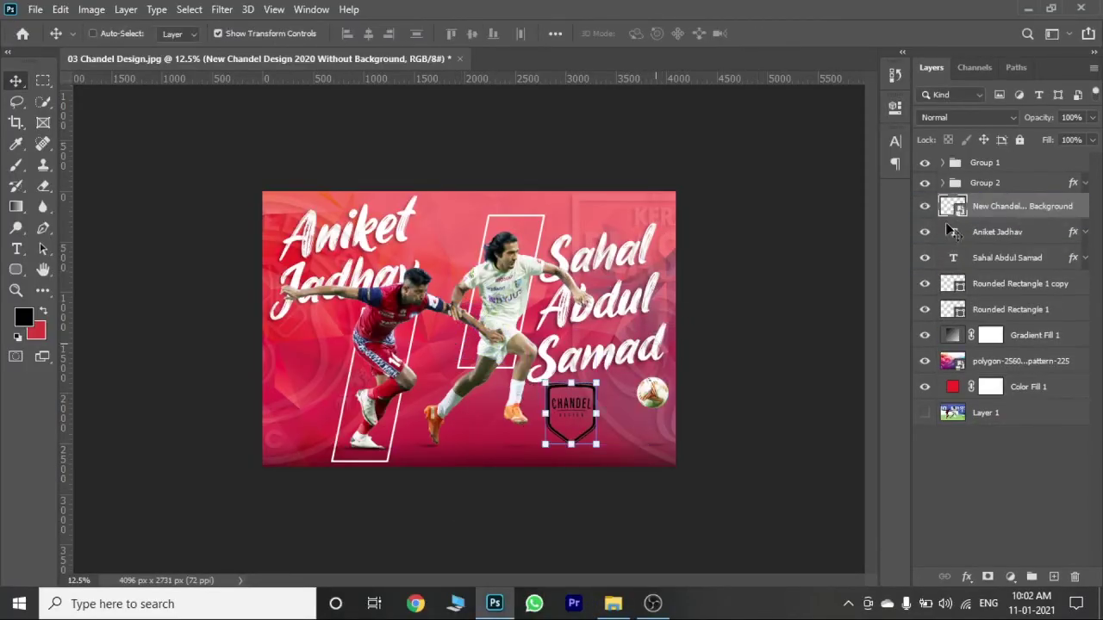
Tint the logo white with a #ffffff Color Overlay style.
double_click(1084, 210)
click(512, 375)
click(853, 201)
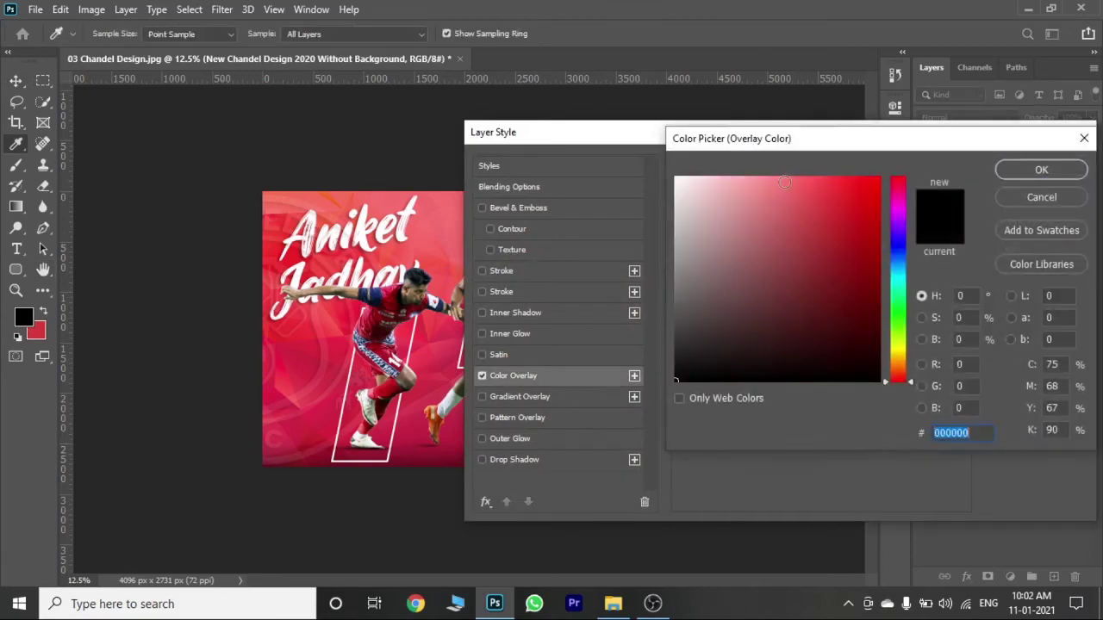
text(ffffff)
click(1041, 170)
Shrink the logo to a small badge in the poster's bottom-left corner.
key(ctrl+plus)
mouse_move(603, 474)
mouse_down()
mouse_move(522, 372)
mouse_move(685, 480)
mouse_up()
key(ctrl+minus)
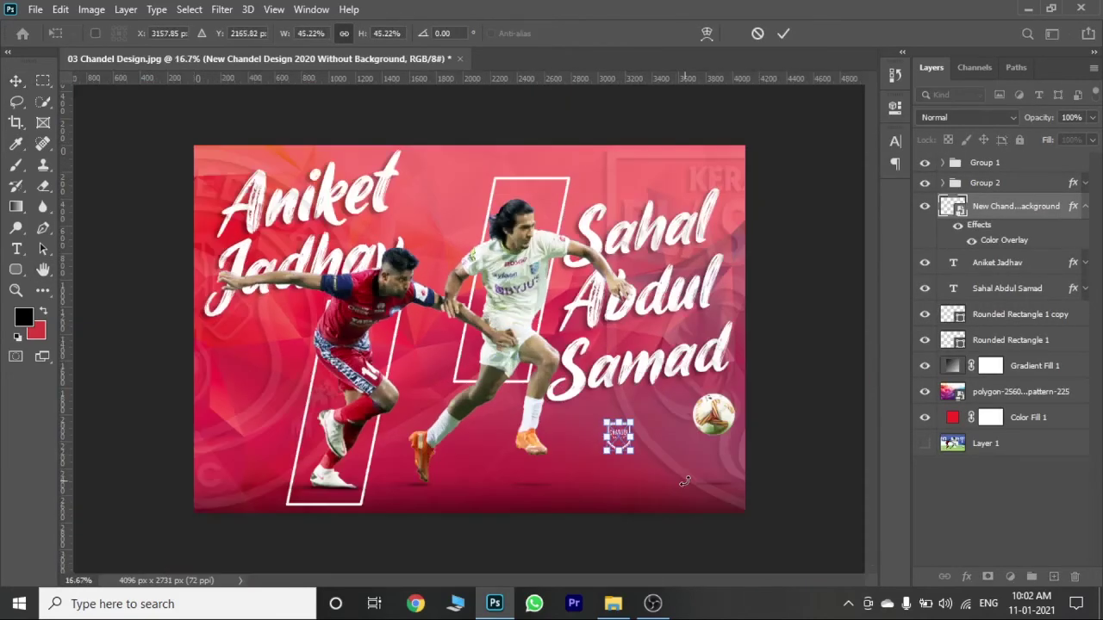
click(781, 33)
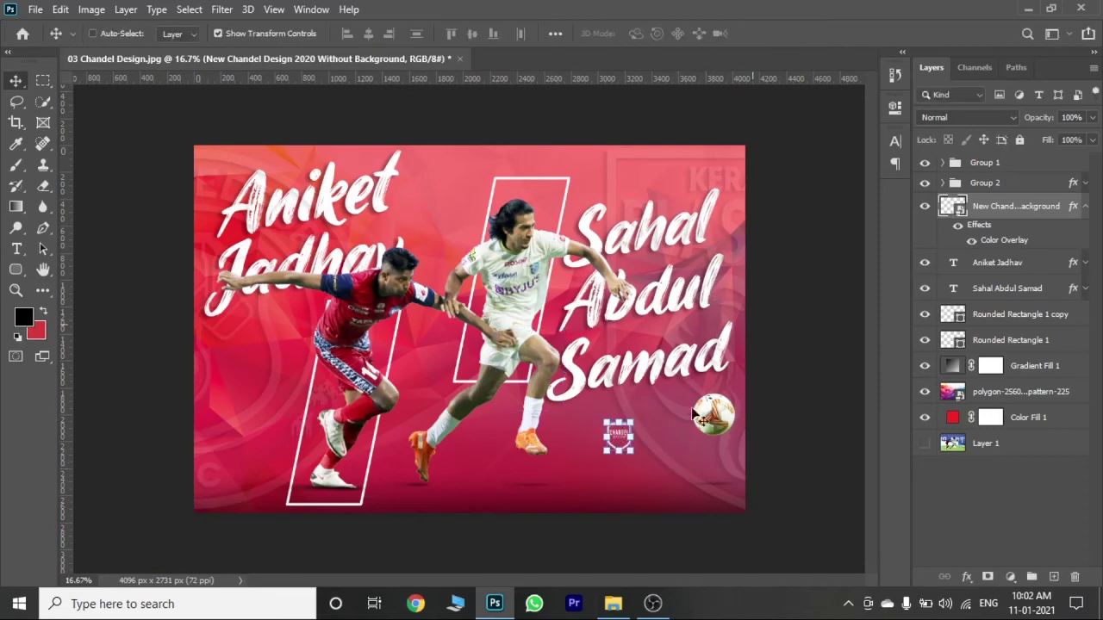
drag(685, 376, 285, 461)
scroll(285, 462, up, 1)
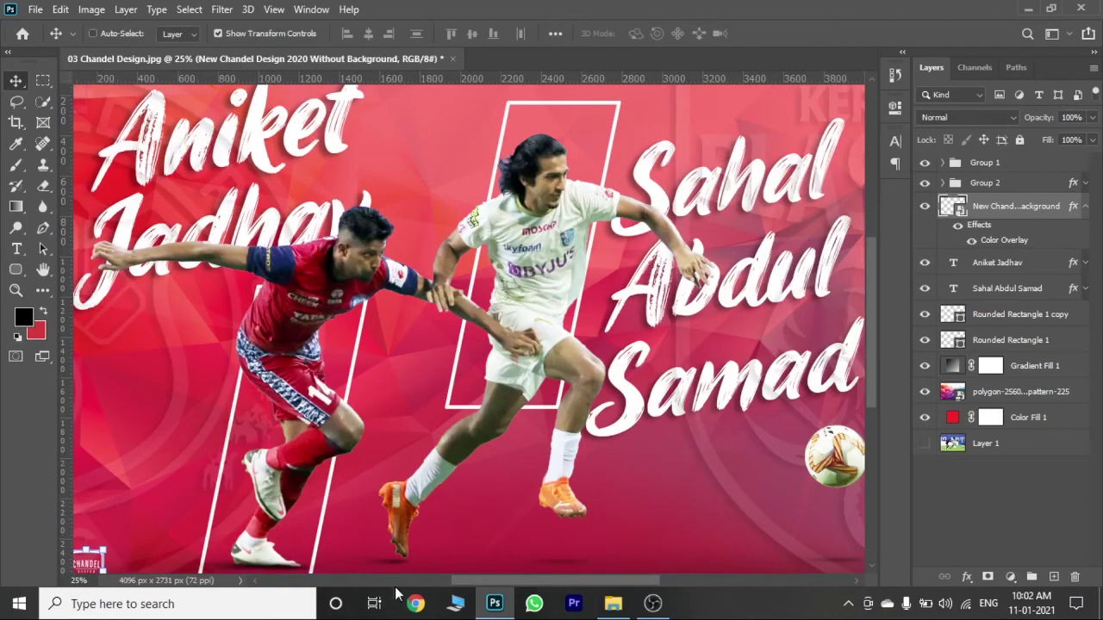
scroll(290, 472, up, 1)
scroll(872, 460, down, 5)
drag(226, 195, 216, 191)
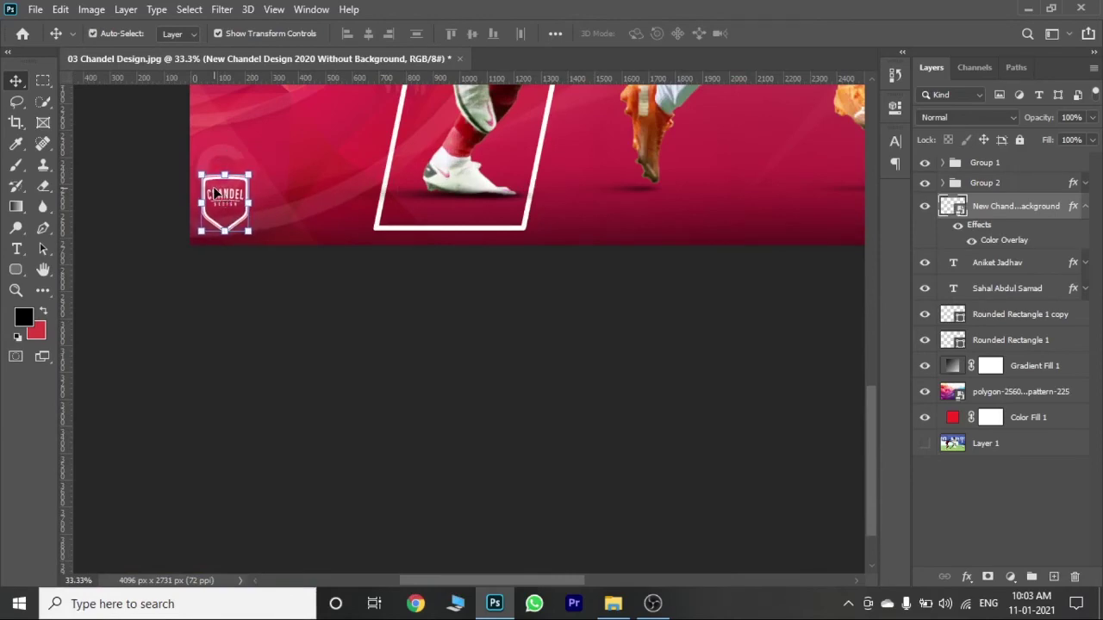
key(ctrl+0)
click(999, 444)
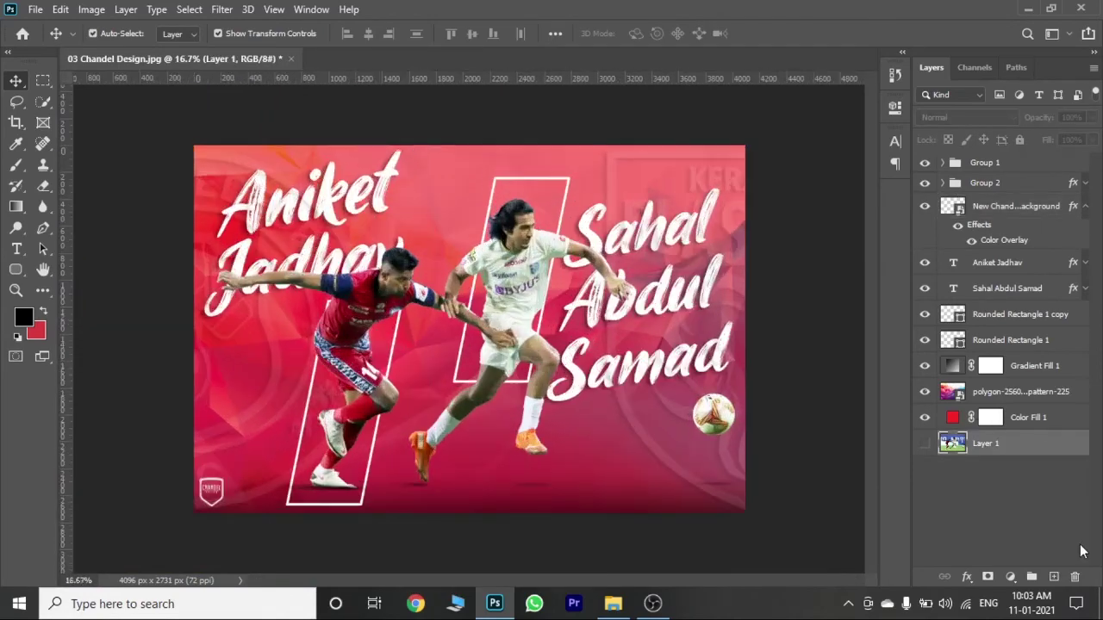
Add a new layer above Group 1 and a Color Lookup adjustment layer.
click(1034, 164)
click(1053, 576)
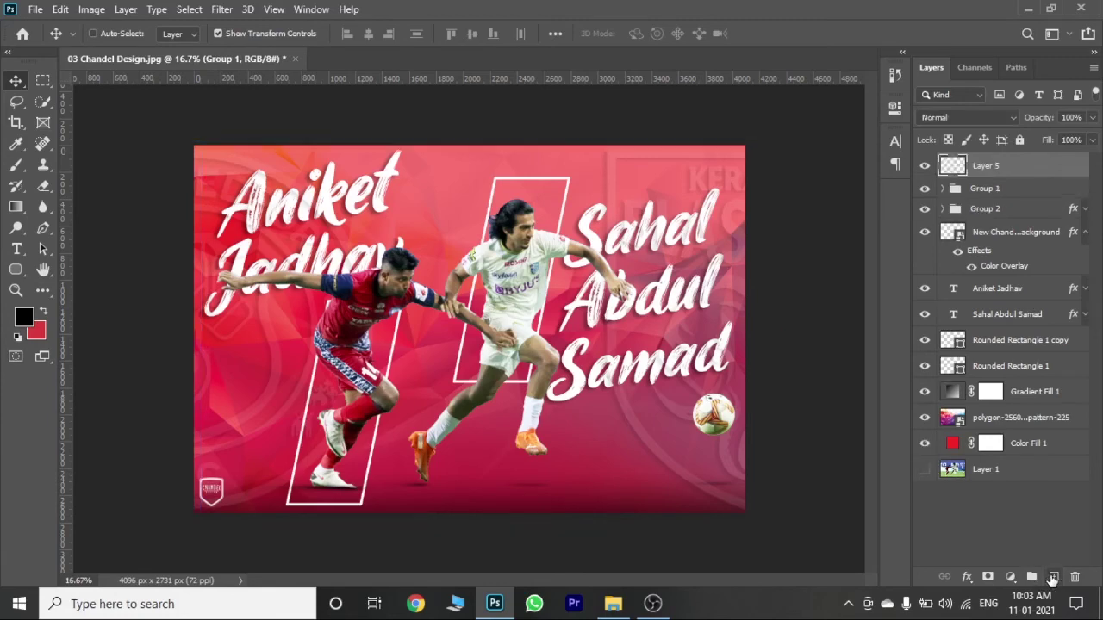
click(1009, 576)
click(1010, 485)
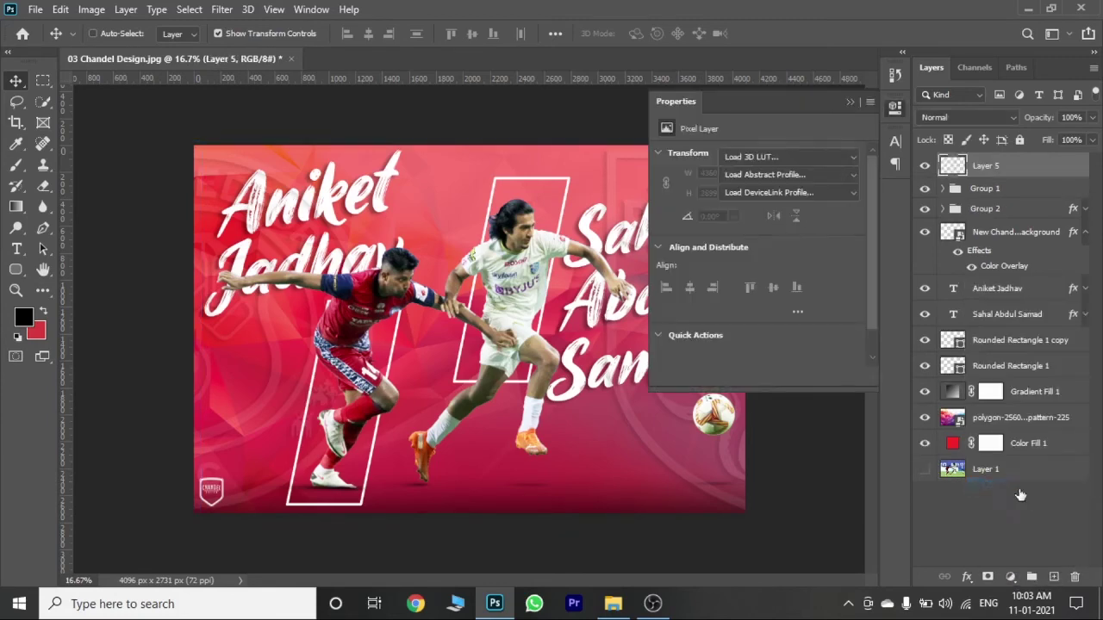
Try 3Strip, Bleach Bypass and Crisp_Warm looks, settling on Crisp_Winter.look.
click(789, 156)
click(776, 71)
click(788, 157)
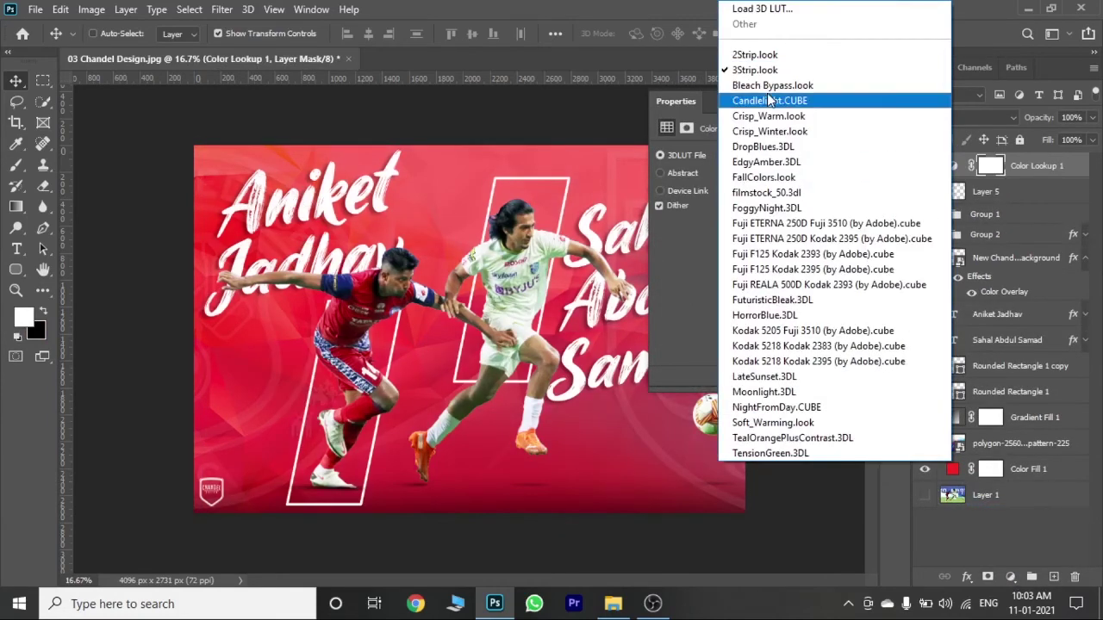
click(770, 101)
click(788, 157)
click(777, 120)
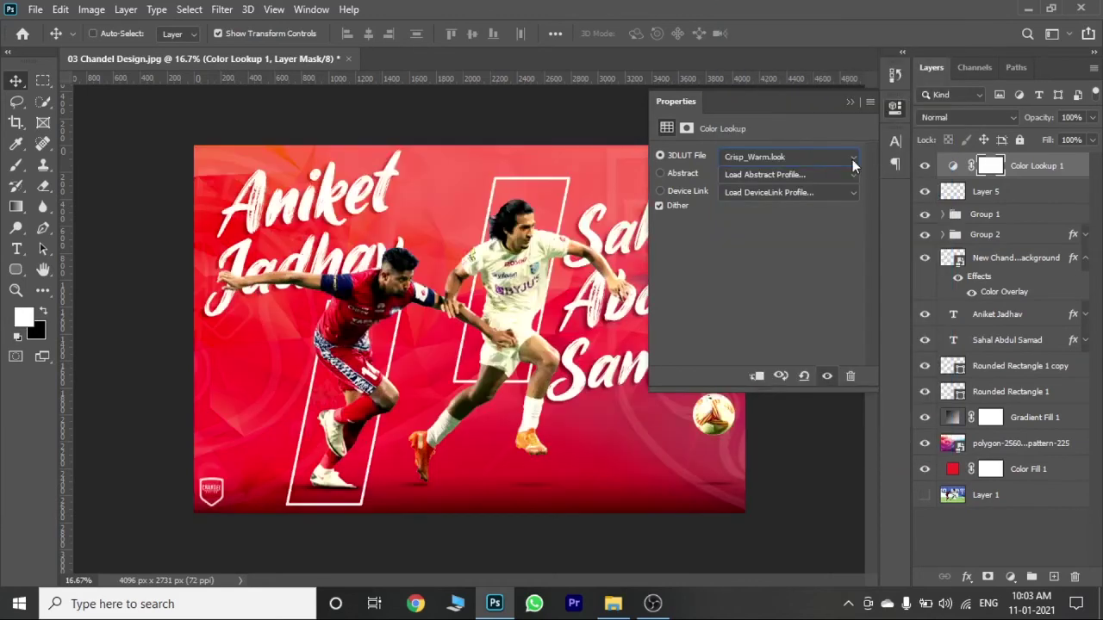
click(854, 157)
click(775, 130)
Lower the Color Lookup layer's opacity to about 27%.
click(1091, 117)
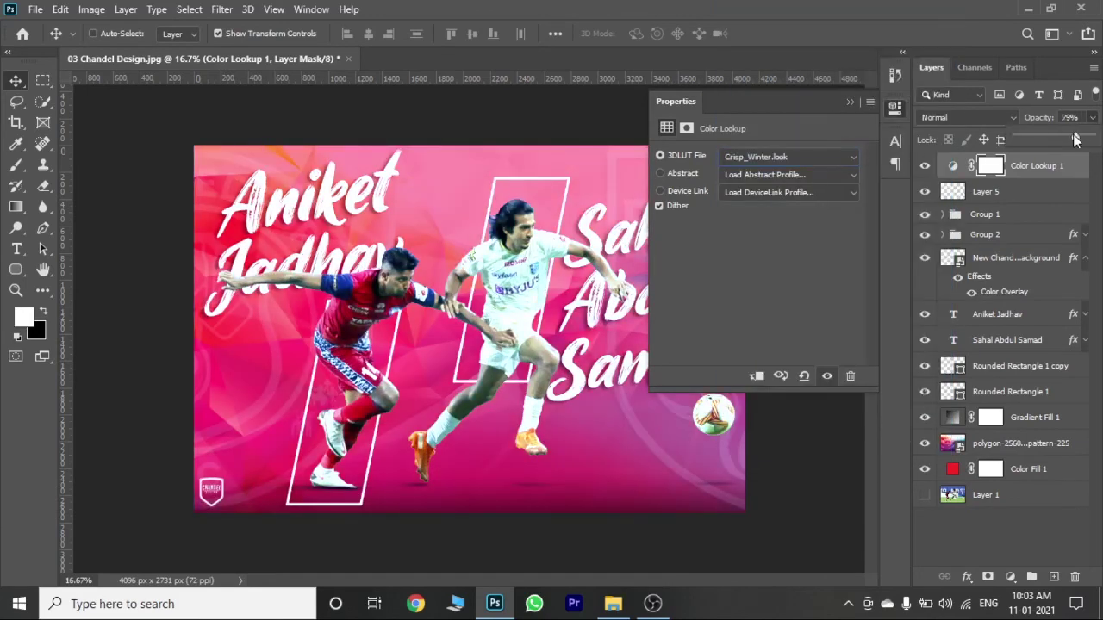
click(850, 101)
click(1092, 117)
drag(1091, 140, 1060, 140)
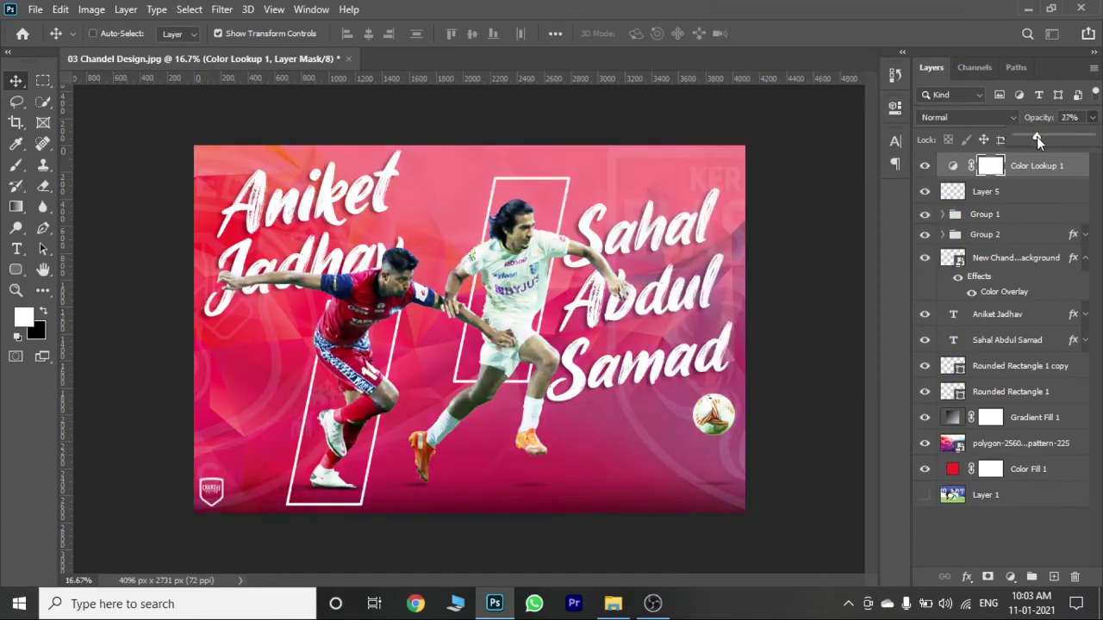
click(983, 493)
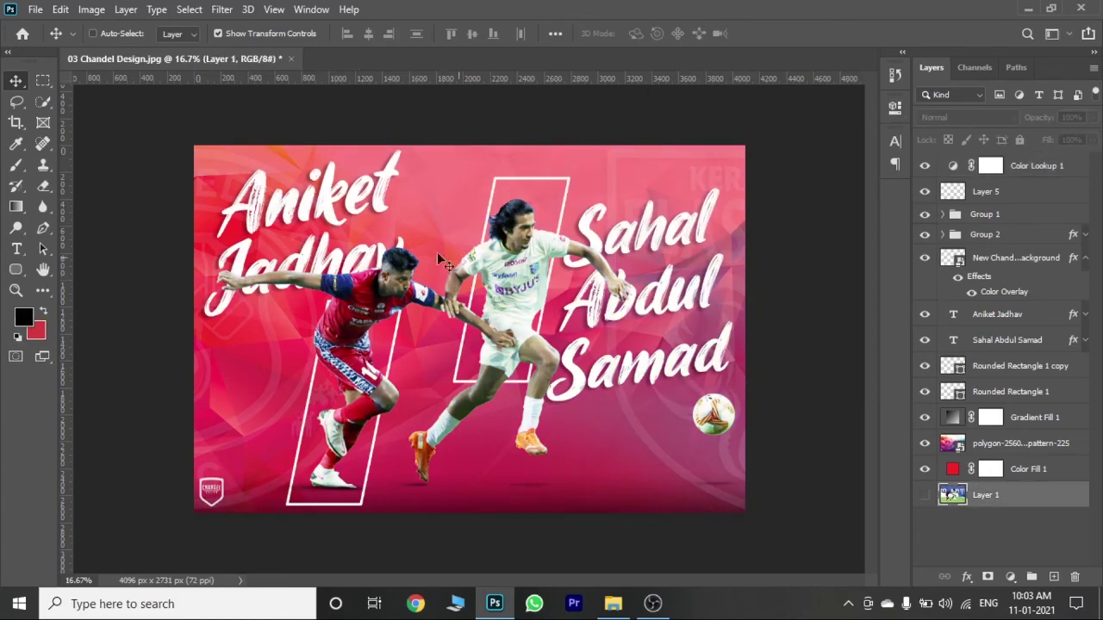
key(ctrl)
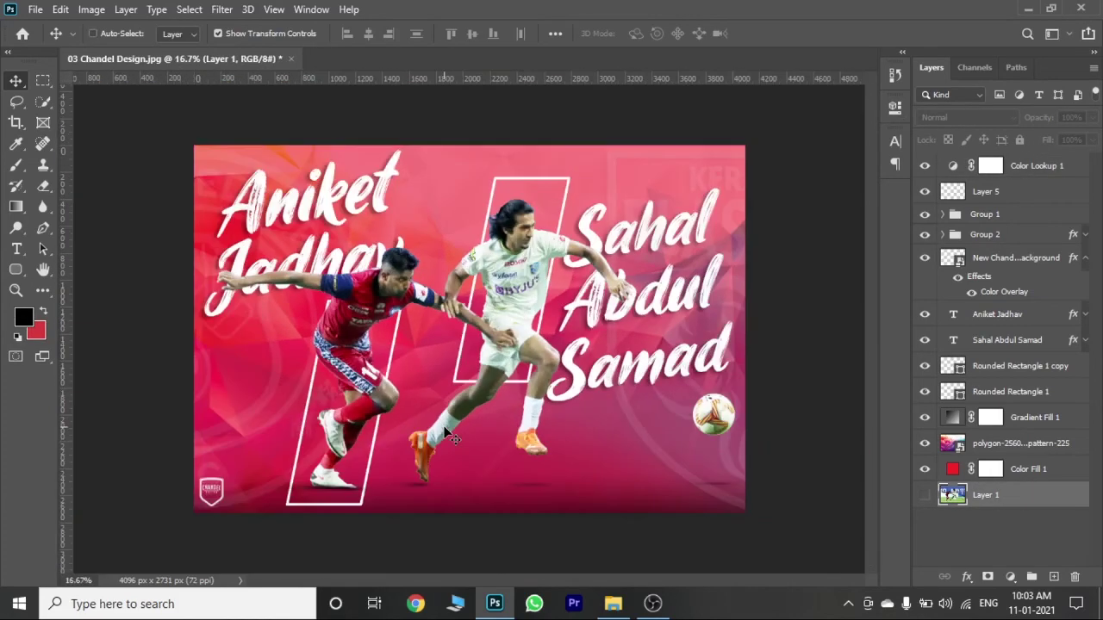